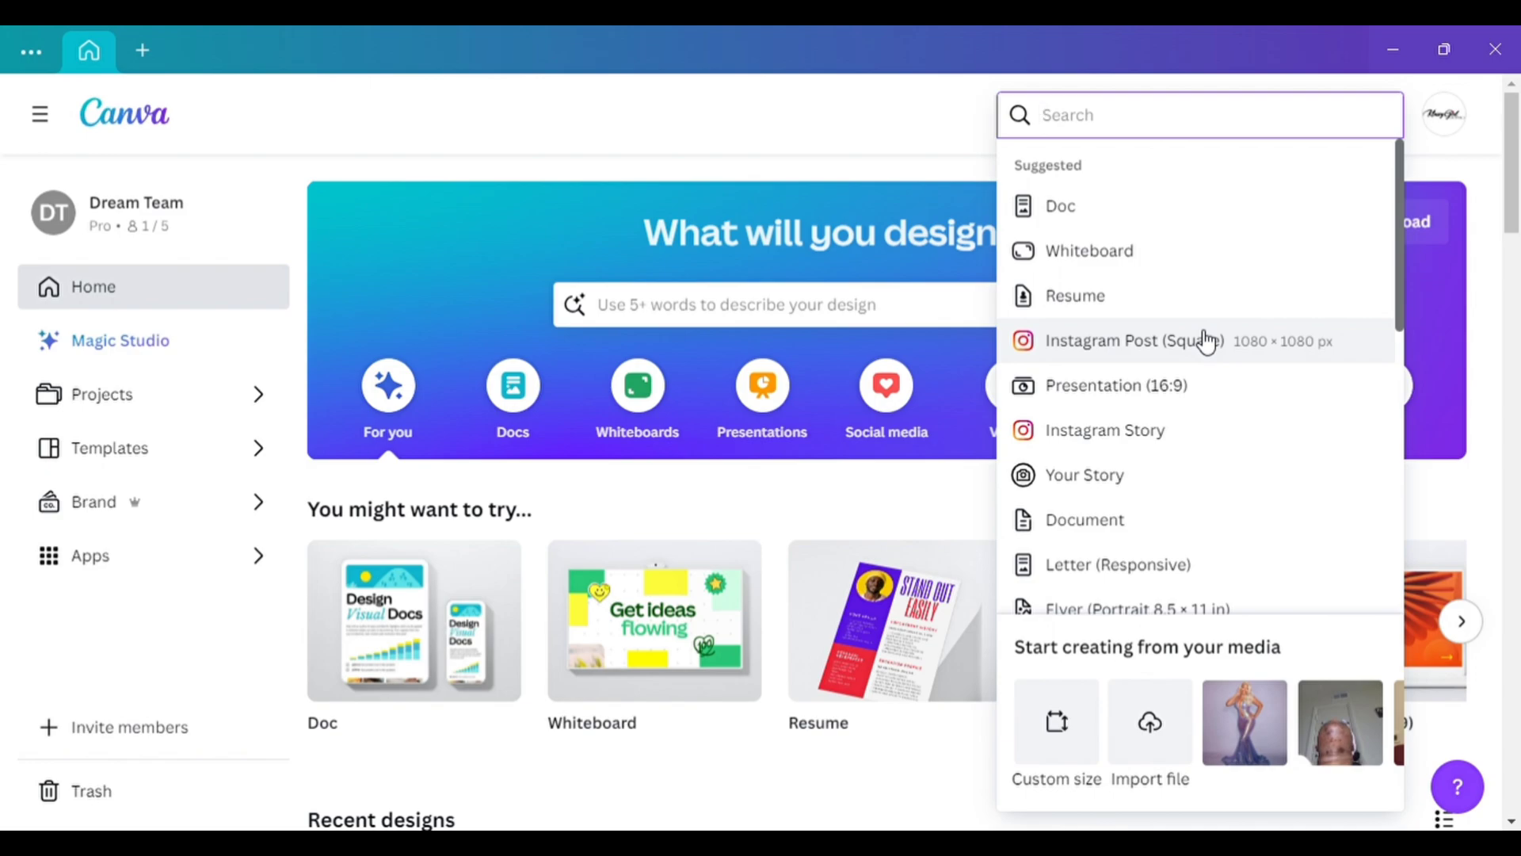
Create a 1080 × 1080 px Instagram Post (Square) design and name it "Book Now Flyer".
left_click(1209, 349)
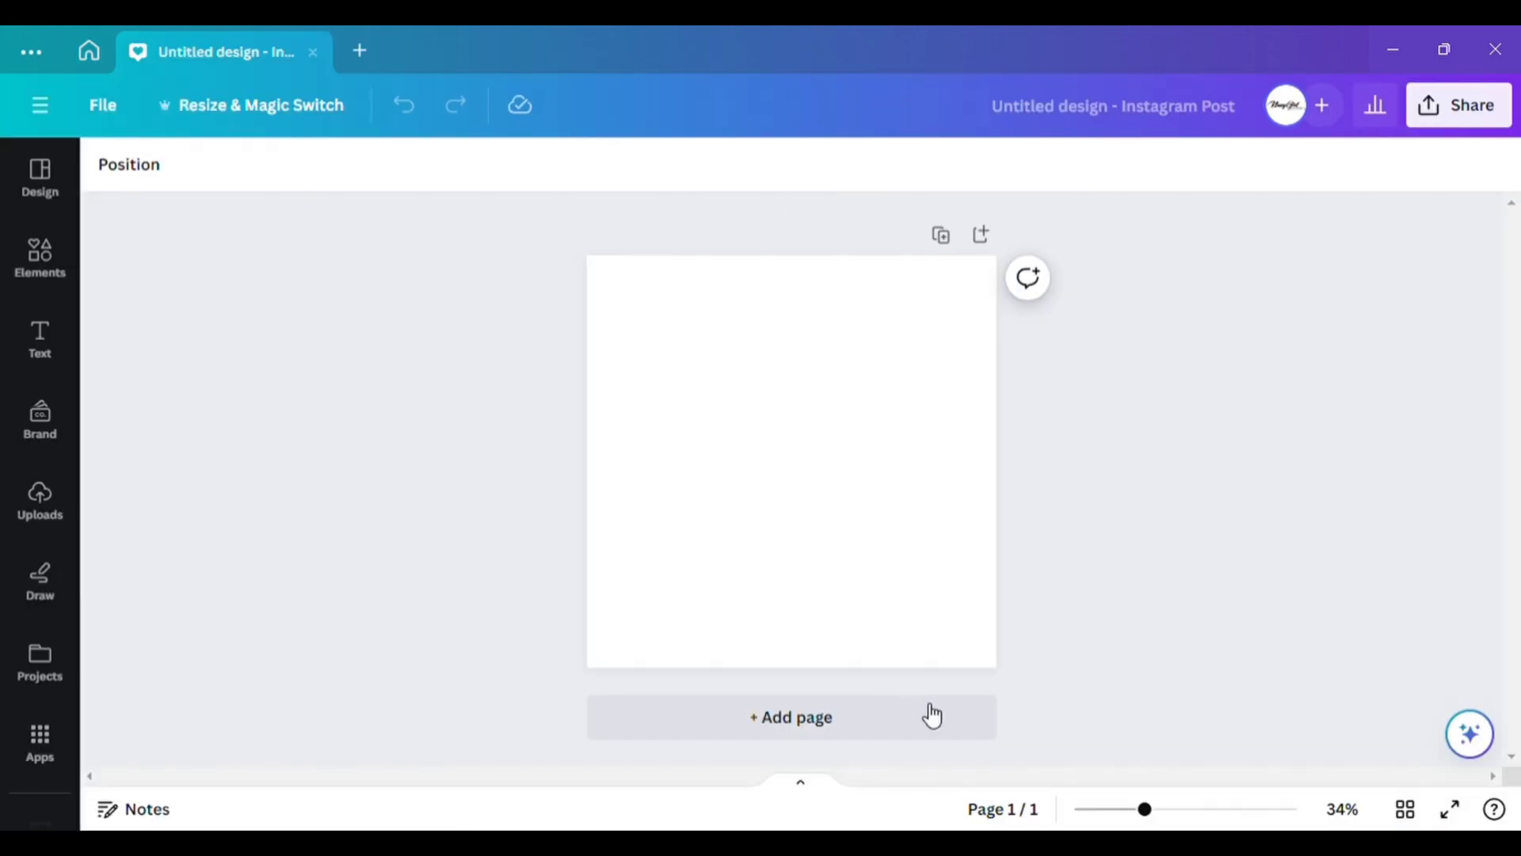
left_click(1100, 118)
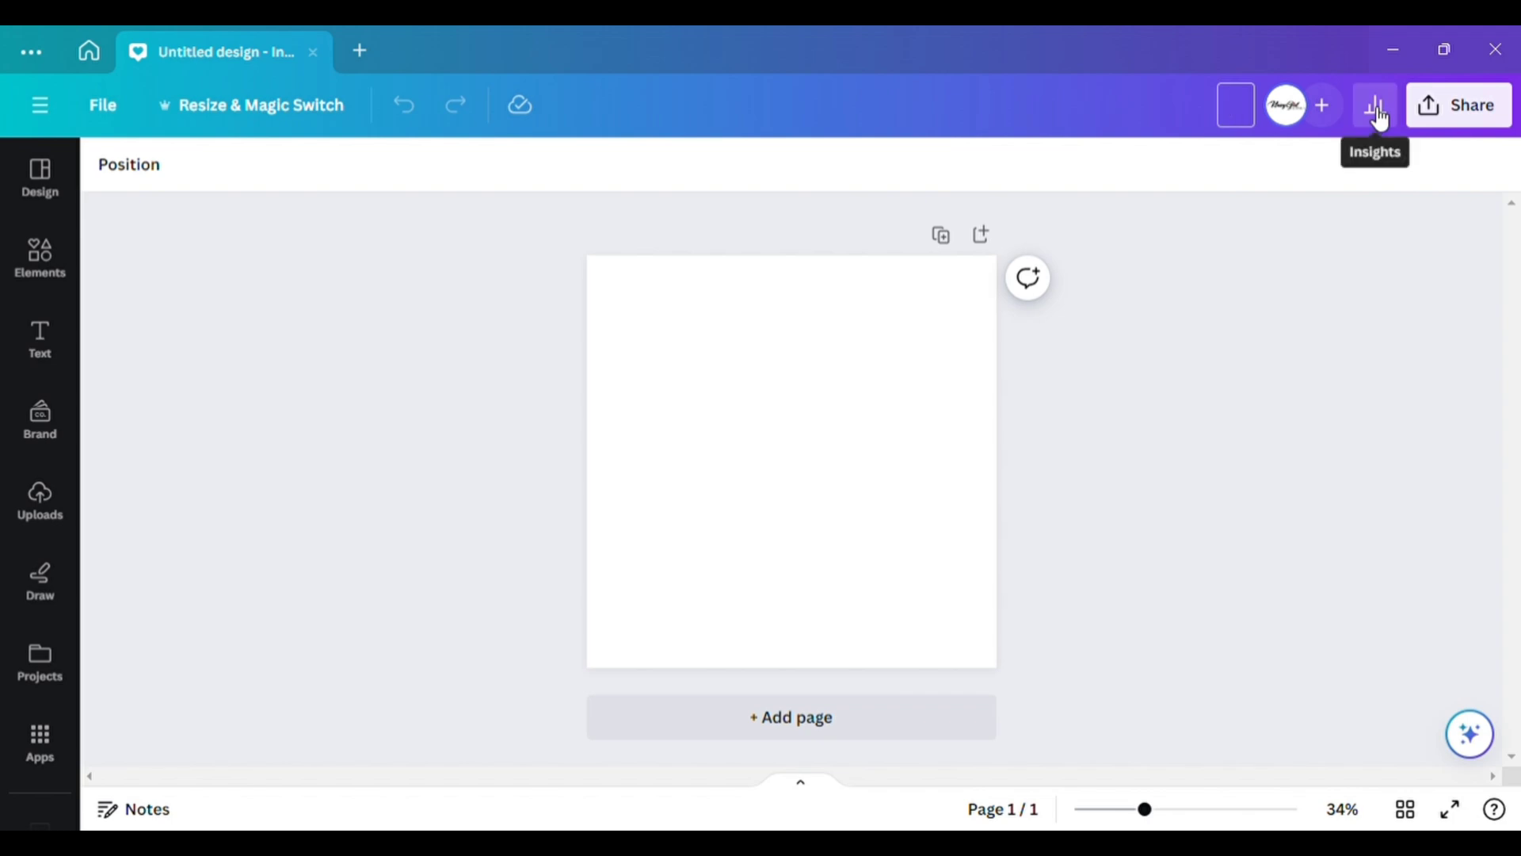
type("Book Now Flyer")
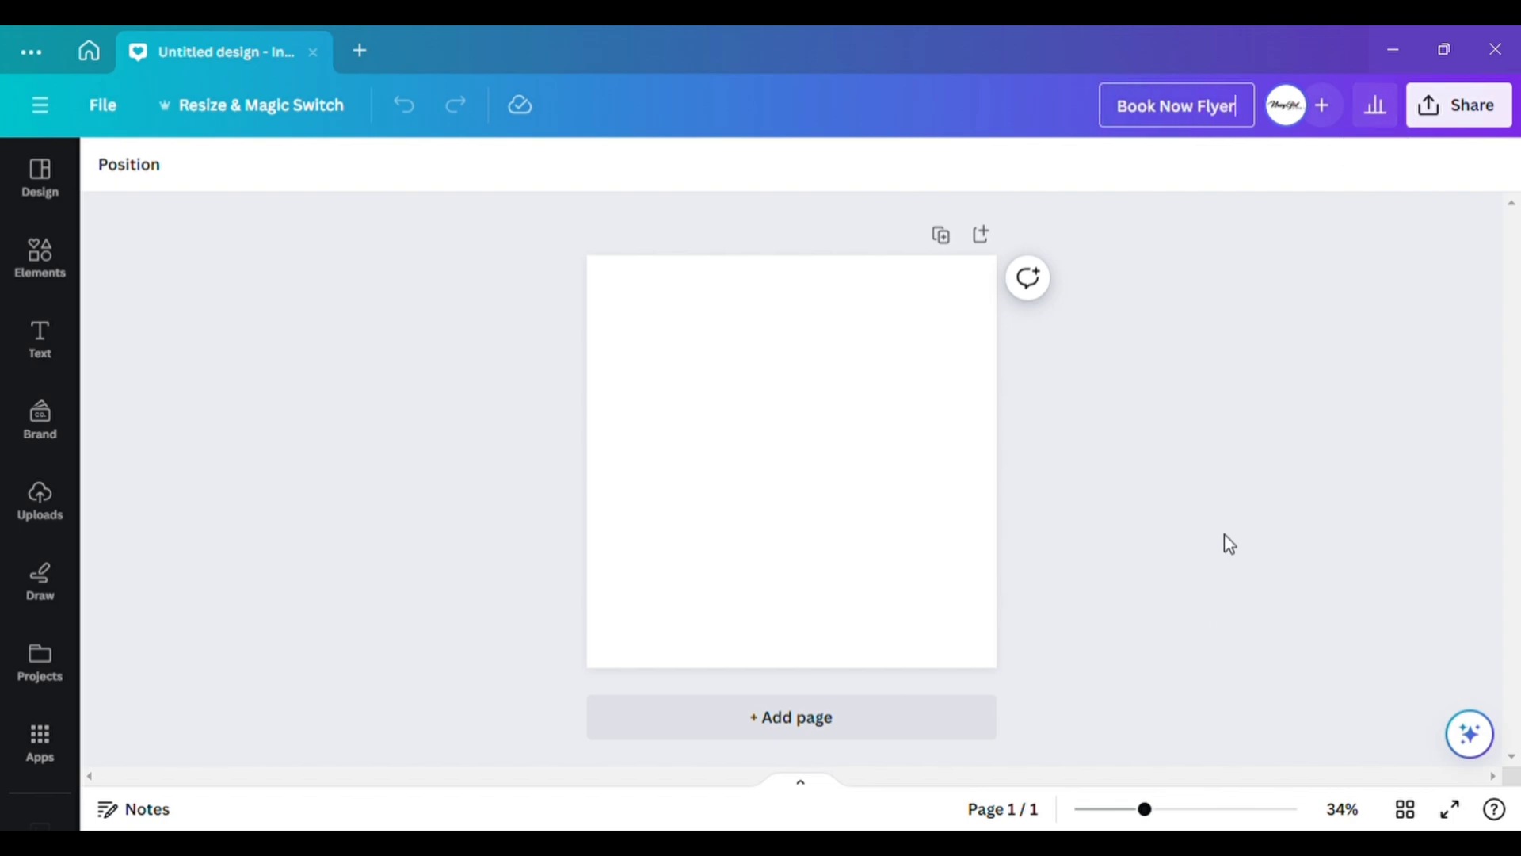
key("Return")
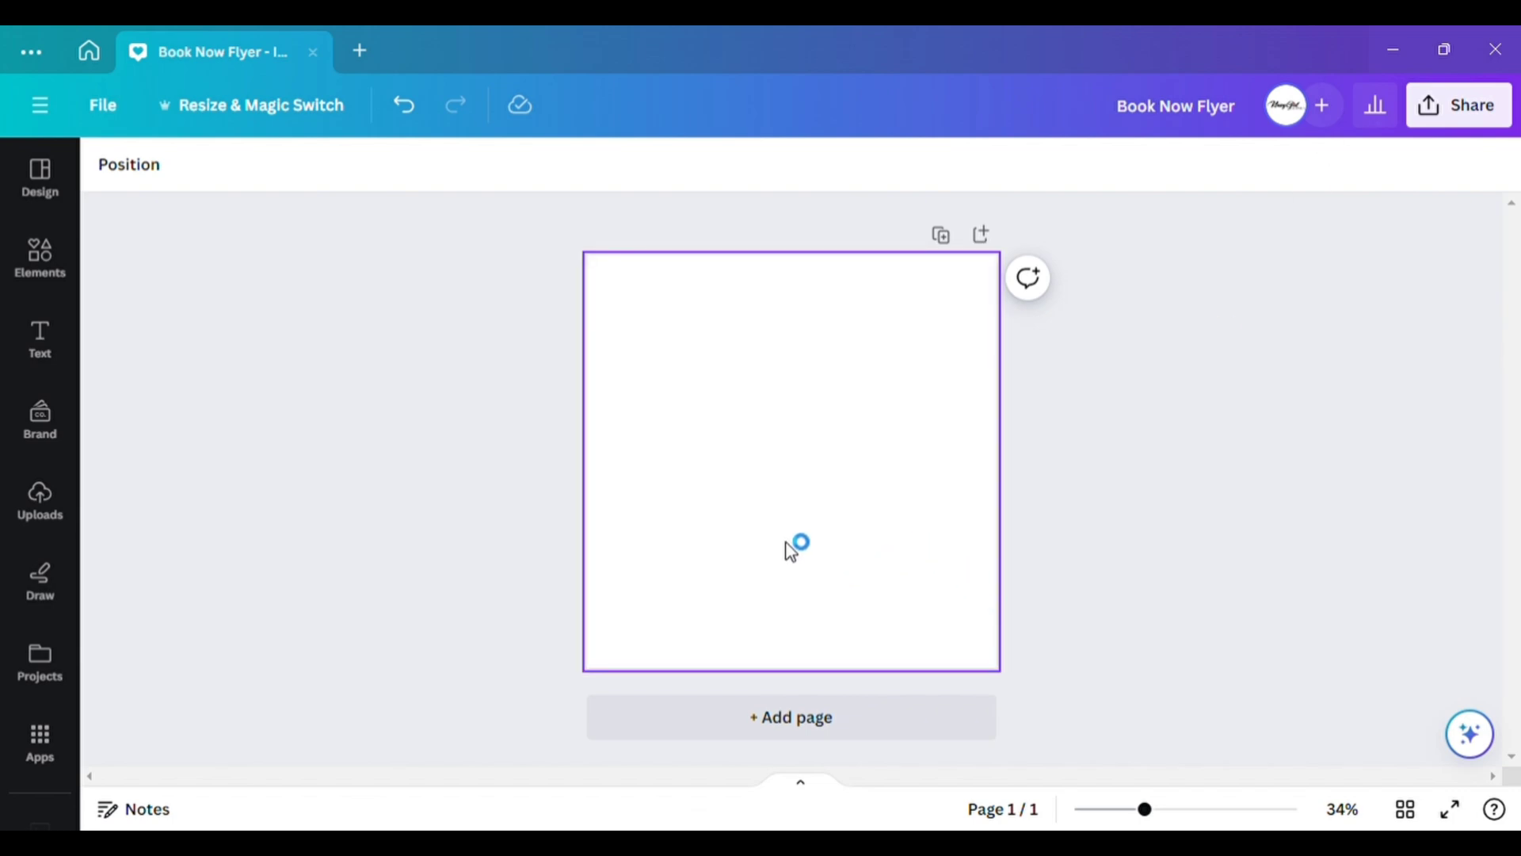
Place the black quilted leather image on the page and enlarge it until it covers the whole page.
left_click(728, 447)
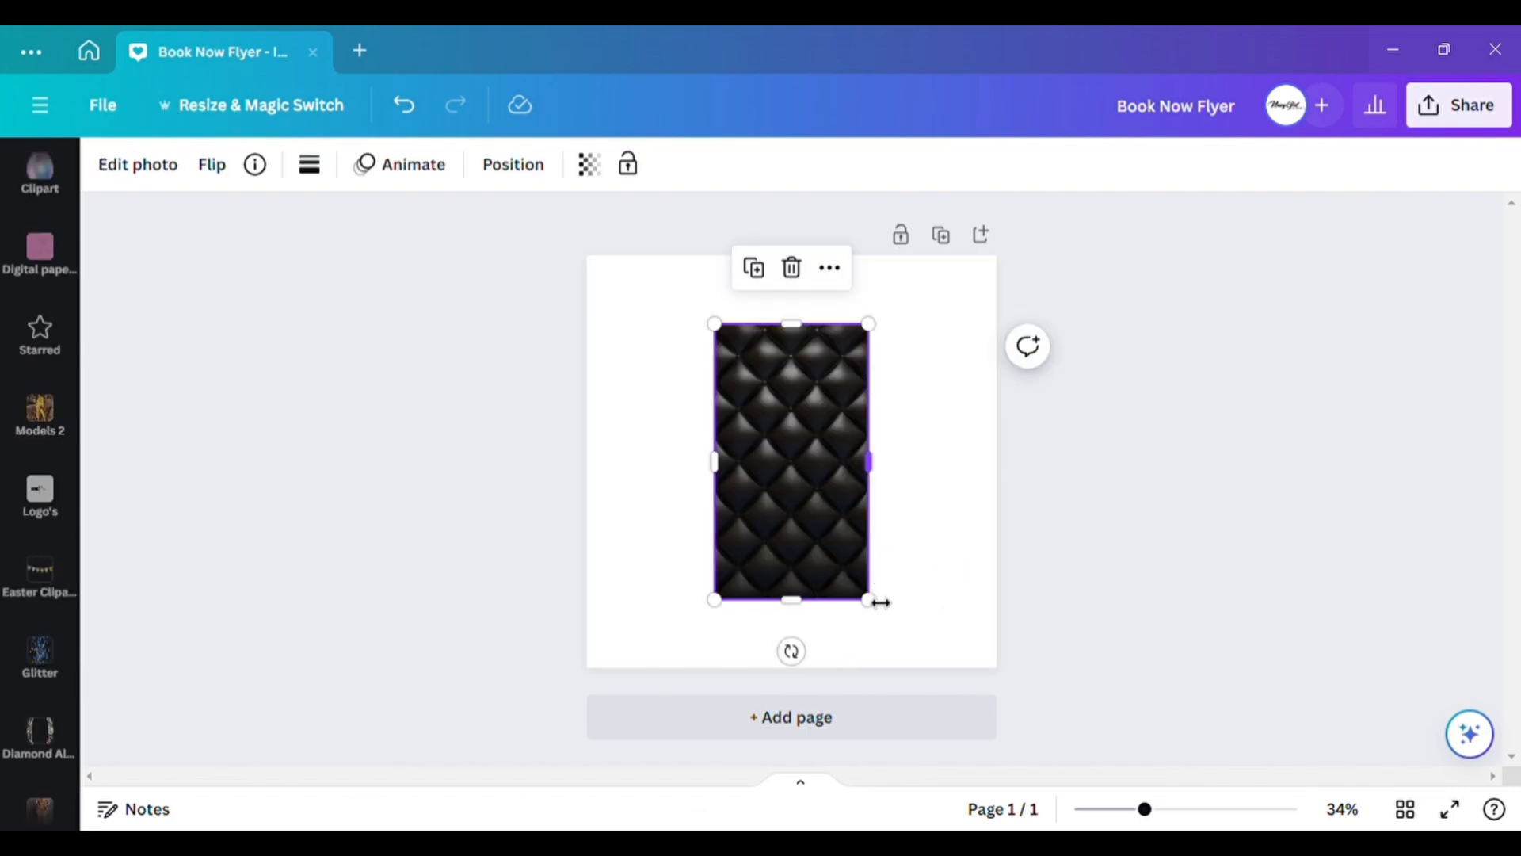
left_click_drag(886, 613, 1074, 780)
left_click_drag(717, 327, 438, 200)
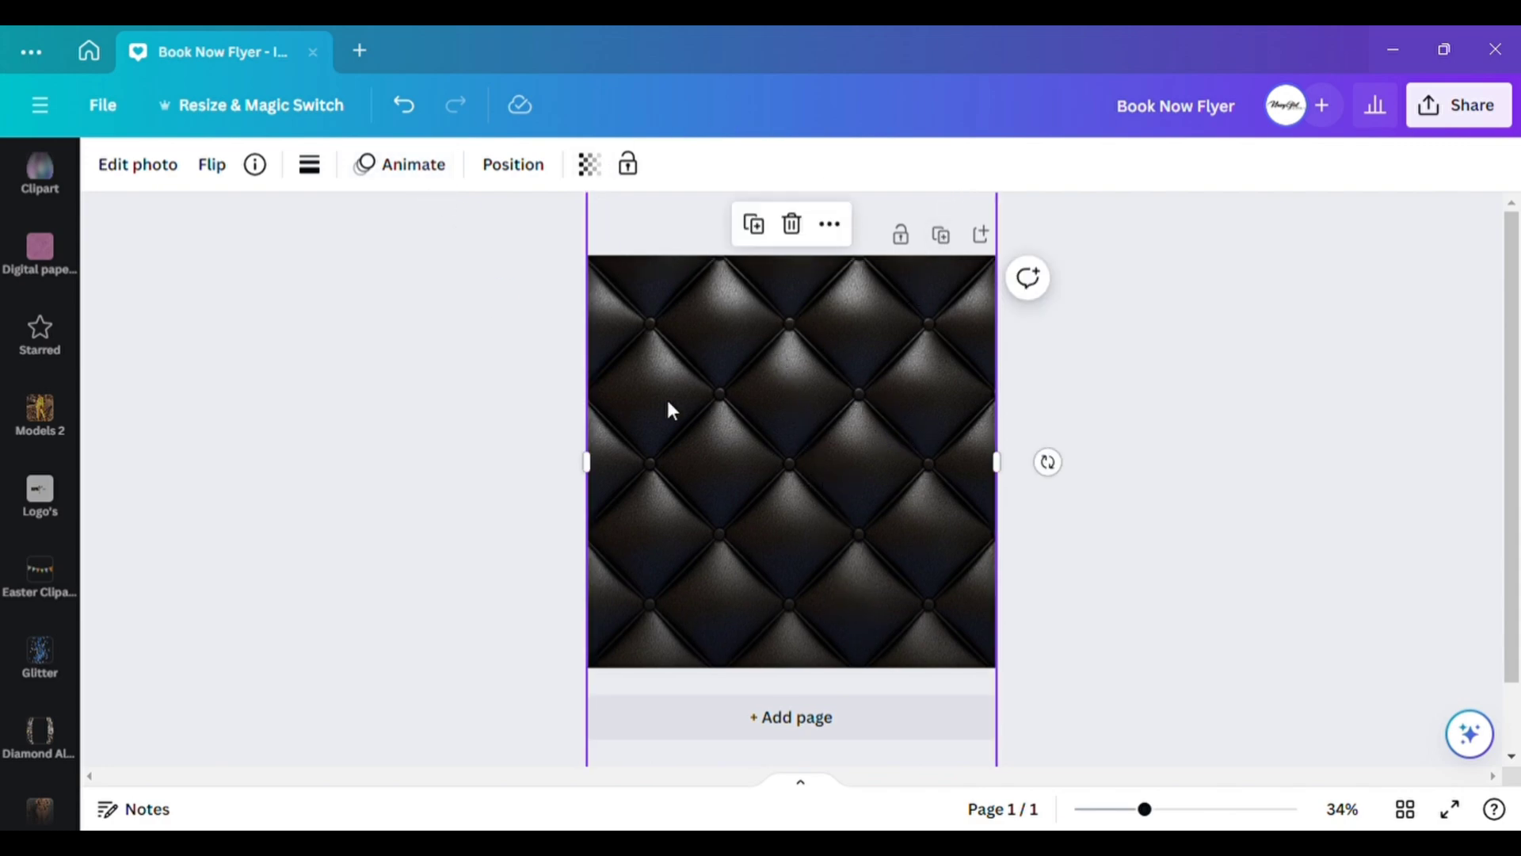
Move the leather image over to the right half of the page and set the exposed page background to black.
left_click_drag(675, 463, 904, 492)
left_click(749, 474)
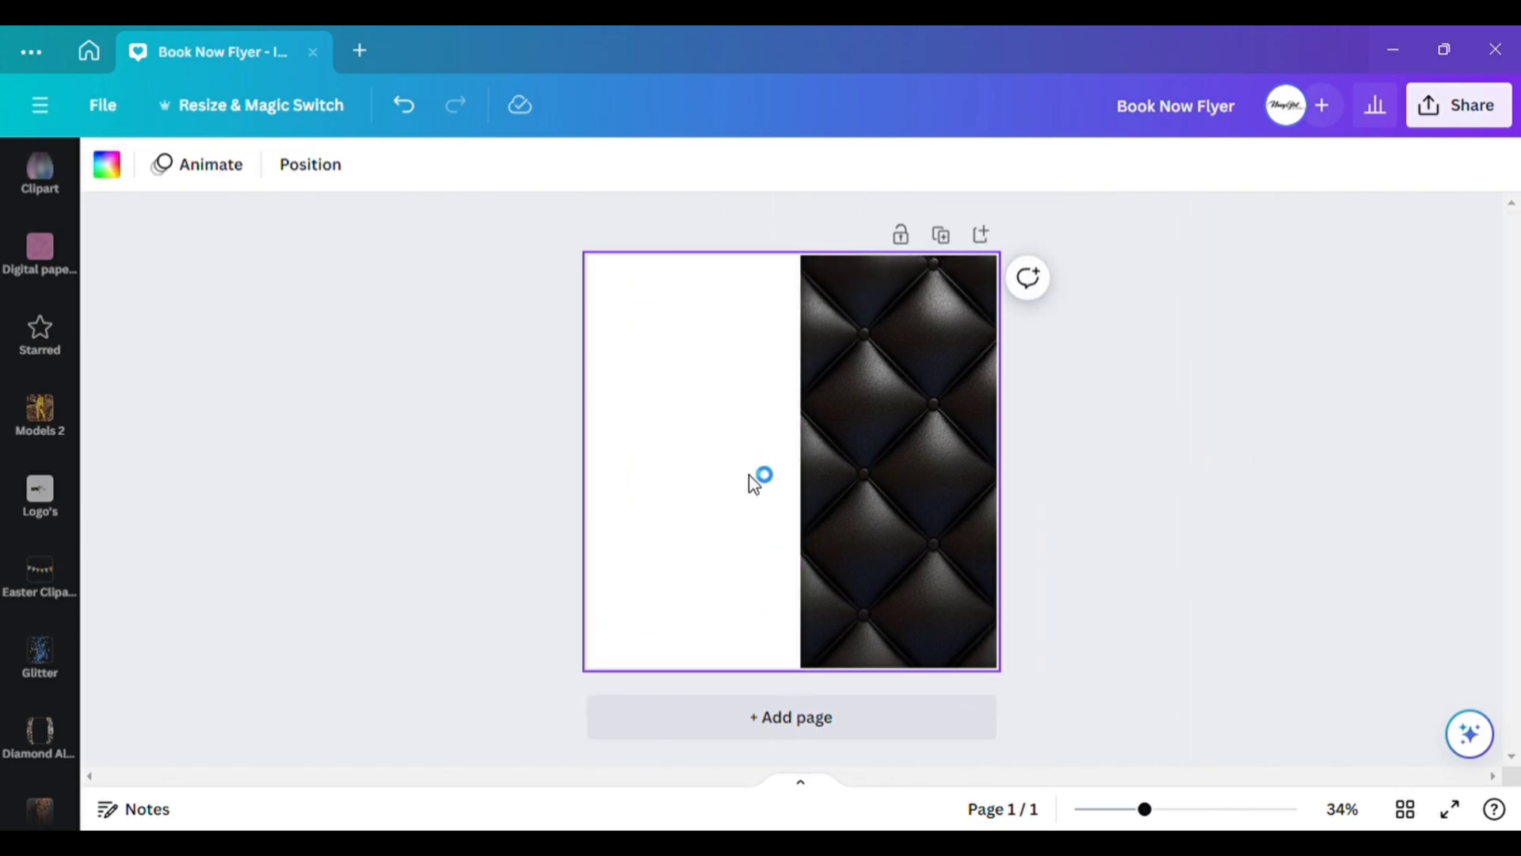
left_click(951, 533)
left_click(744, 503)
left_click(107, 164)
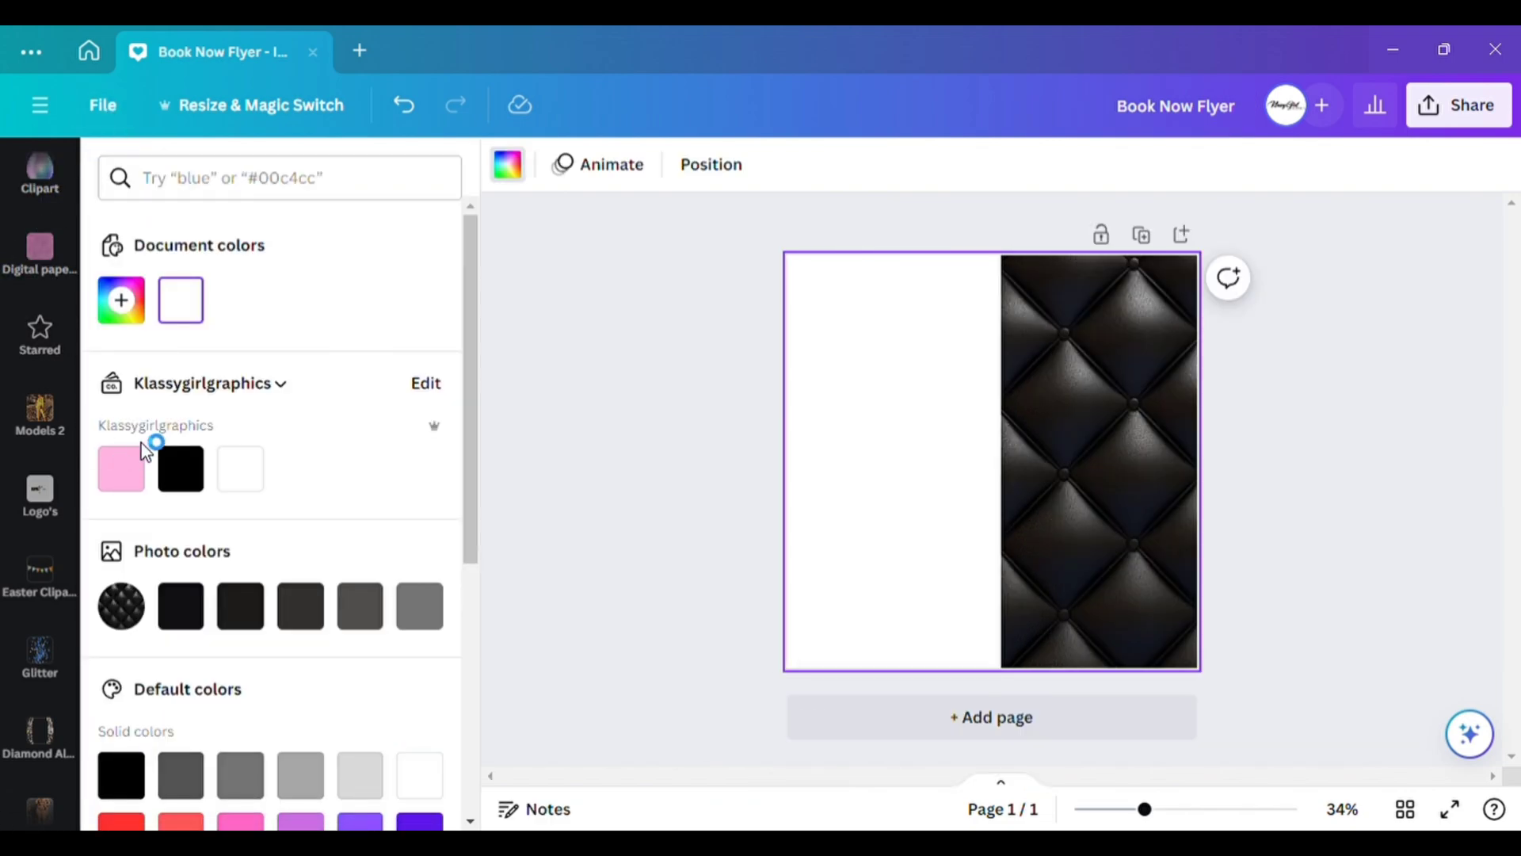
left_click(190, 483)
left_click(772, 472)
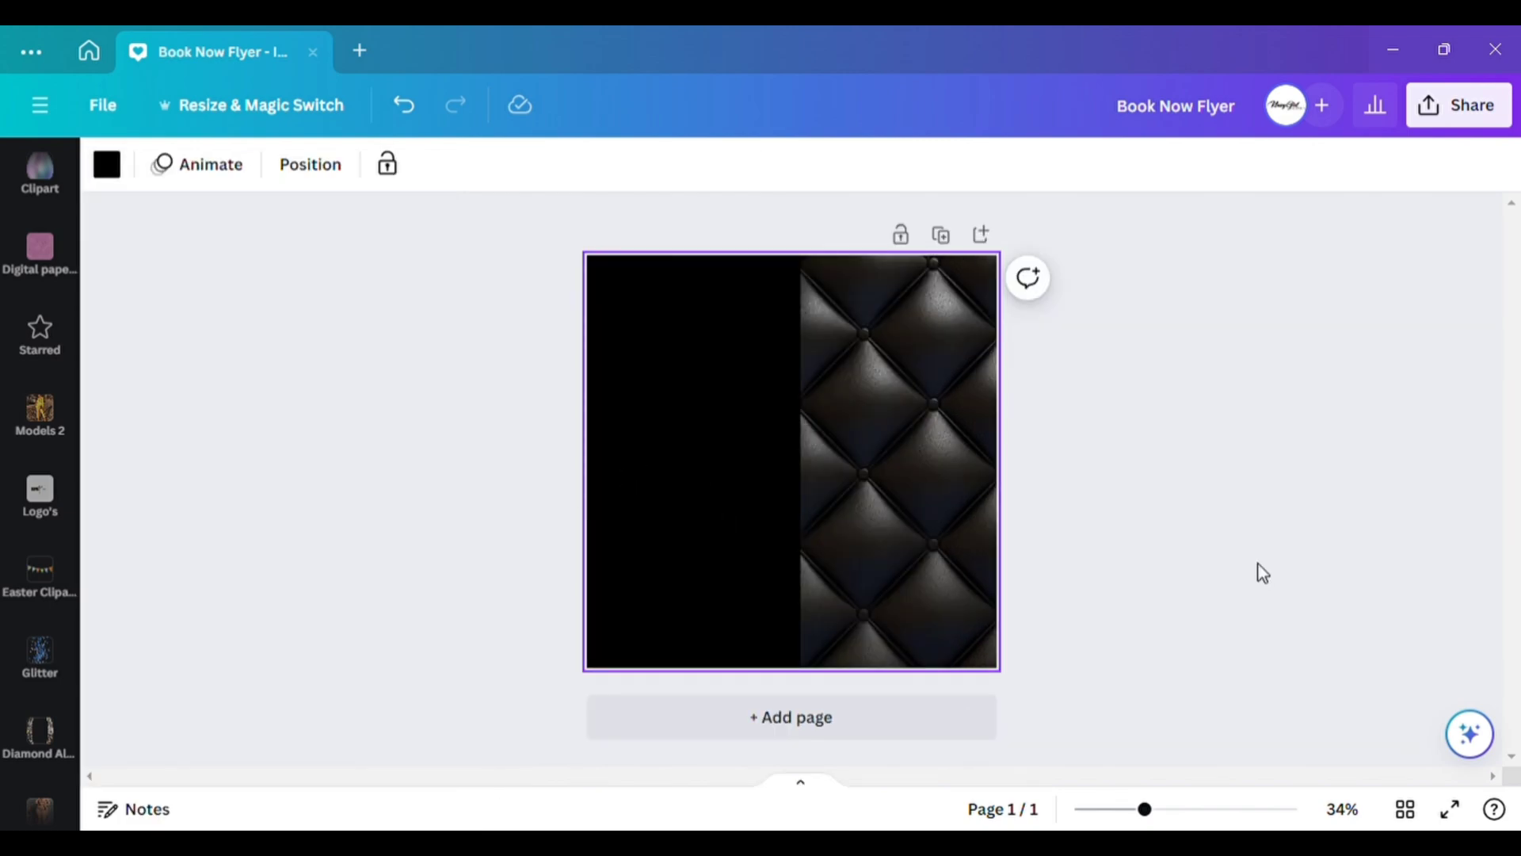
Move the leather image back so it covers the whole page over the black background.
left_click(975, 472)
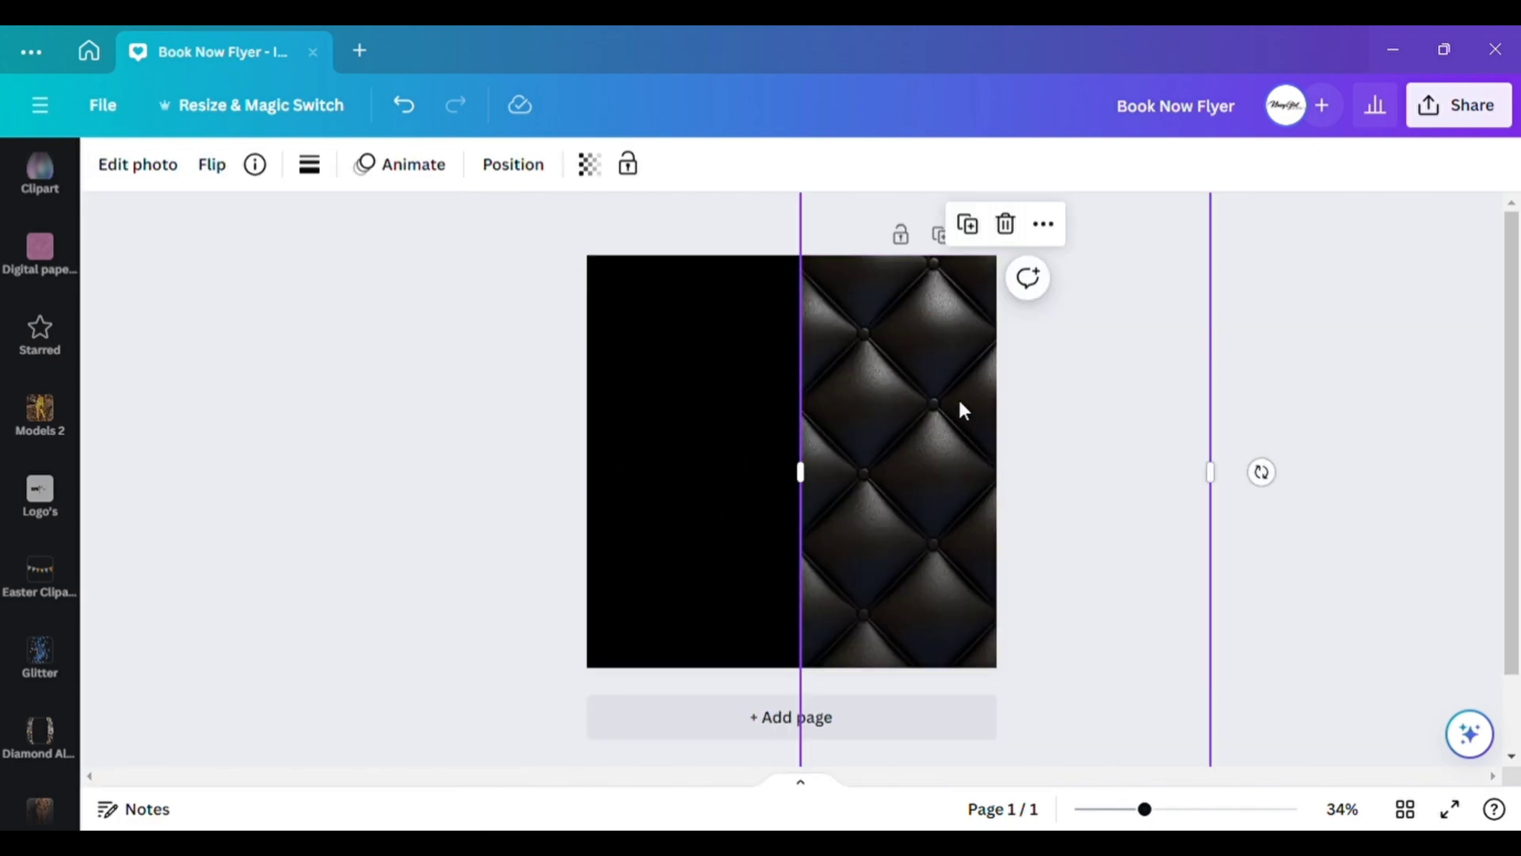
left_click_drag(941, 442, 737, 466)
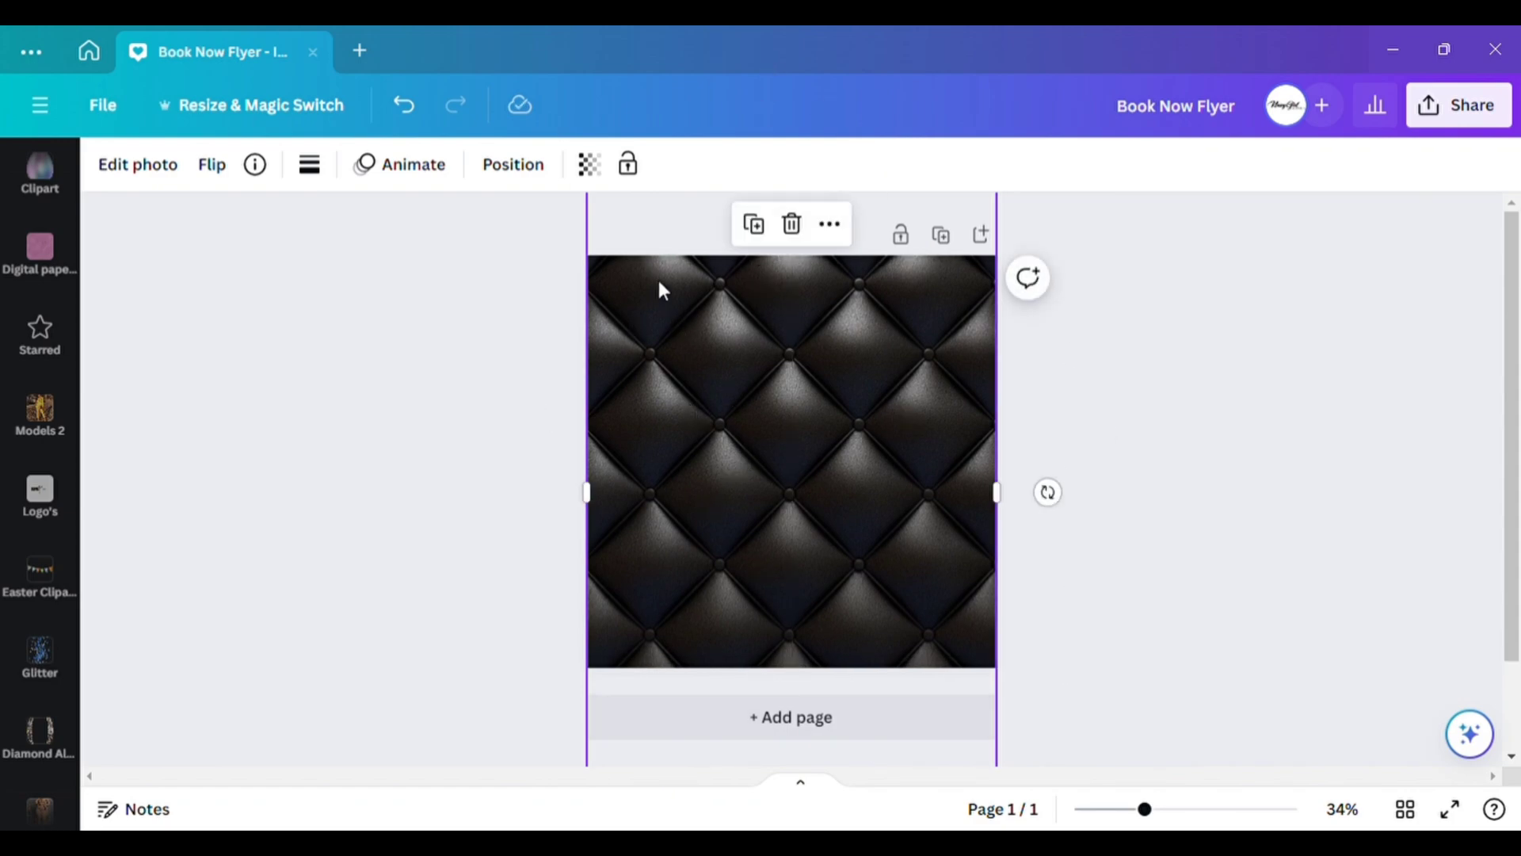
left_click_drag(720, 415, 968, 418)
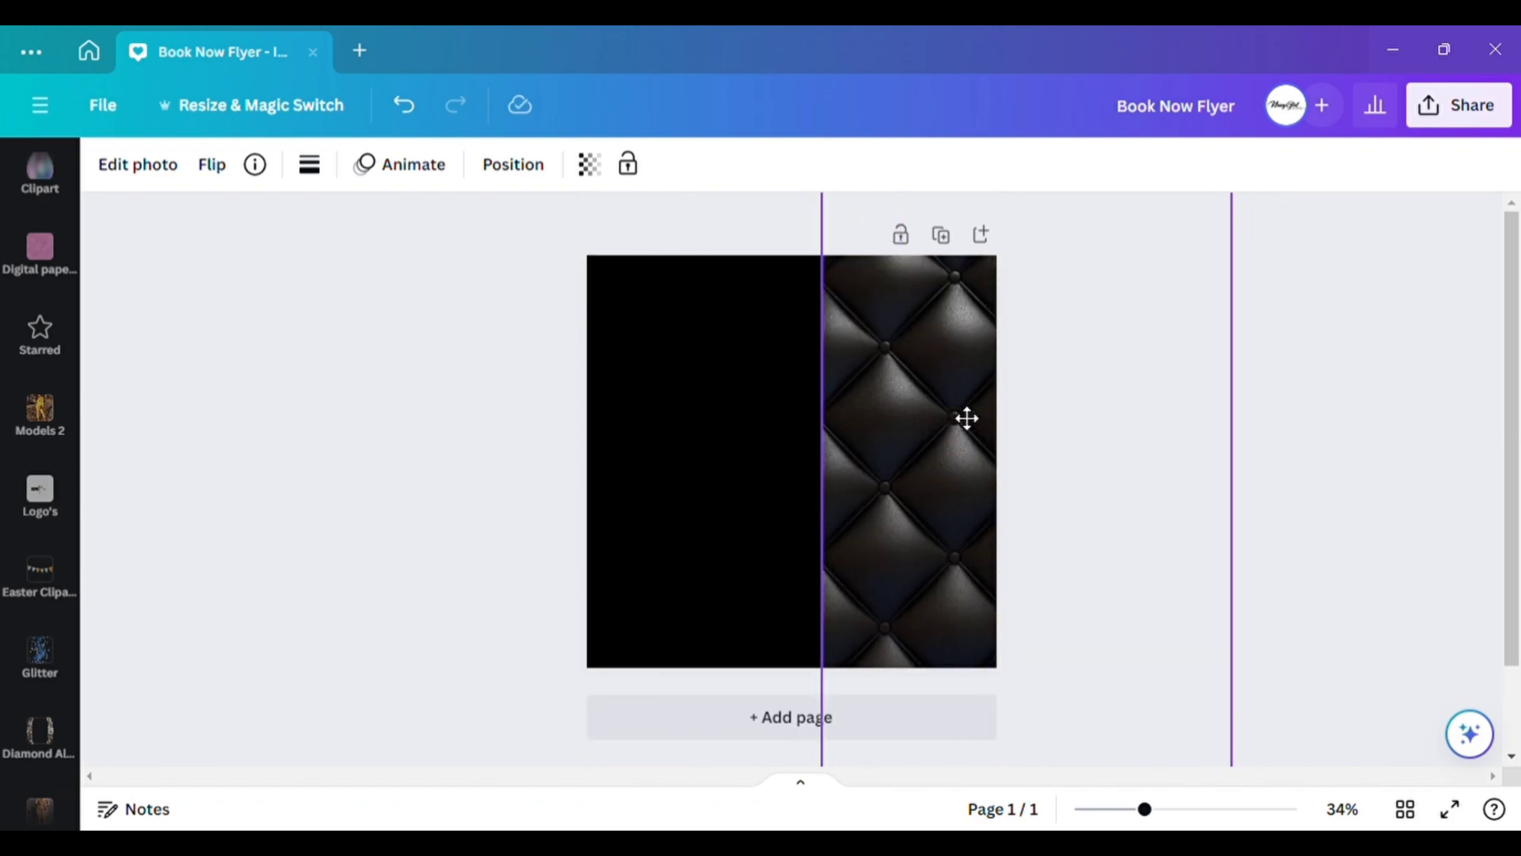
left_click_drag(930, 561, 702, 557)
Lower the leather image's transparency value so the black background darkens it.
left_click(602, 173)
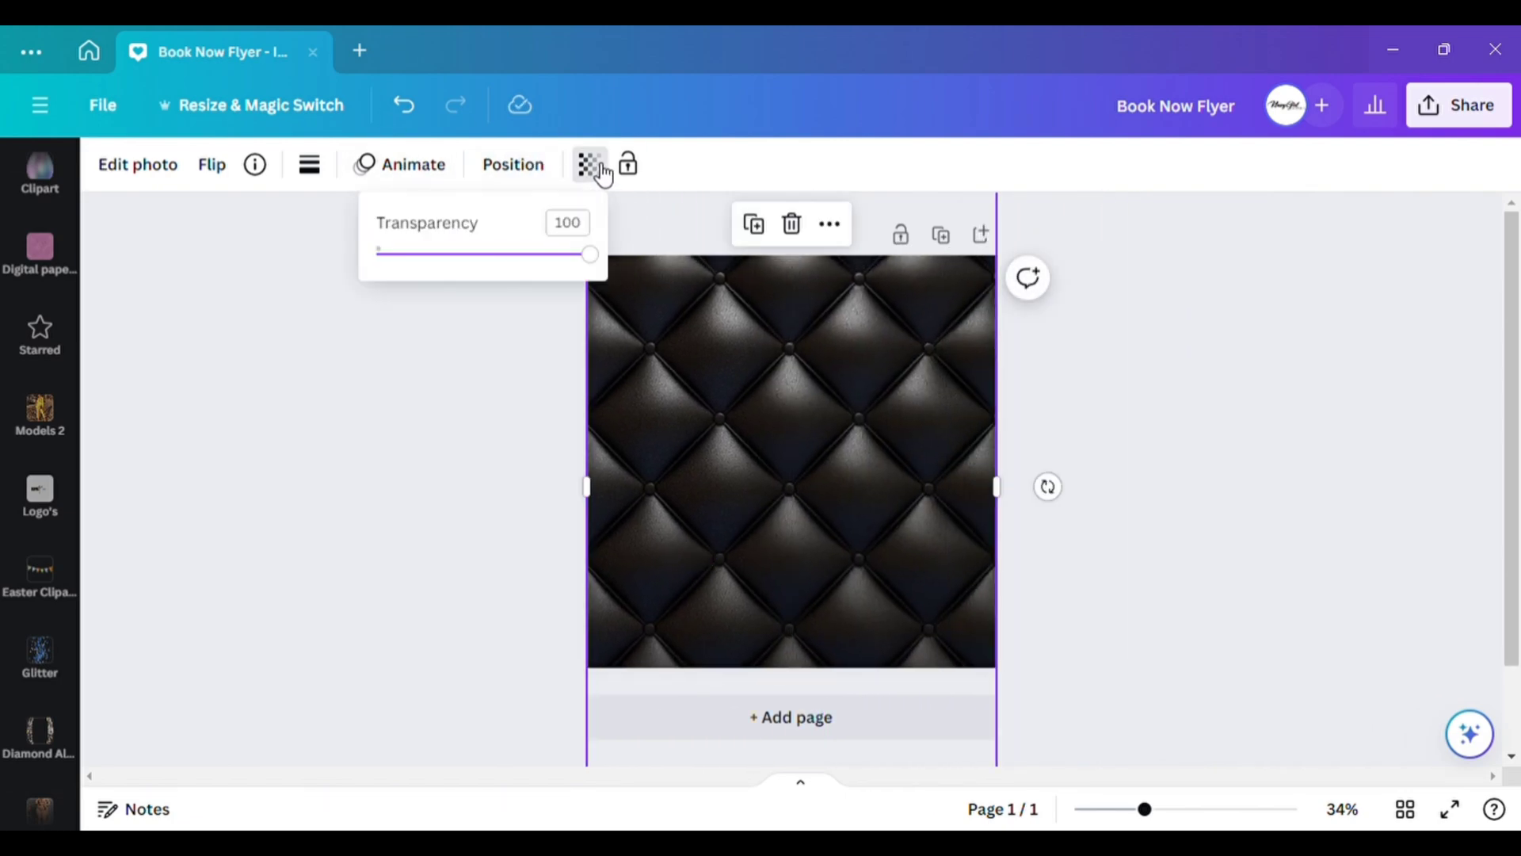
left_click_drag(588, 255, 502, 278)
left_click(900, 523)
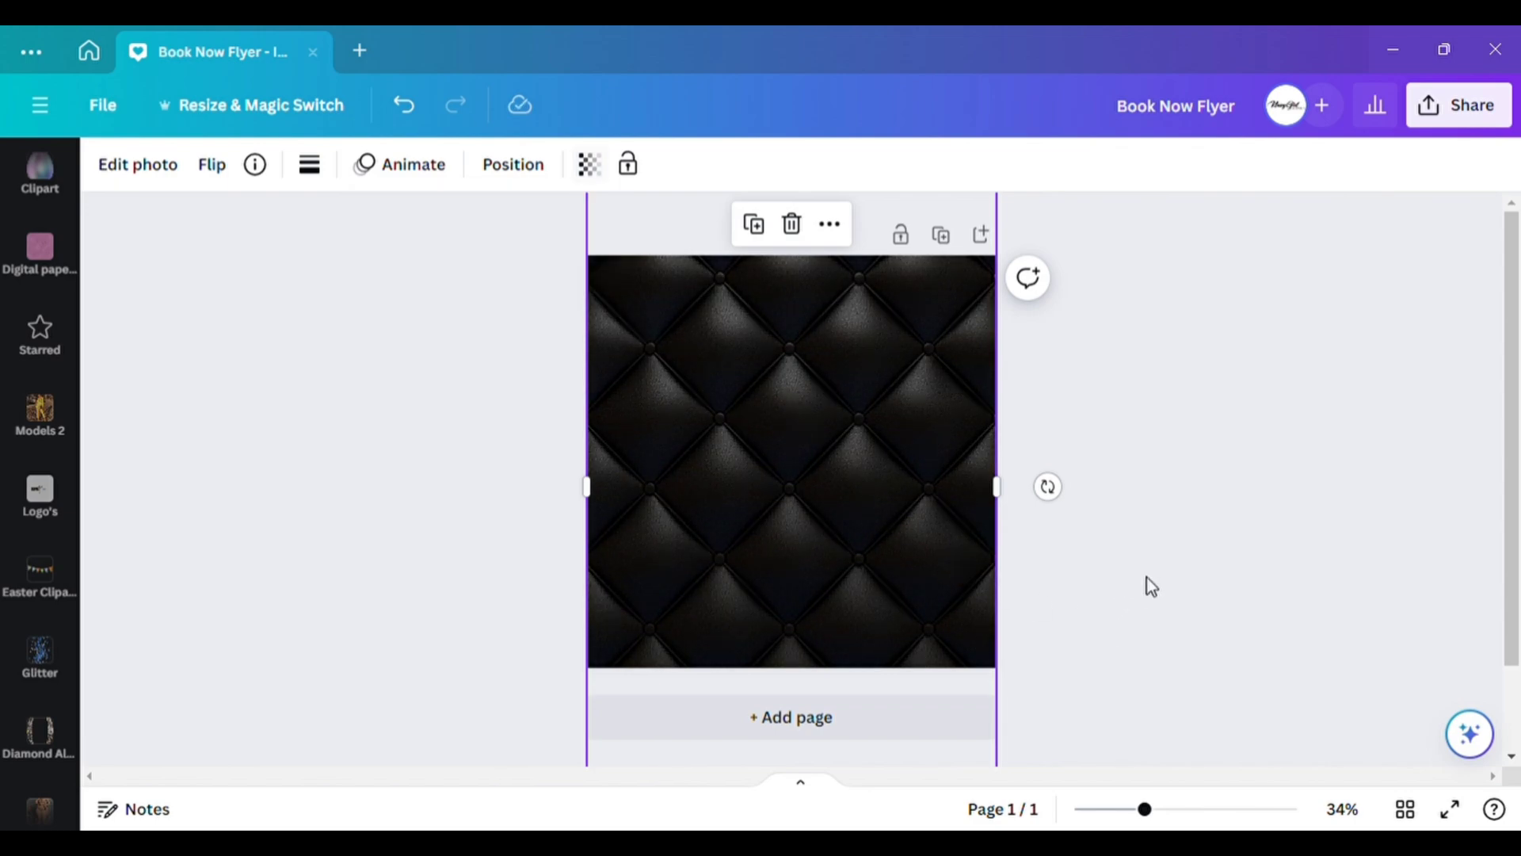
Change the page background behind the leather image to white and cover the page with the image again.
left_click_drag(776, 604, 1015, 665)
left_click(774, 482)
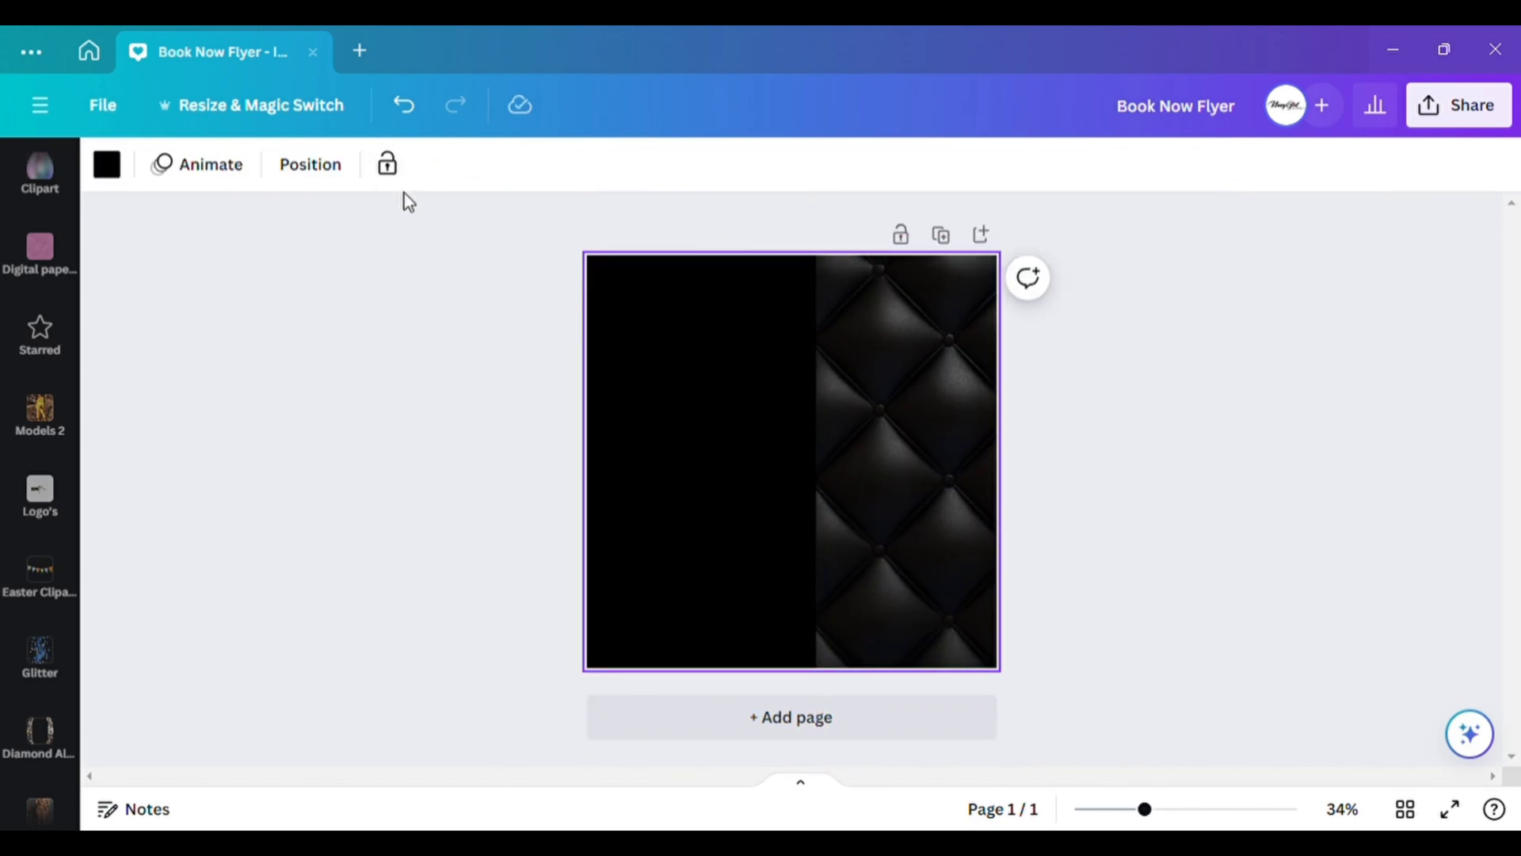
left_click(96, 166)
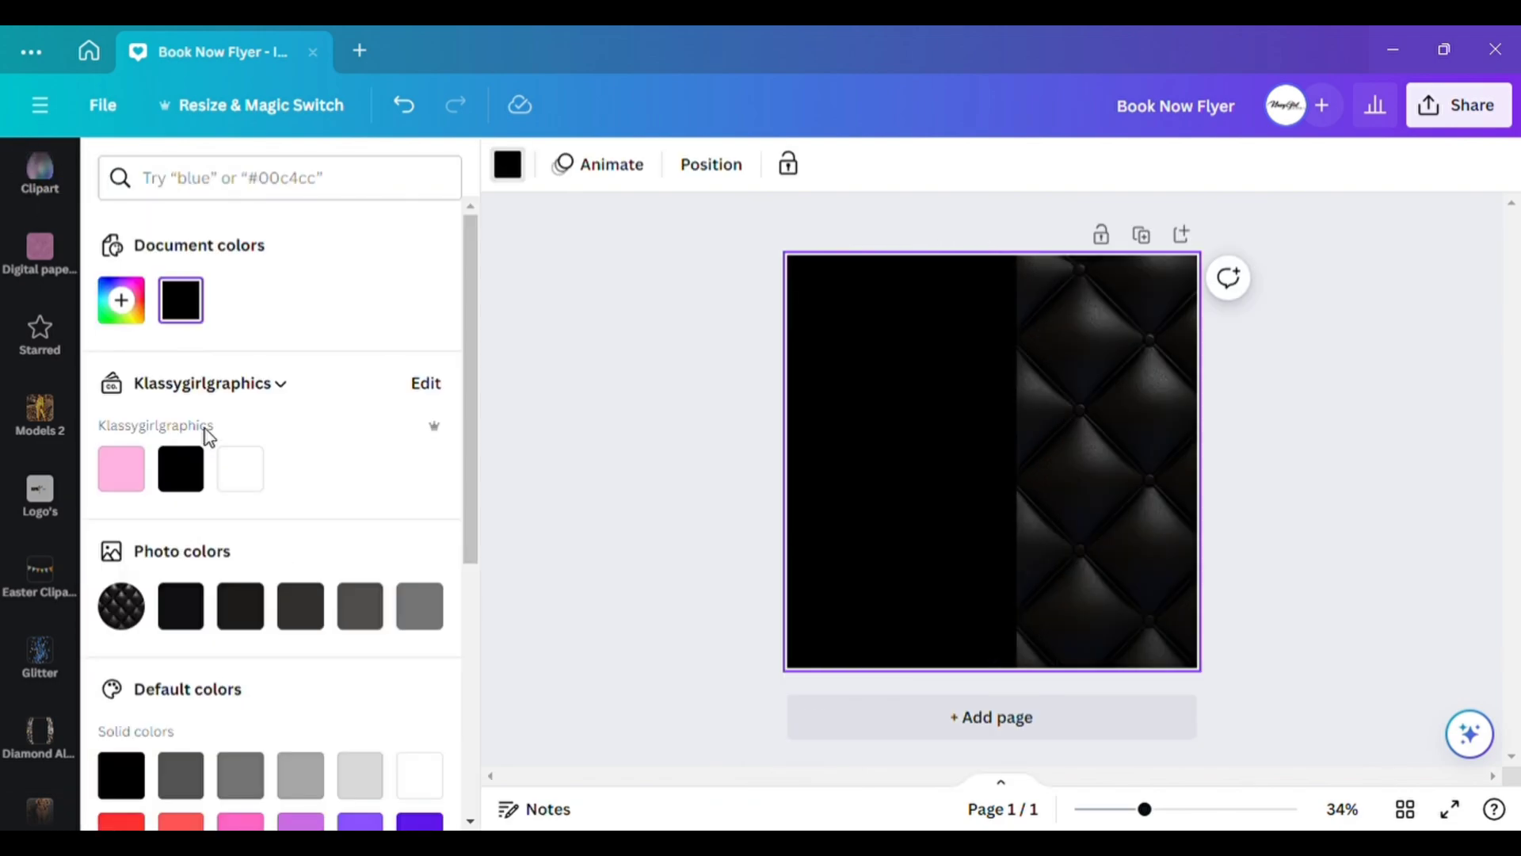
left_click(241, 469)
left_click(1039, 472)
left_click(903, 534)
left_click_drag(903, 533, 701, 499)
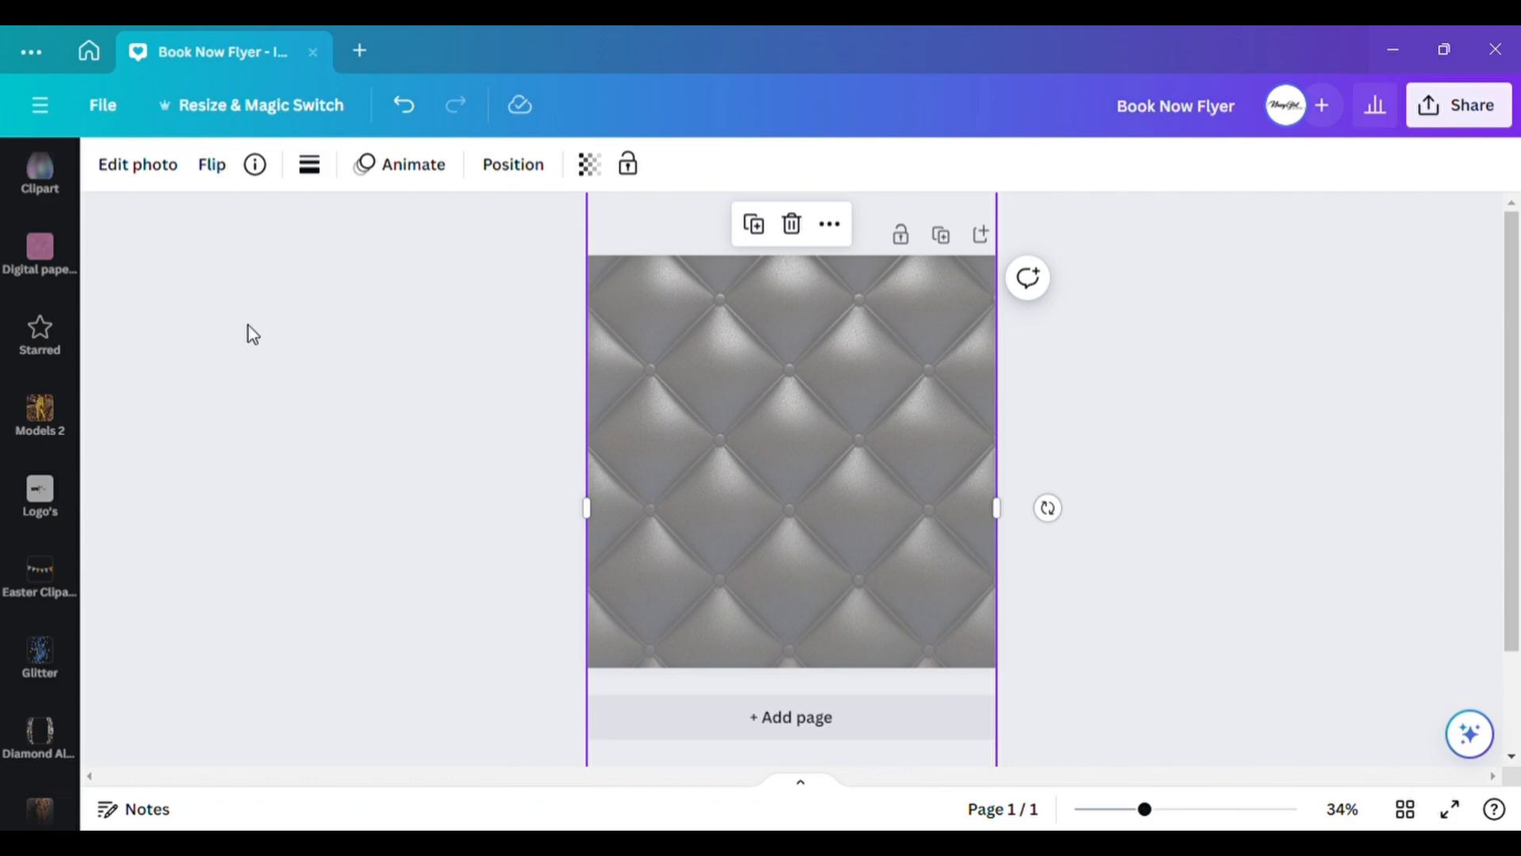
Undo the white background change and reposition the leather image over the whole page.
left_click(410, 107)
left_click(407, 107)
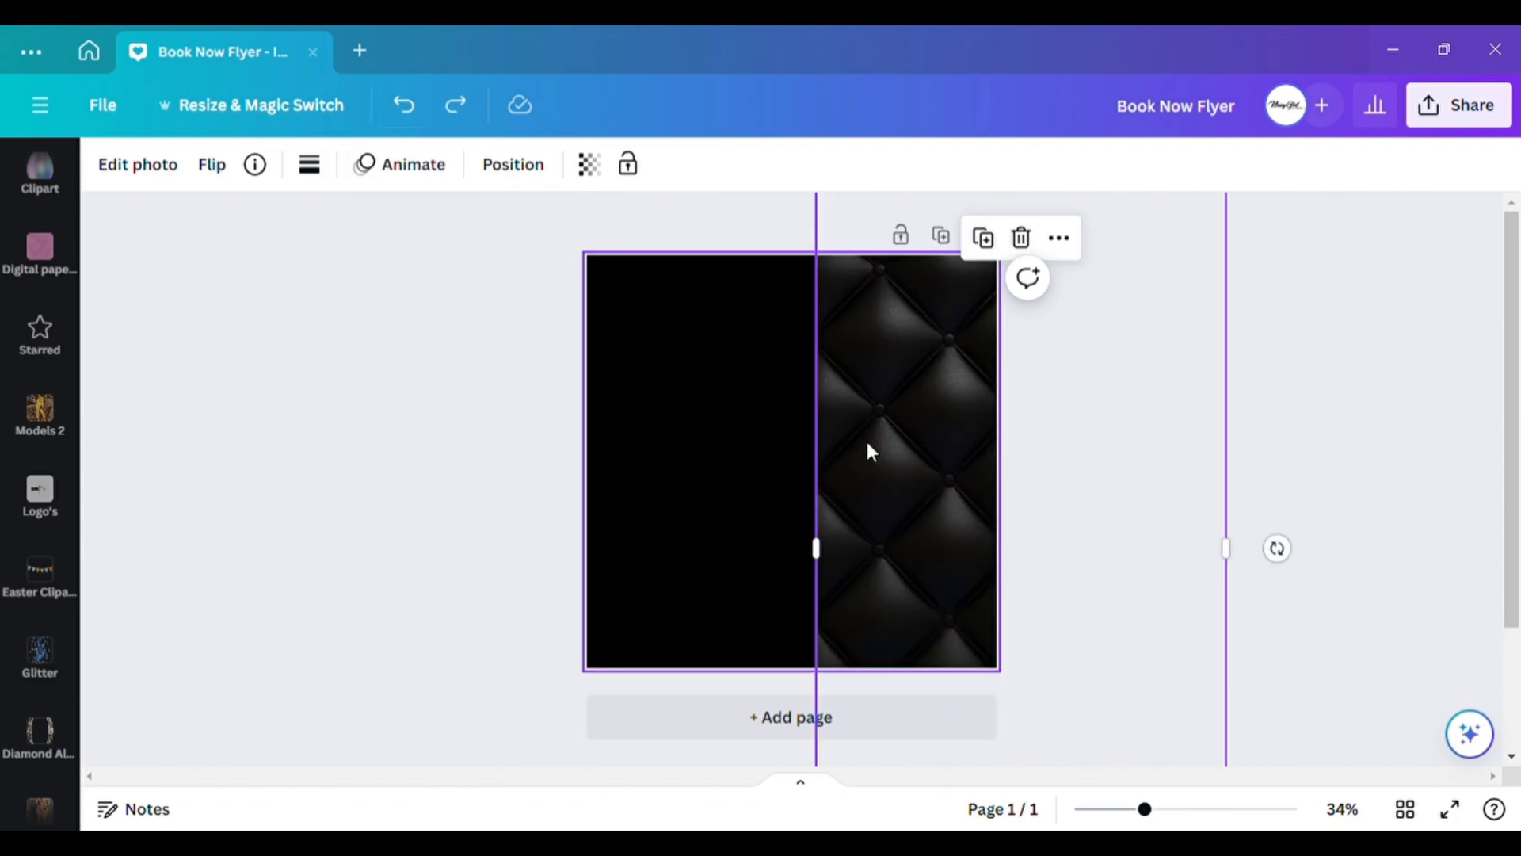
left_click_drag(639, 469, 649, 435)
left_click(1107, 481)
left_click_drag(753, 517, 930, 536)
mouse_move(753, 435)
left_mouse_down()
mouse_move(1110, 498)
mouse_move(849, 411)
mouse_move(768, 412)
left_mouse_up()
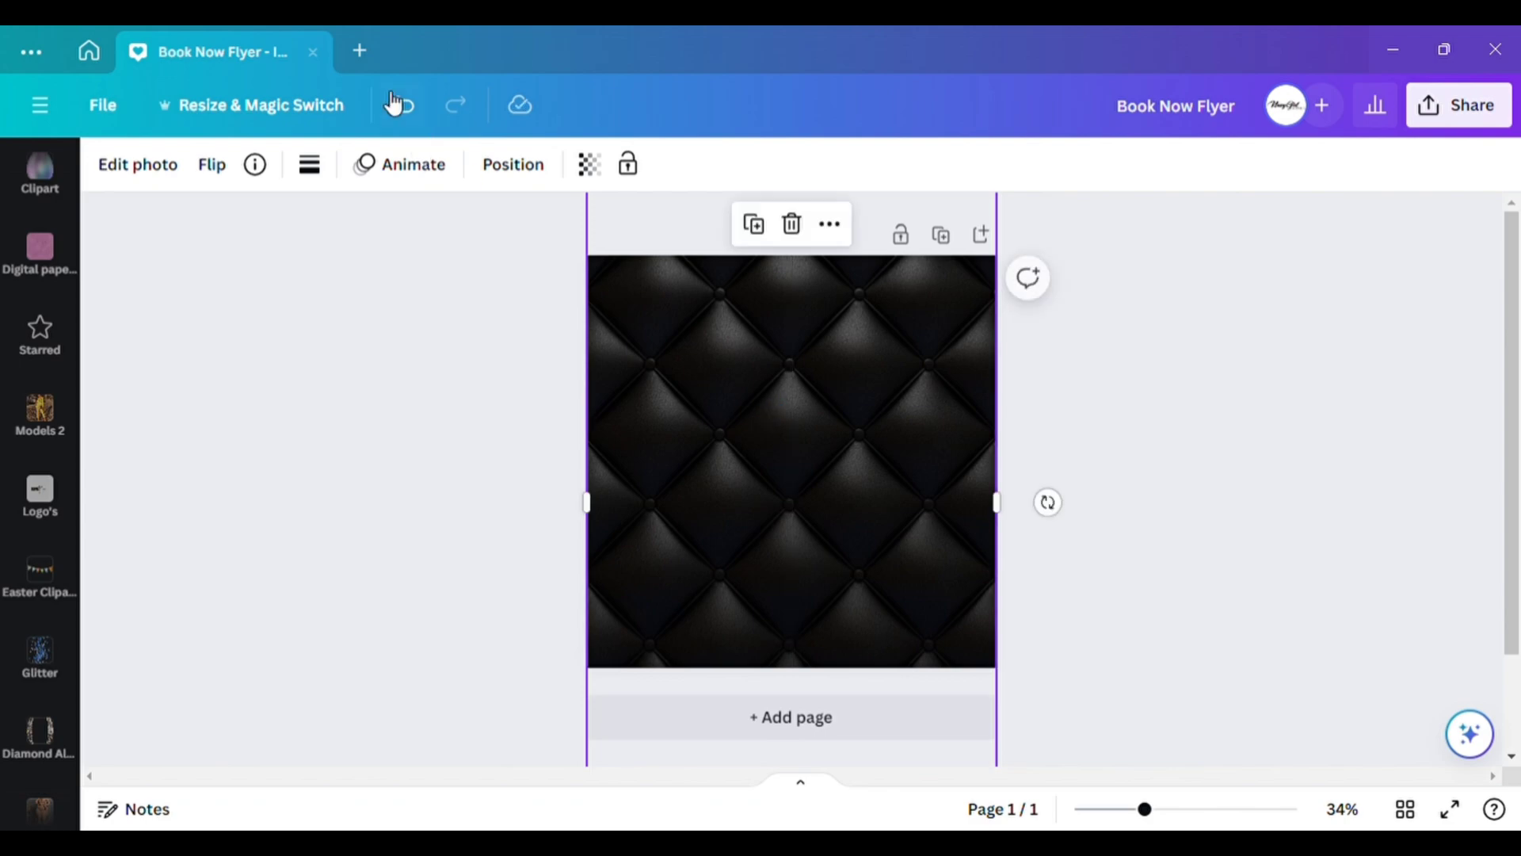
Restore the leather image's transparency to 100 and realign it over the whole page.
left_click(588, 164)
left_click_drag(502, 262, 1426, 343)
left_click_drag(990, 522, 1235, 541)
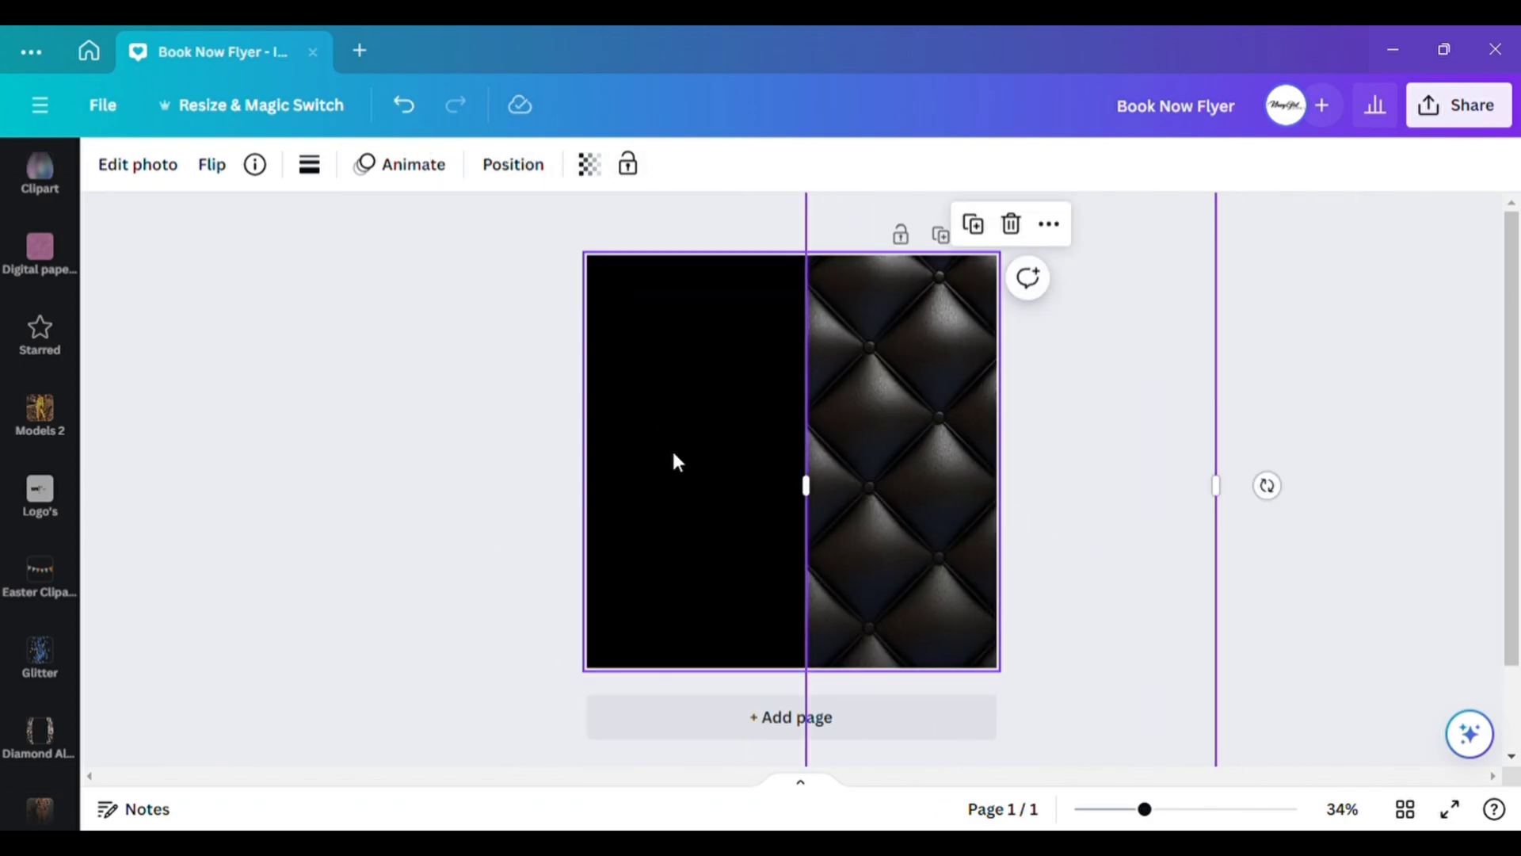
left_click_drag(1012, 533, 712, 558)
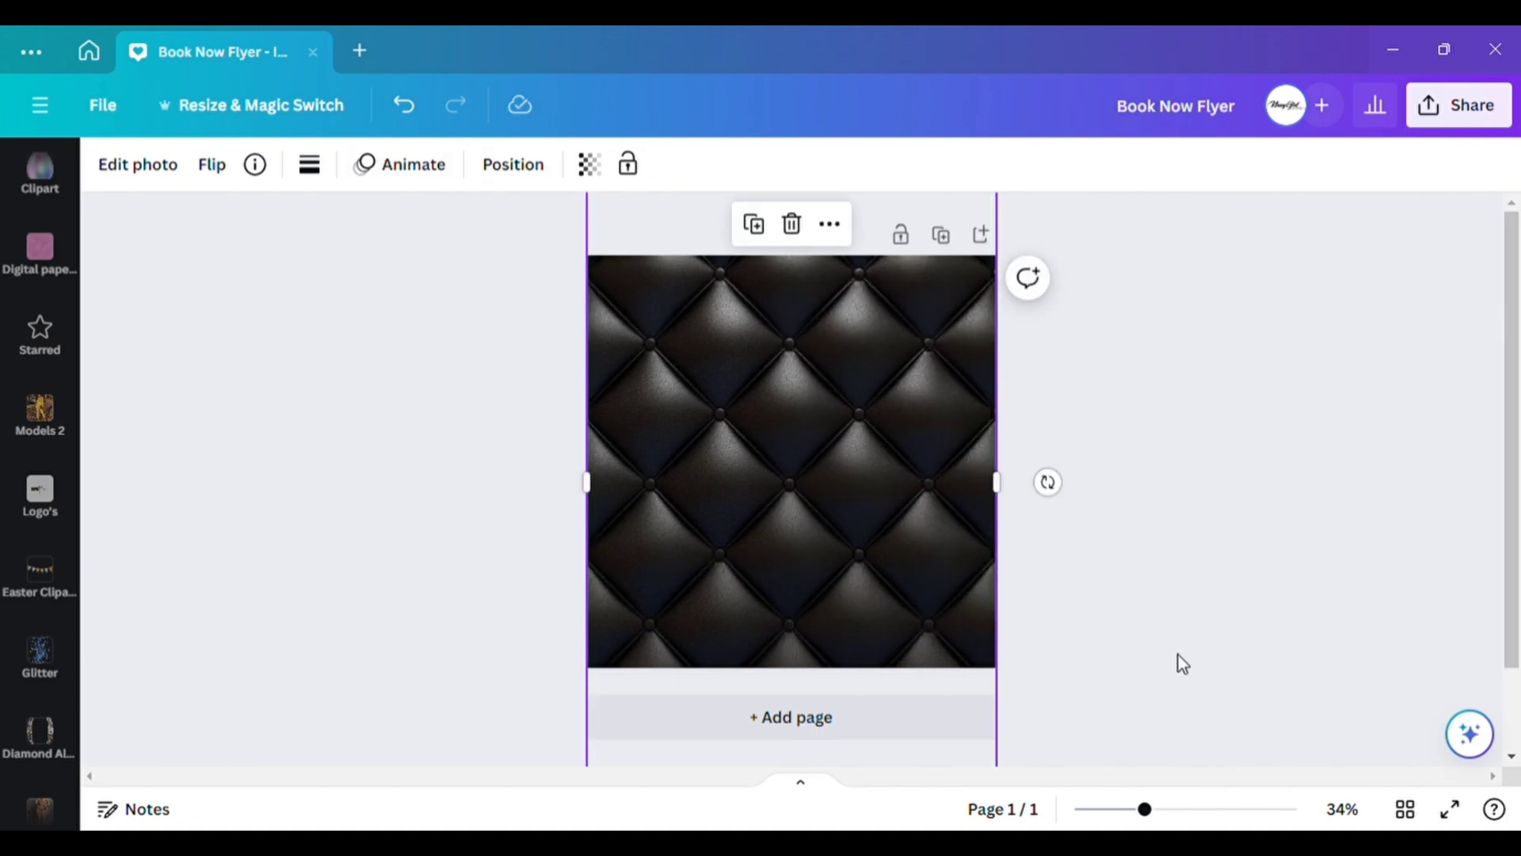
Add a square shape over the leather image and fill it with black.
scroll(40, 317, "up", 10)
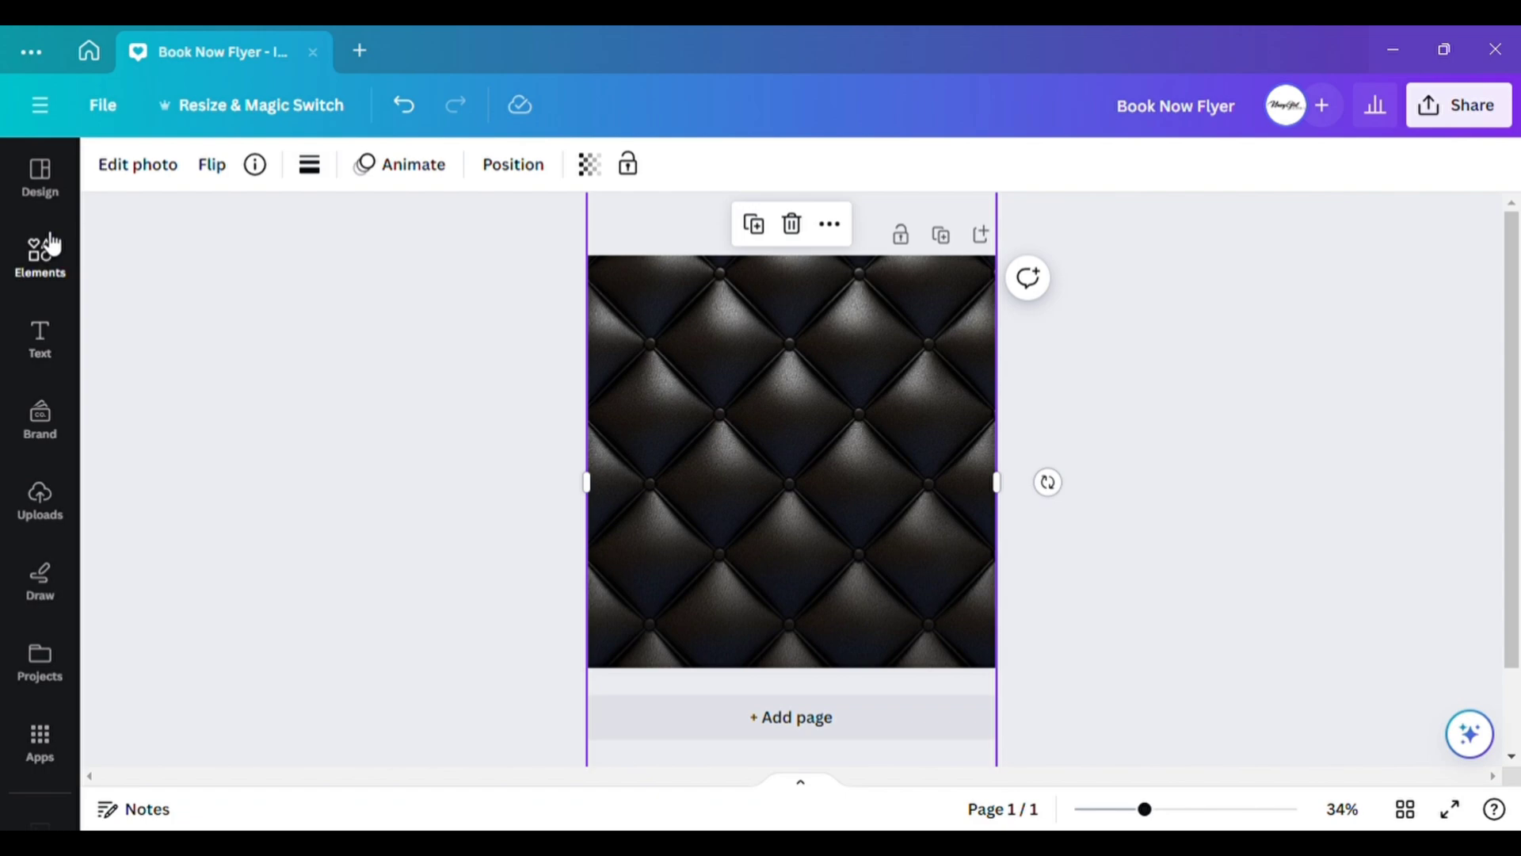
left_click(35, 261)
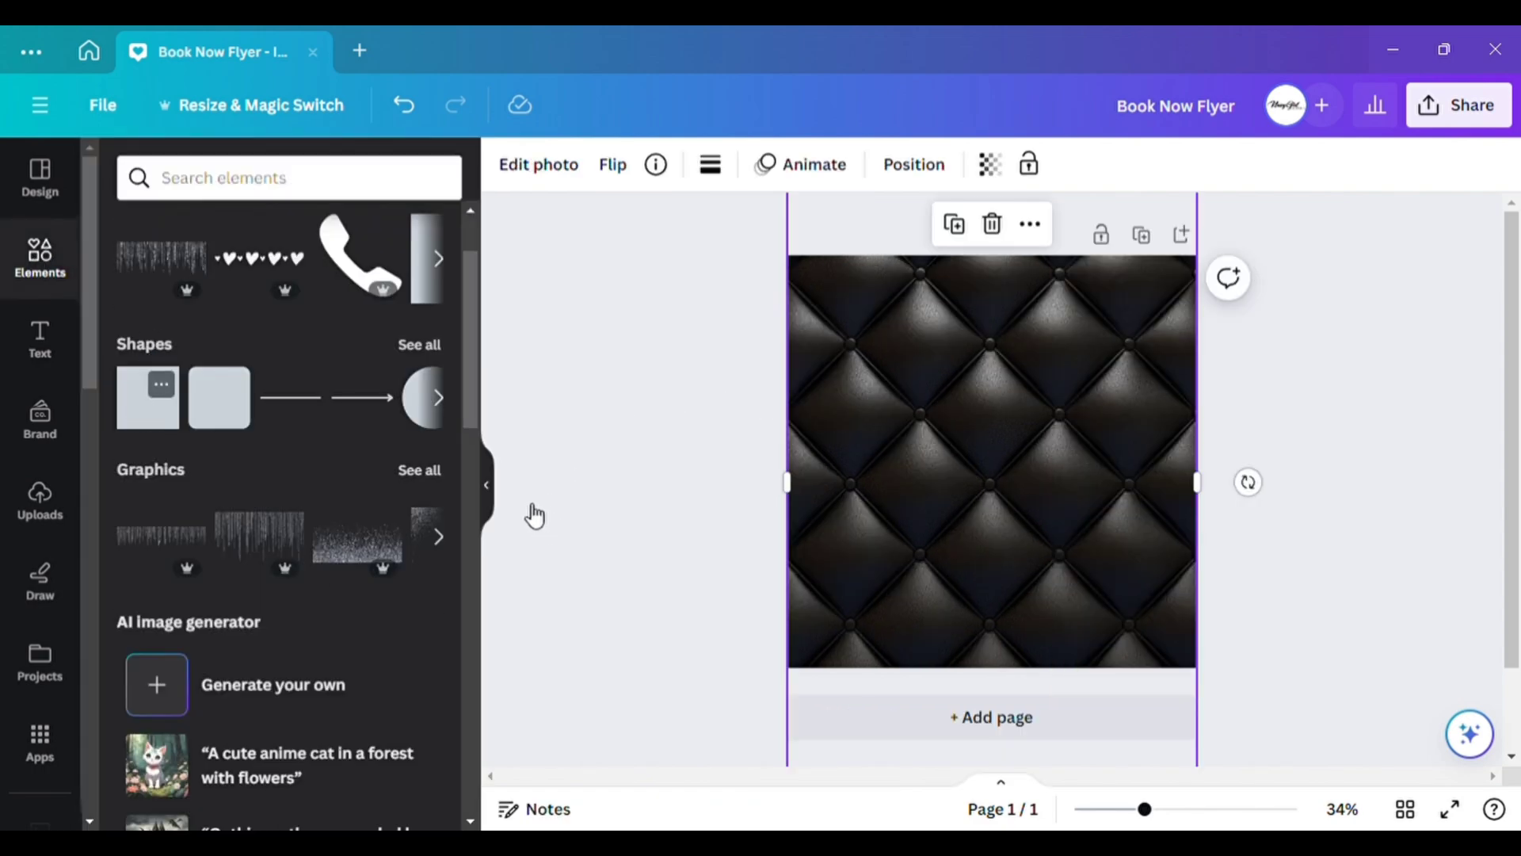
key("r")
left_click(488, 495)
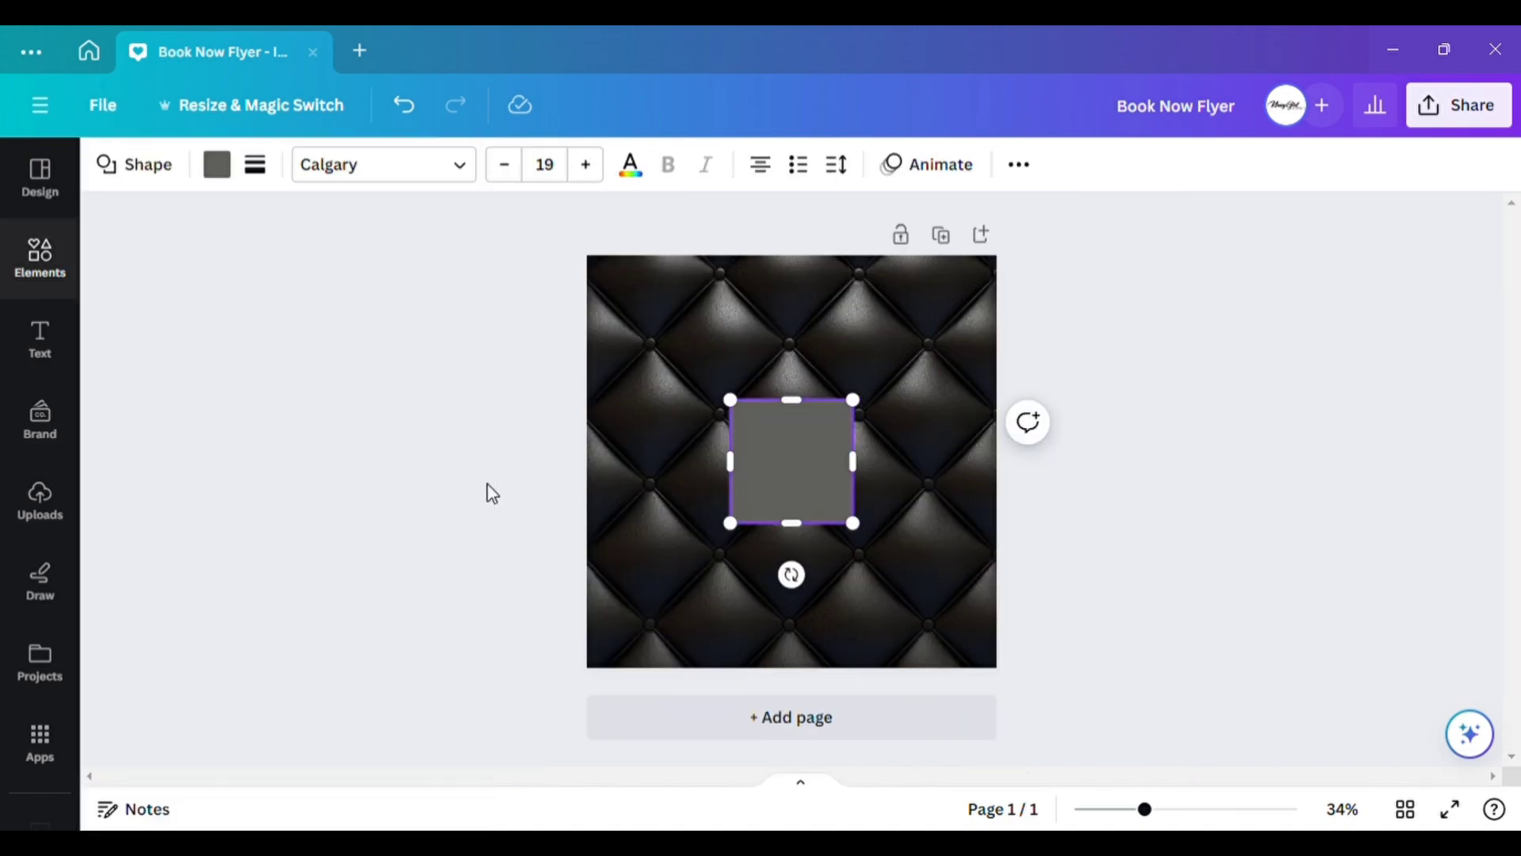
left_click_drag(816, 479, 795, 453)
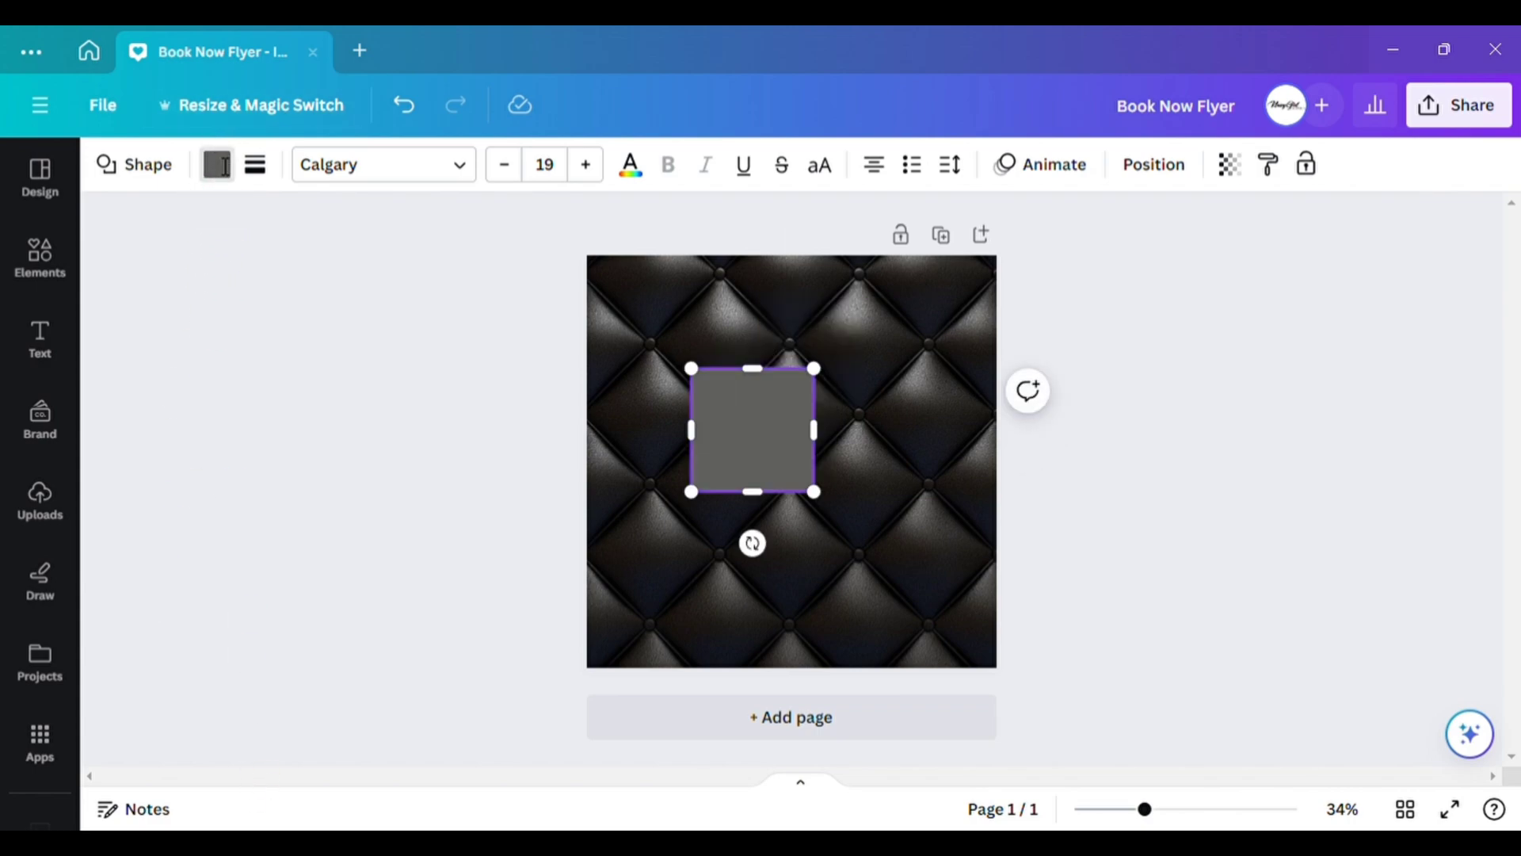
left_click(217, 164)
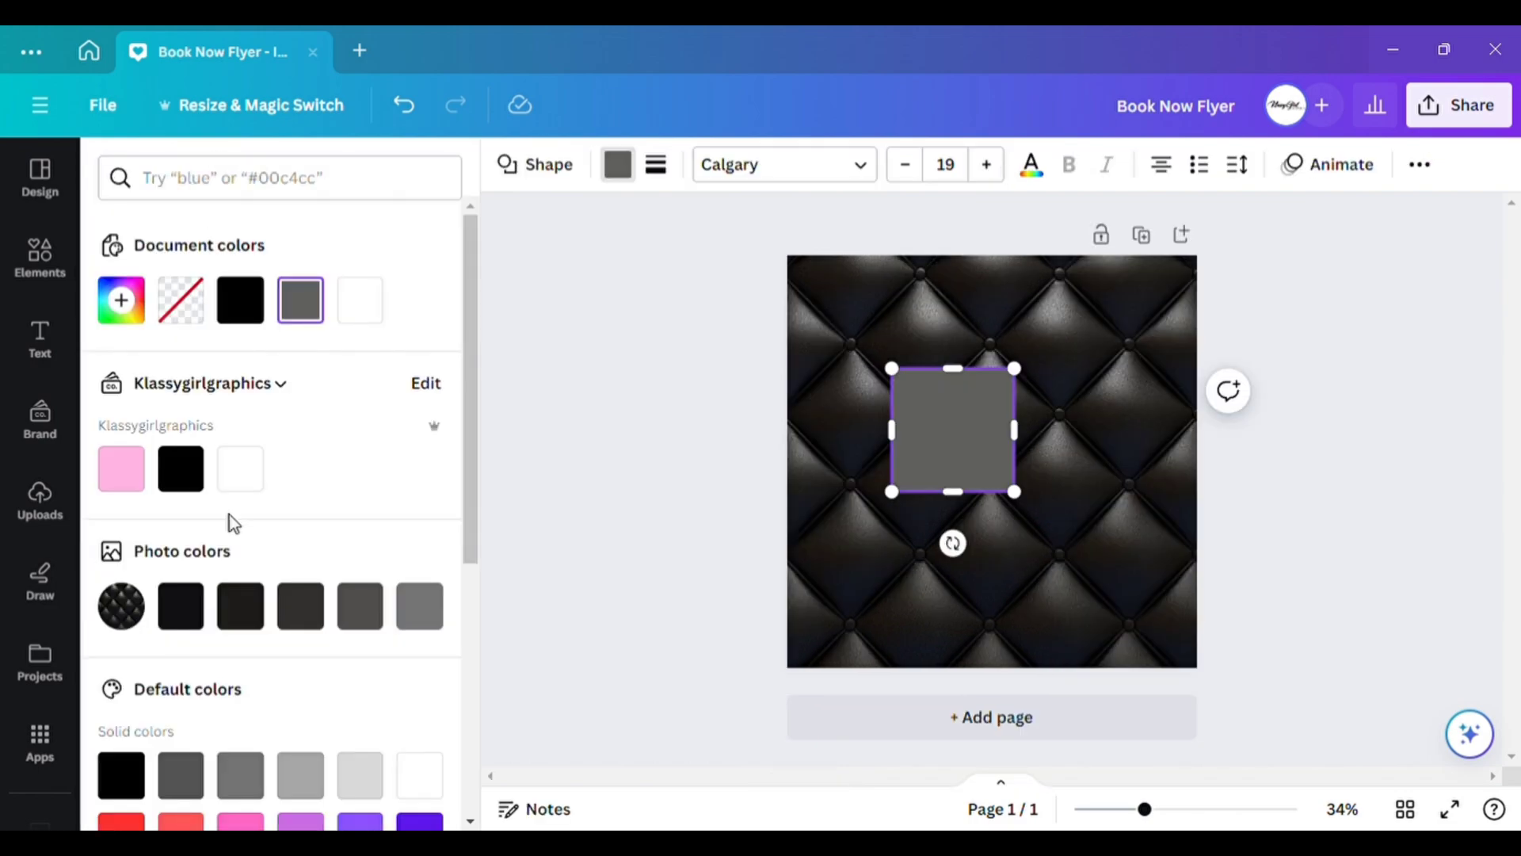
left_click(181, 468)
left_click(524, 532)
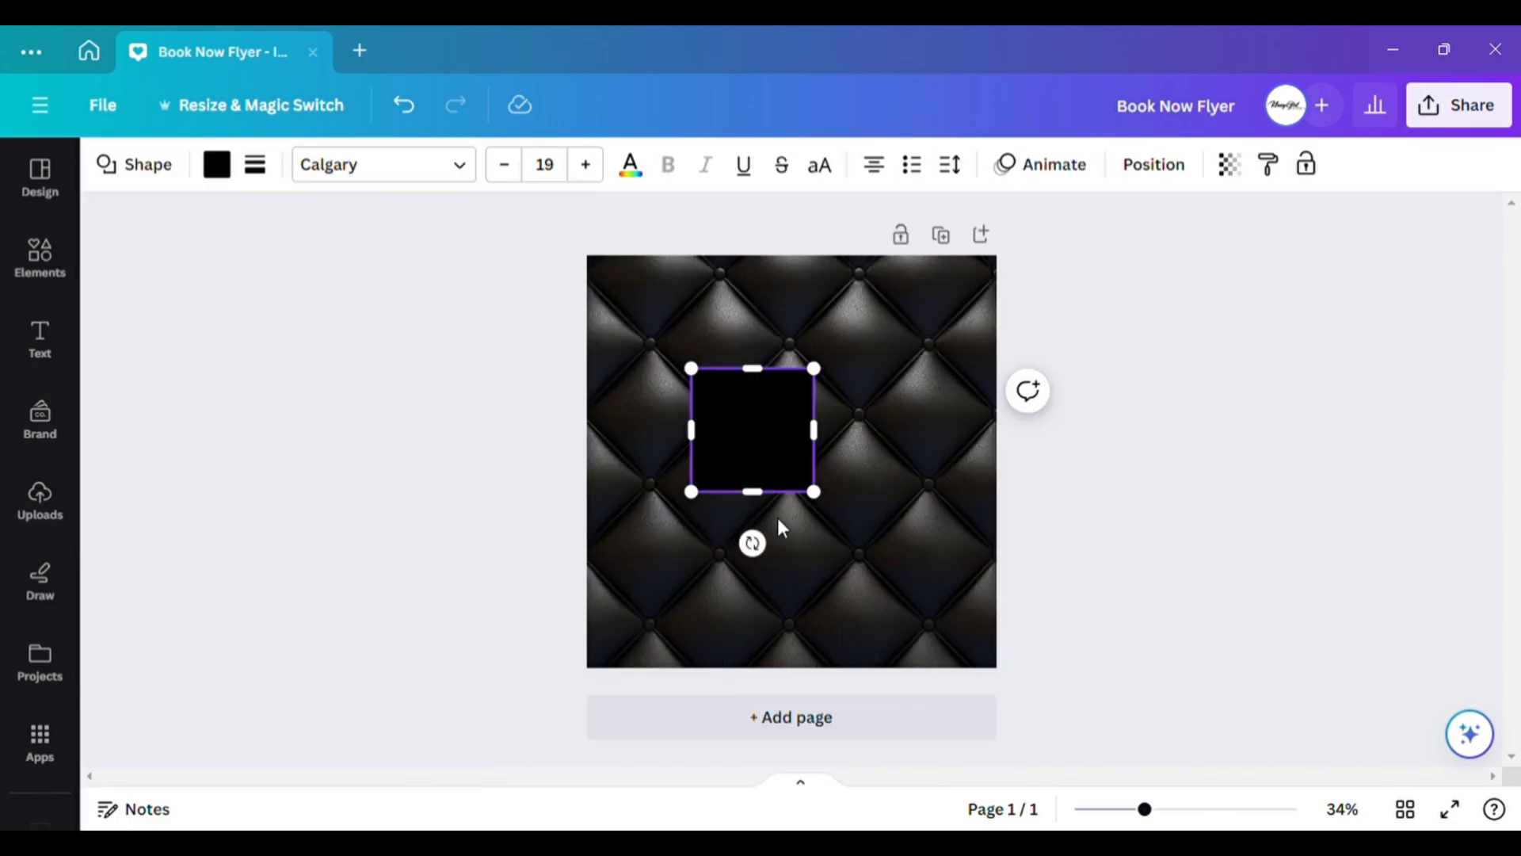
Enlarge the black square to cover the whole page and centre it horizontally.
left_click_drag(705, 507, 576, 683)
left_click_drag(814, 369, 1007, 266)
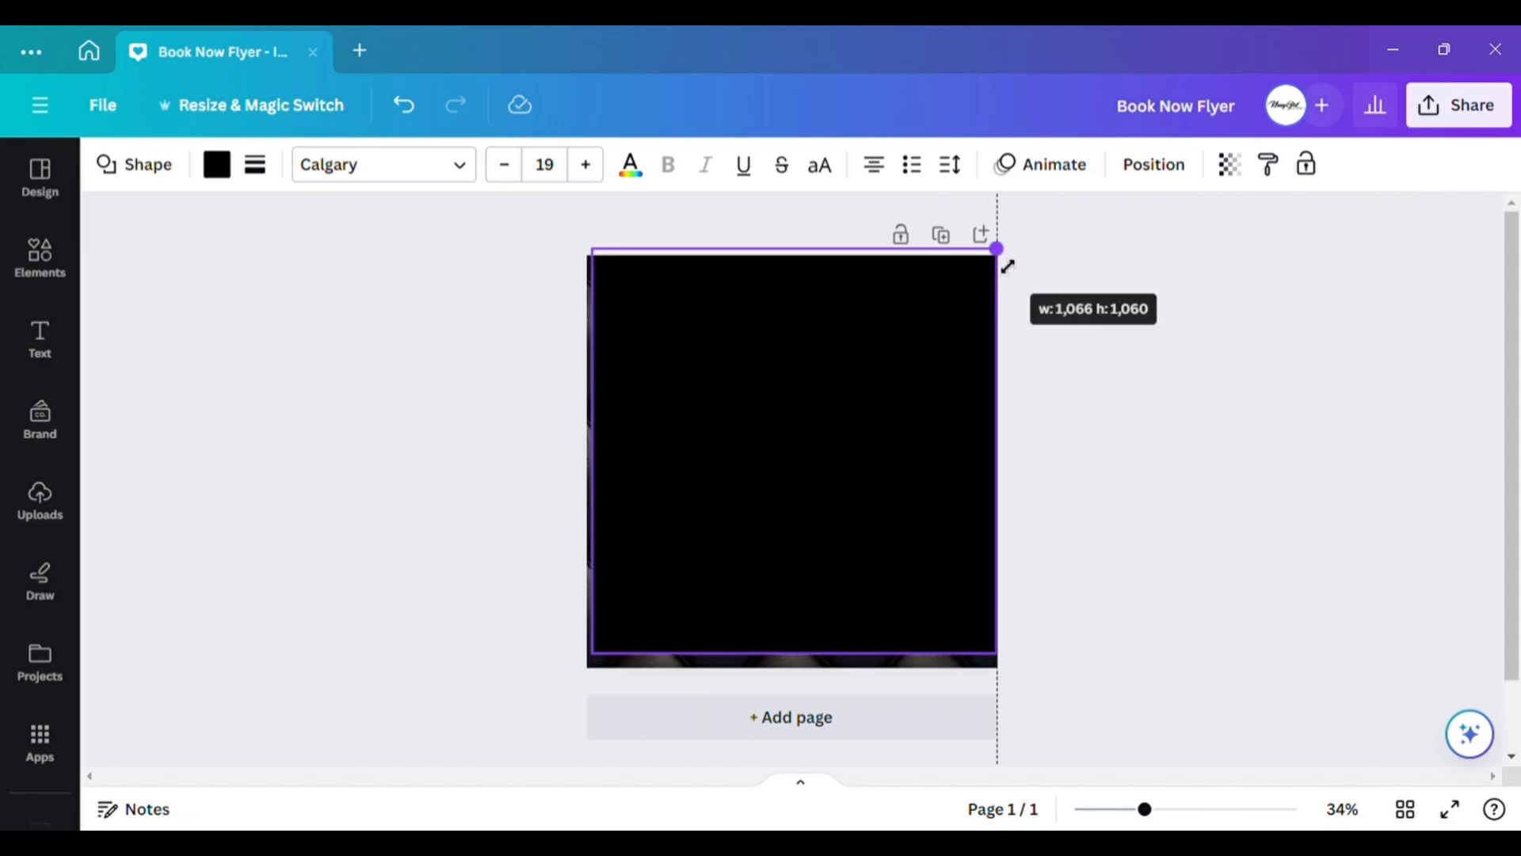
left_click_drag(594, 655, 588, 682)
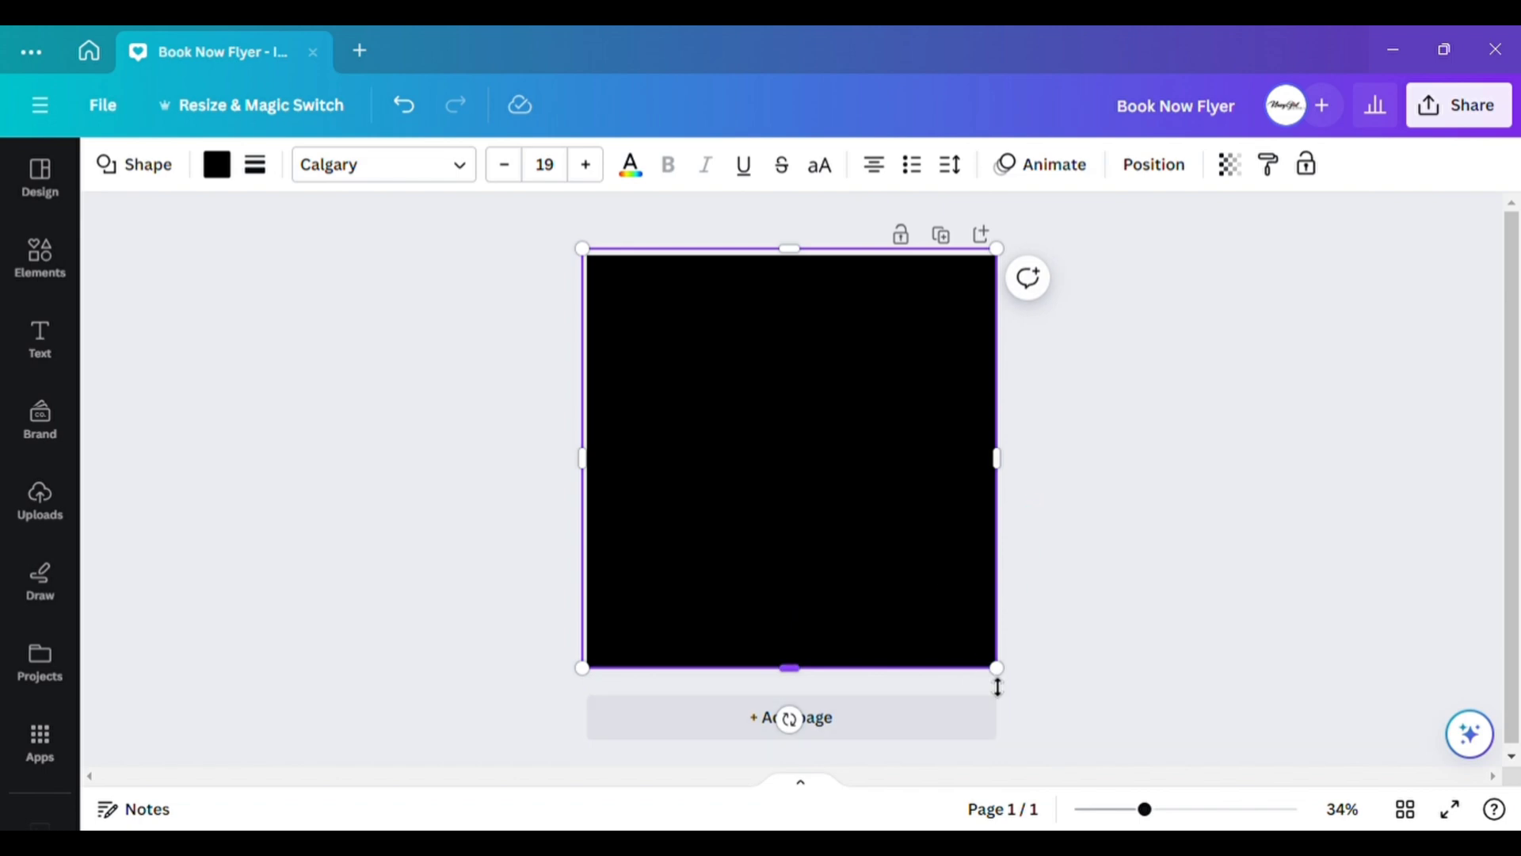
left_click_drag(1009, 673, 1008, 679)
left_click(1216, 504)
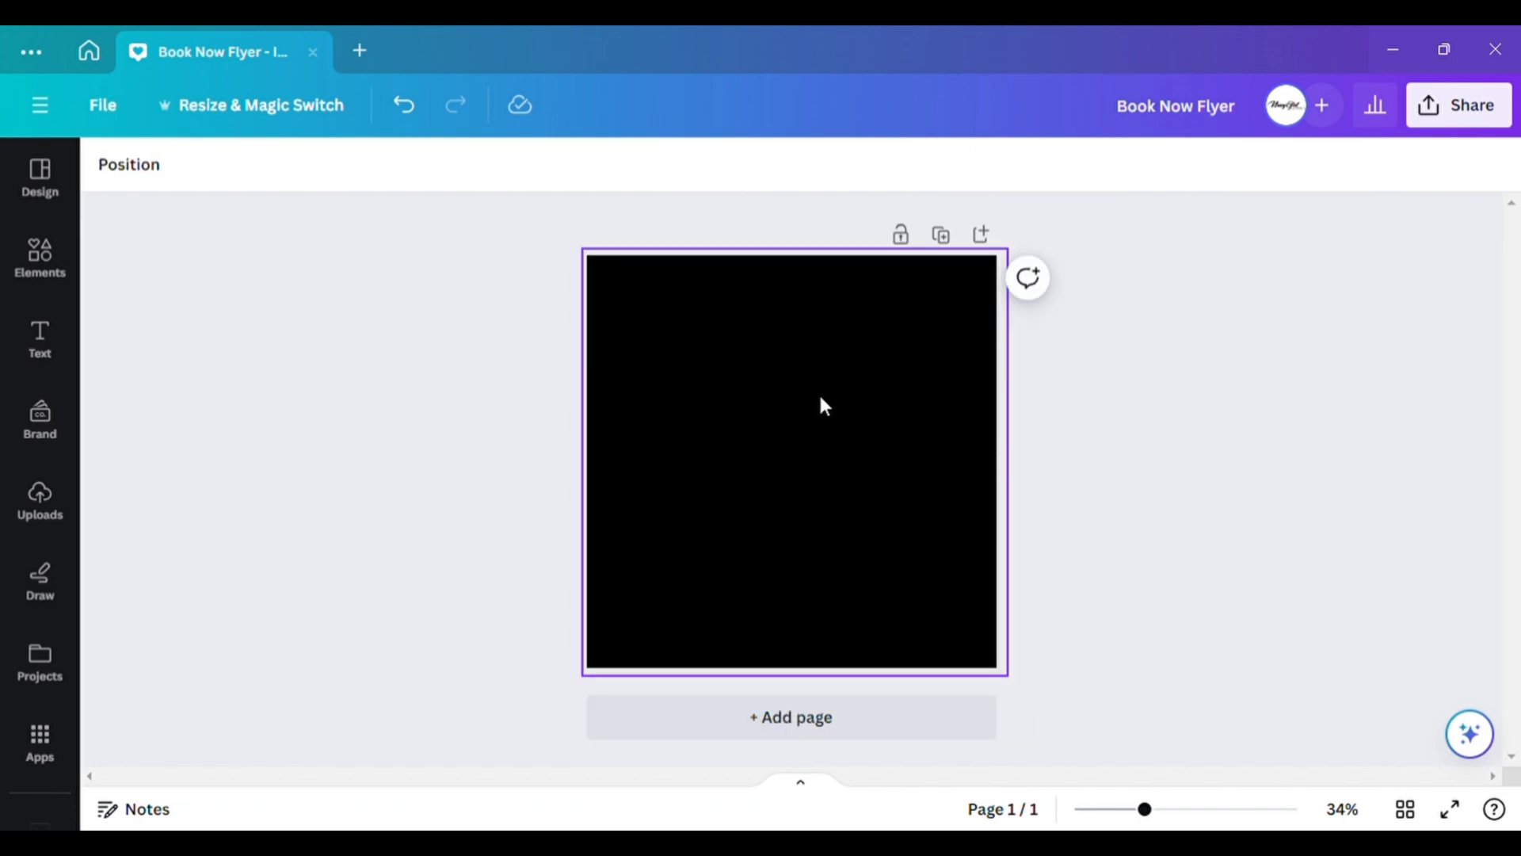
left_click(806, 434)
left_click_drag(676, 462, 859, 468)
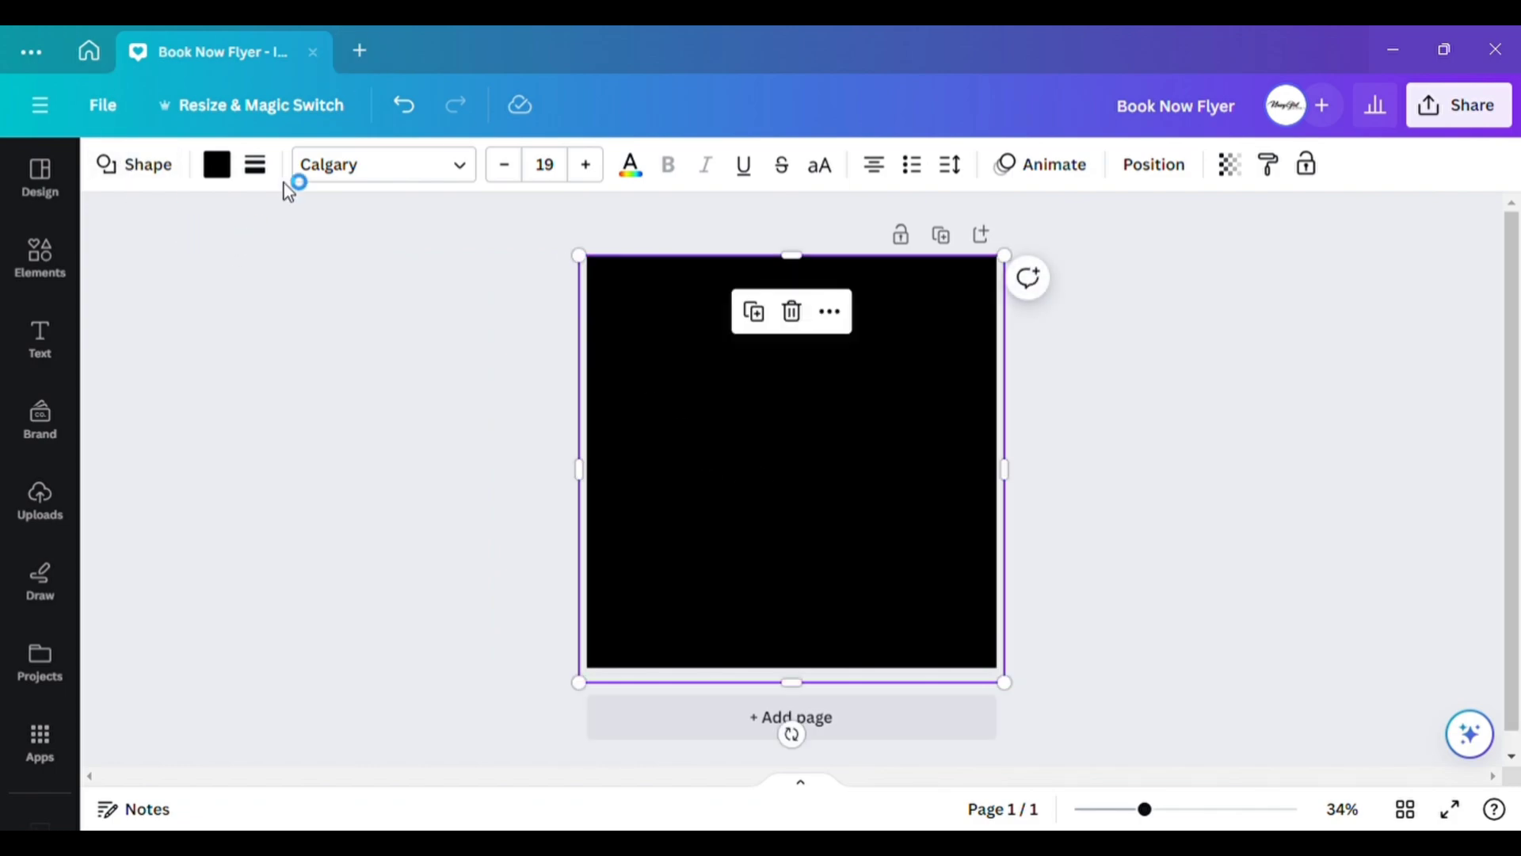
Set the black overlay square's transparency to 56 to darken the leather image beneath.
left_click(1229, 164)
left_click_drag(1236, 268, 1145, 294)
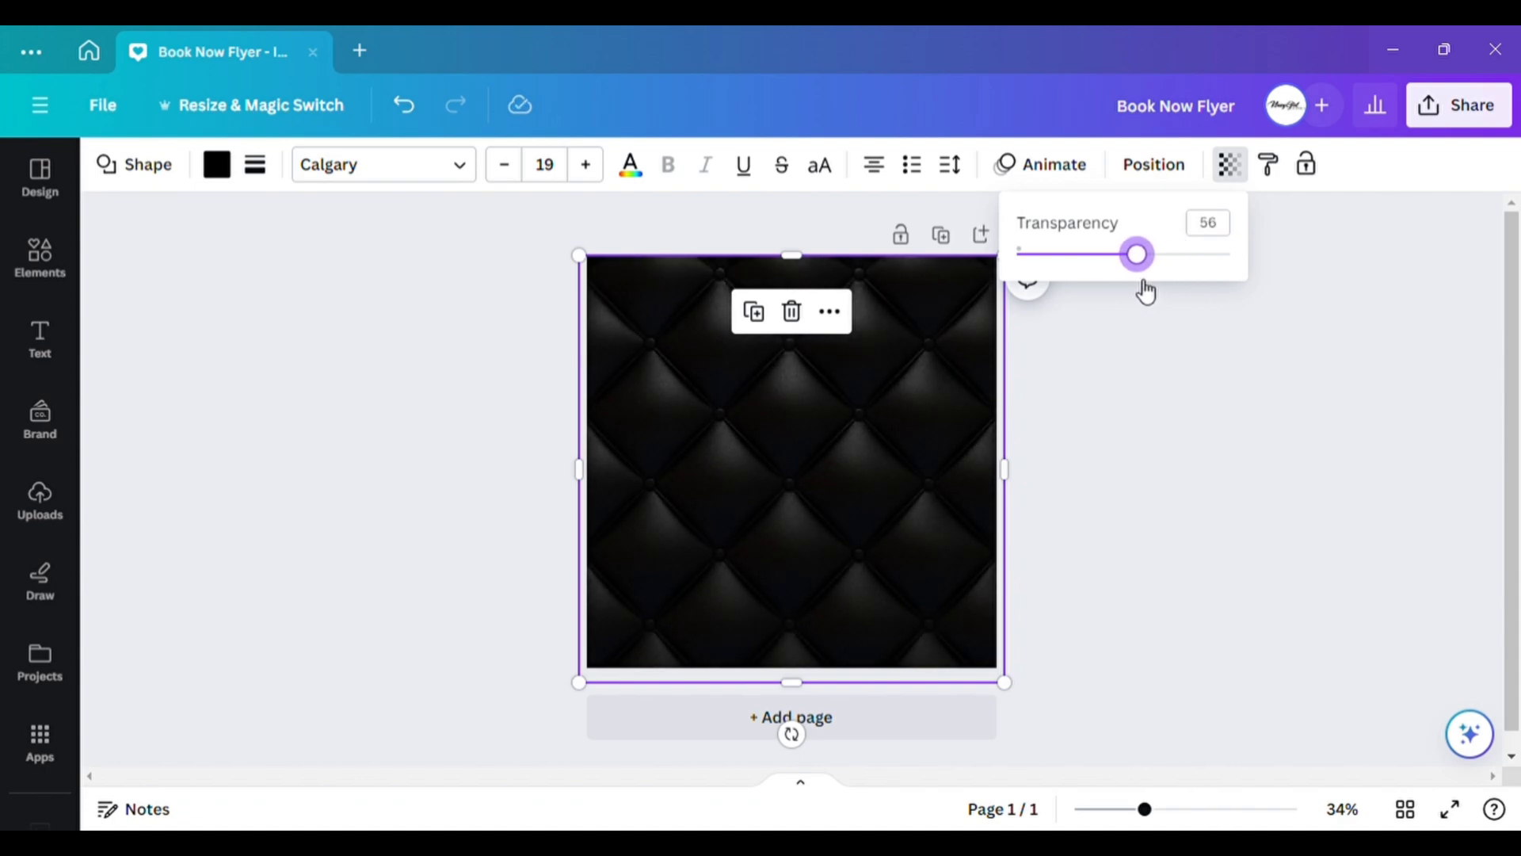
left_click(1133, 578)
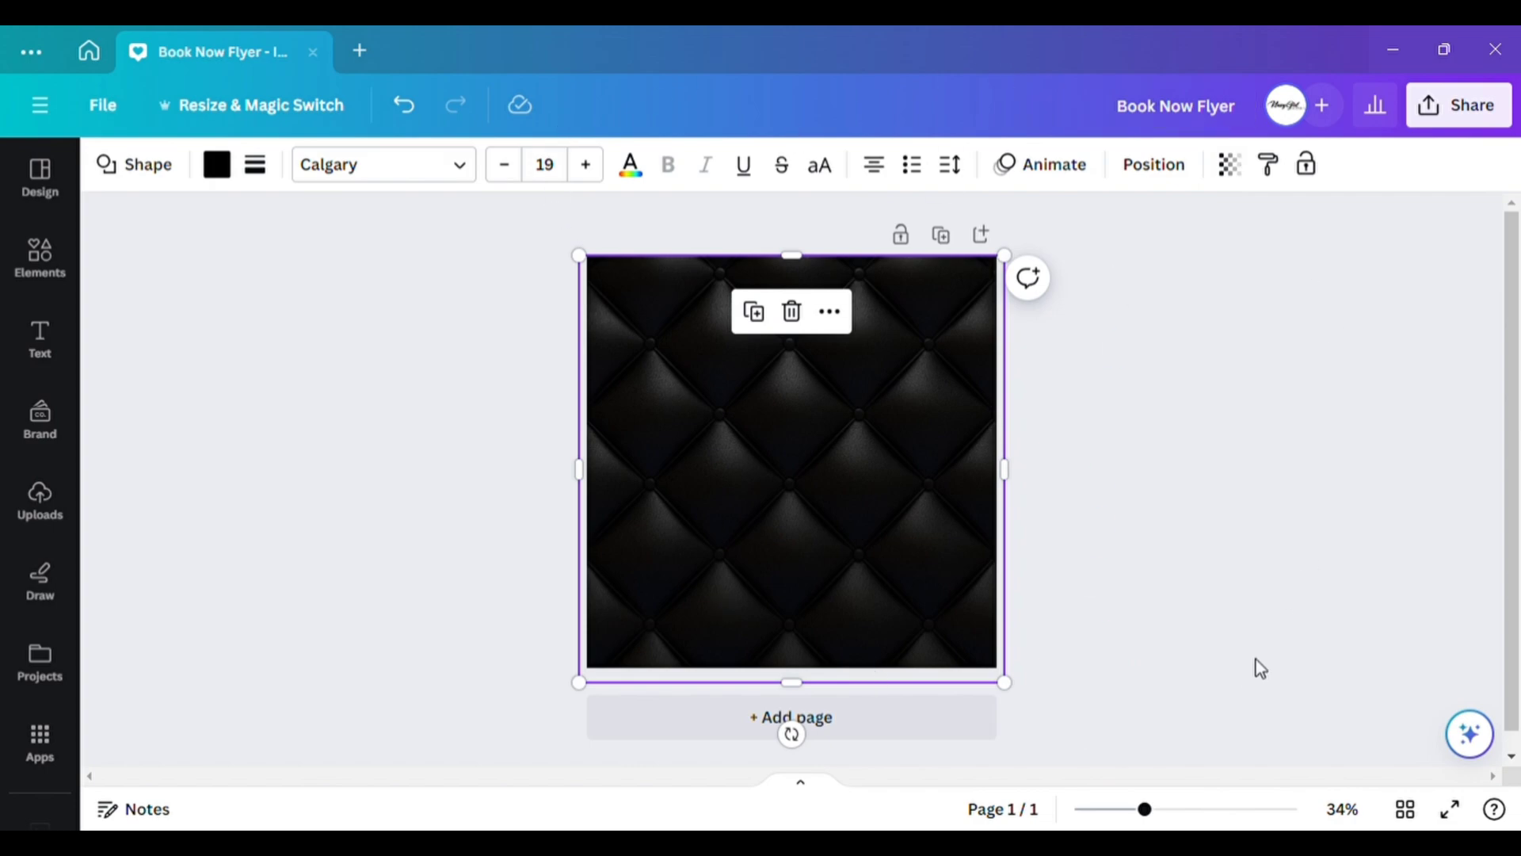
Delete the black overlay square and centre the leather image on the page.
left_click(792, 312)
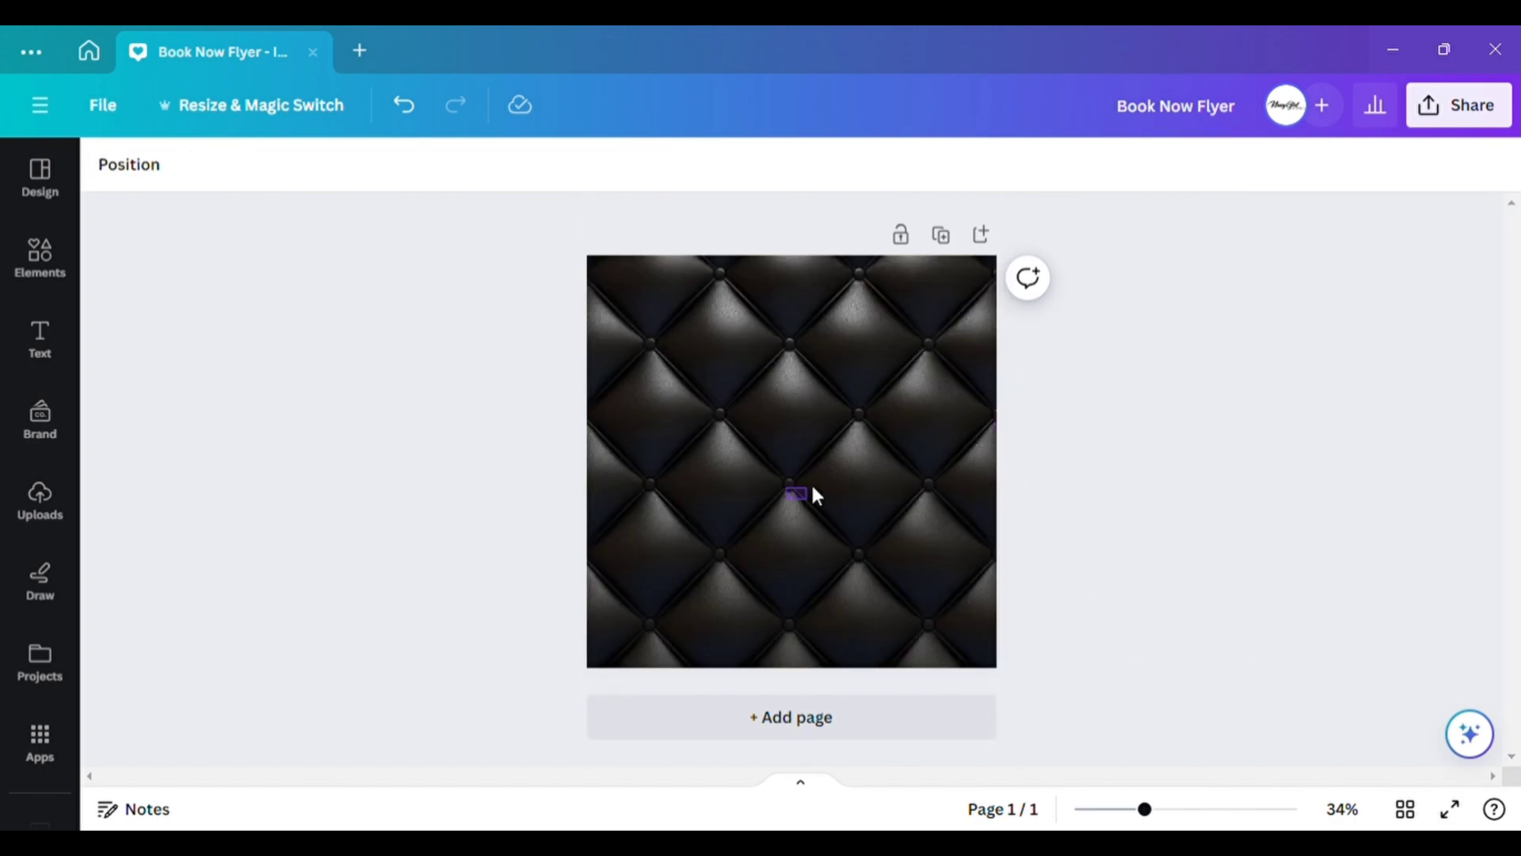
left_click(878, 459)
left_click_drag(879, 460, 816, 449)
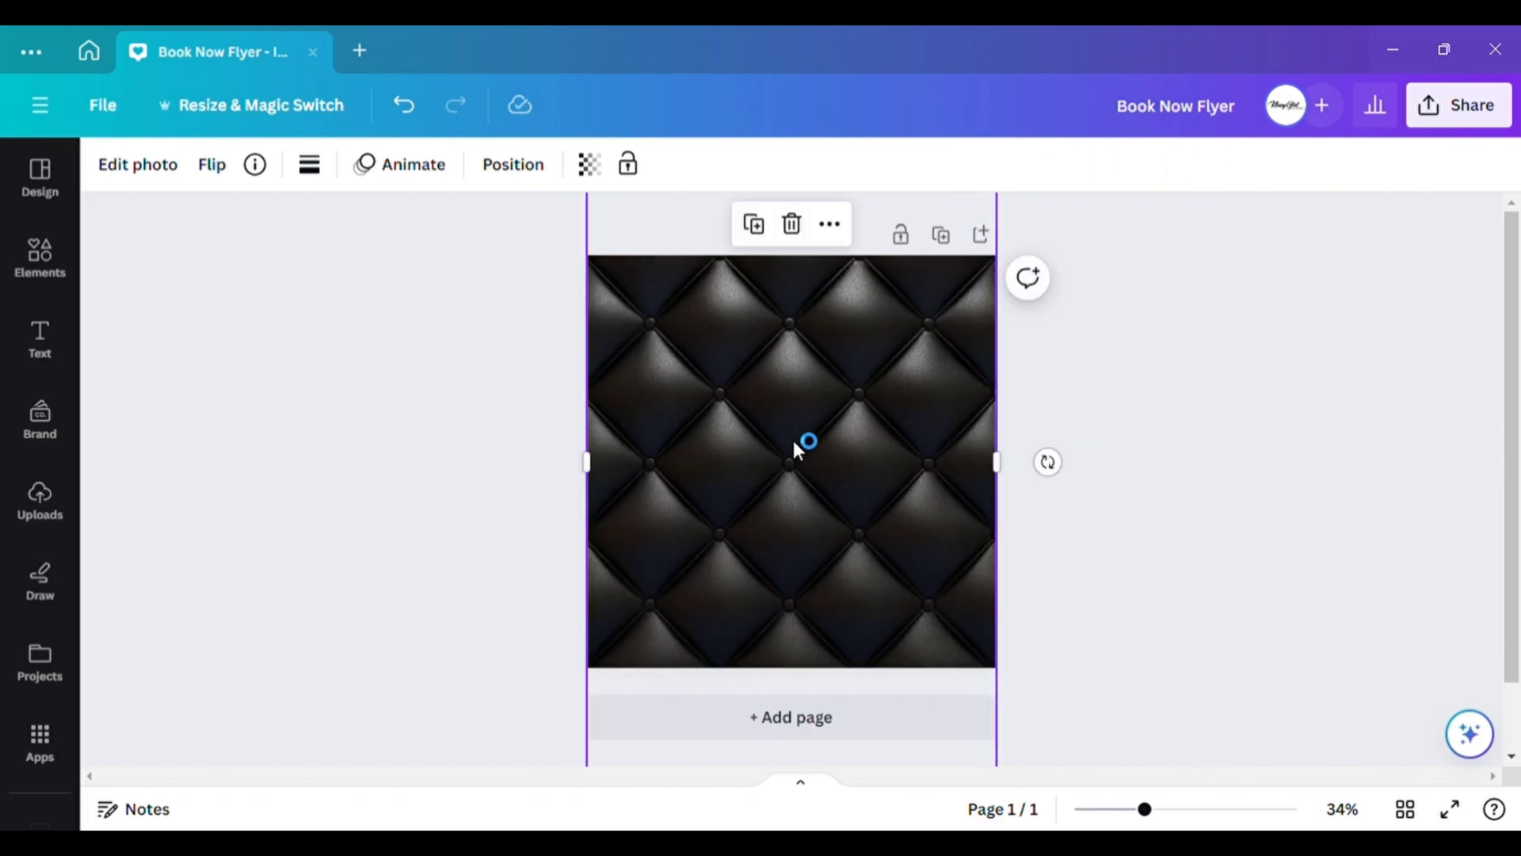
Reposition the leather image over the page and reduce its transparency to about 60 to darken it.
left_click(600, 178)
left_click_drag(594, 262, 553, 285)
left_click_drag(620, 454, 733, 391)
left_click_drag(767, 682, 748, 529)
left_click(589, 164)
left_click_drag(544, 262, 537, 265)
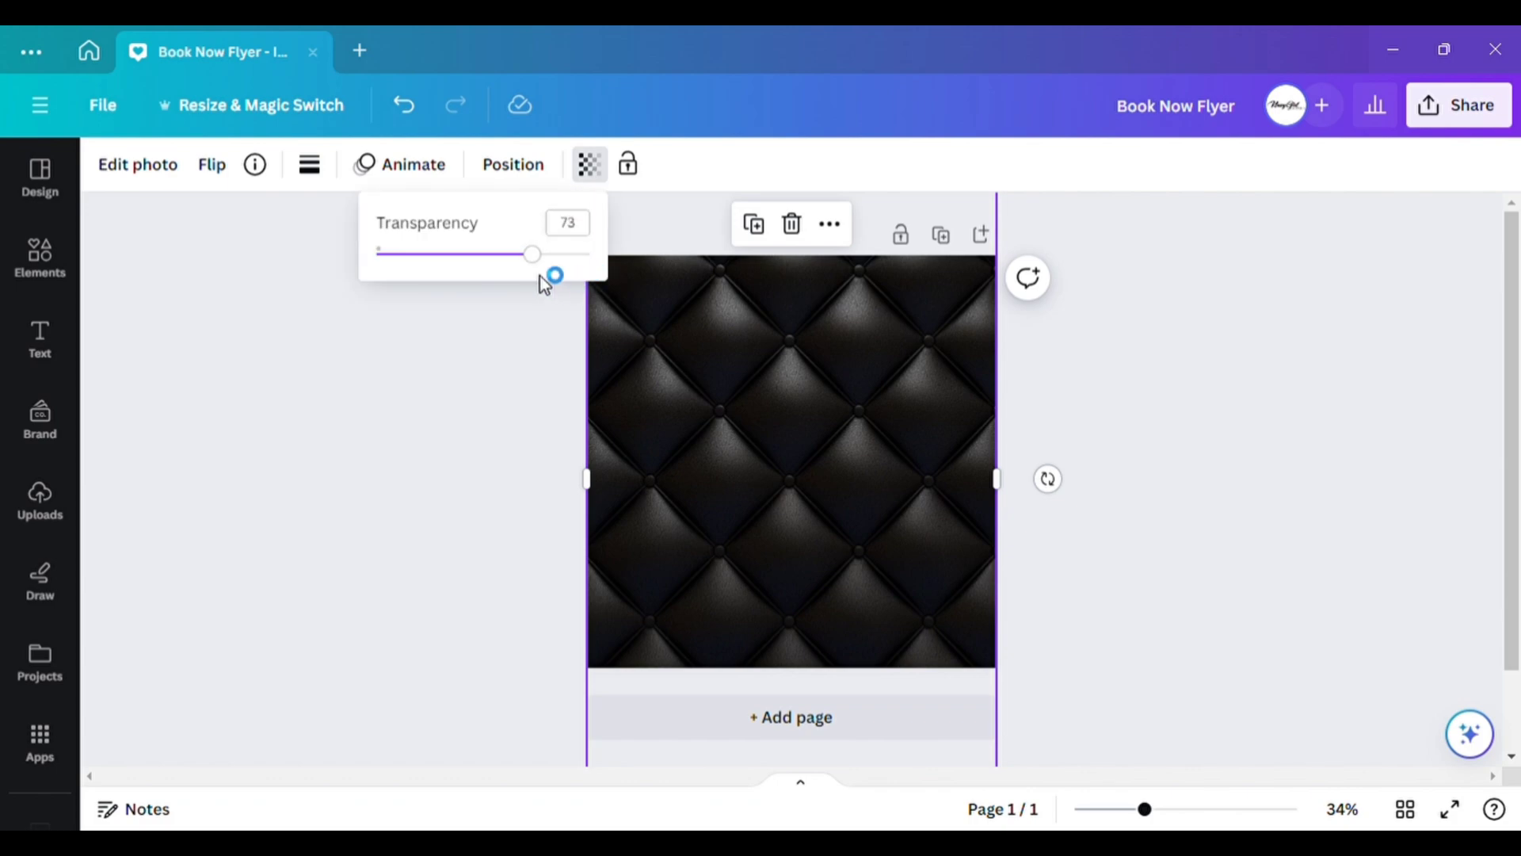
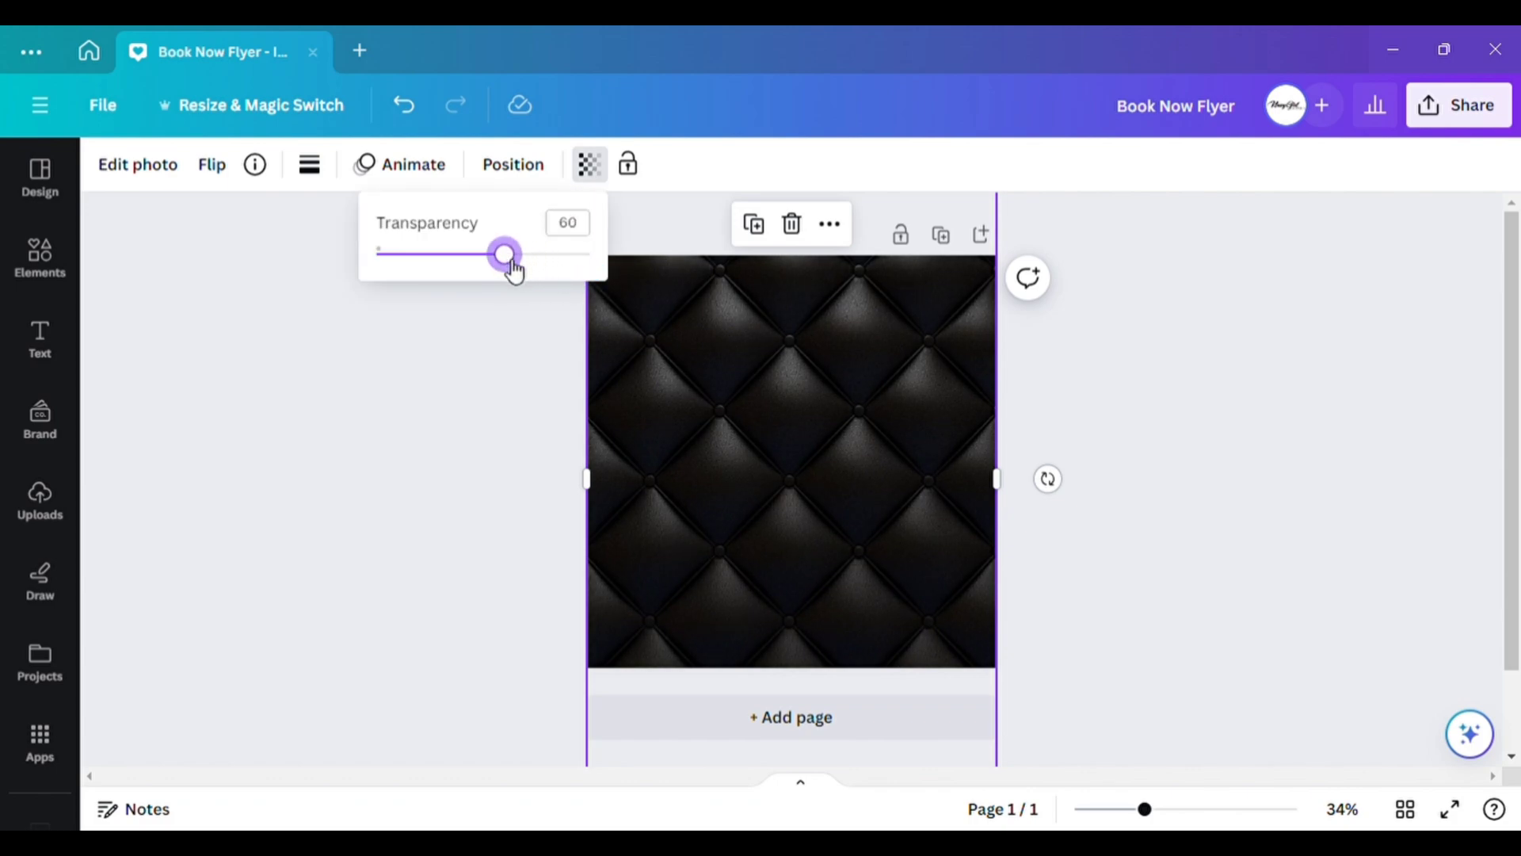
left_click(1030, 378)
left_click(1100, 392)
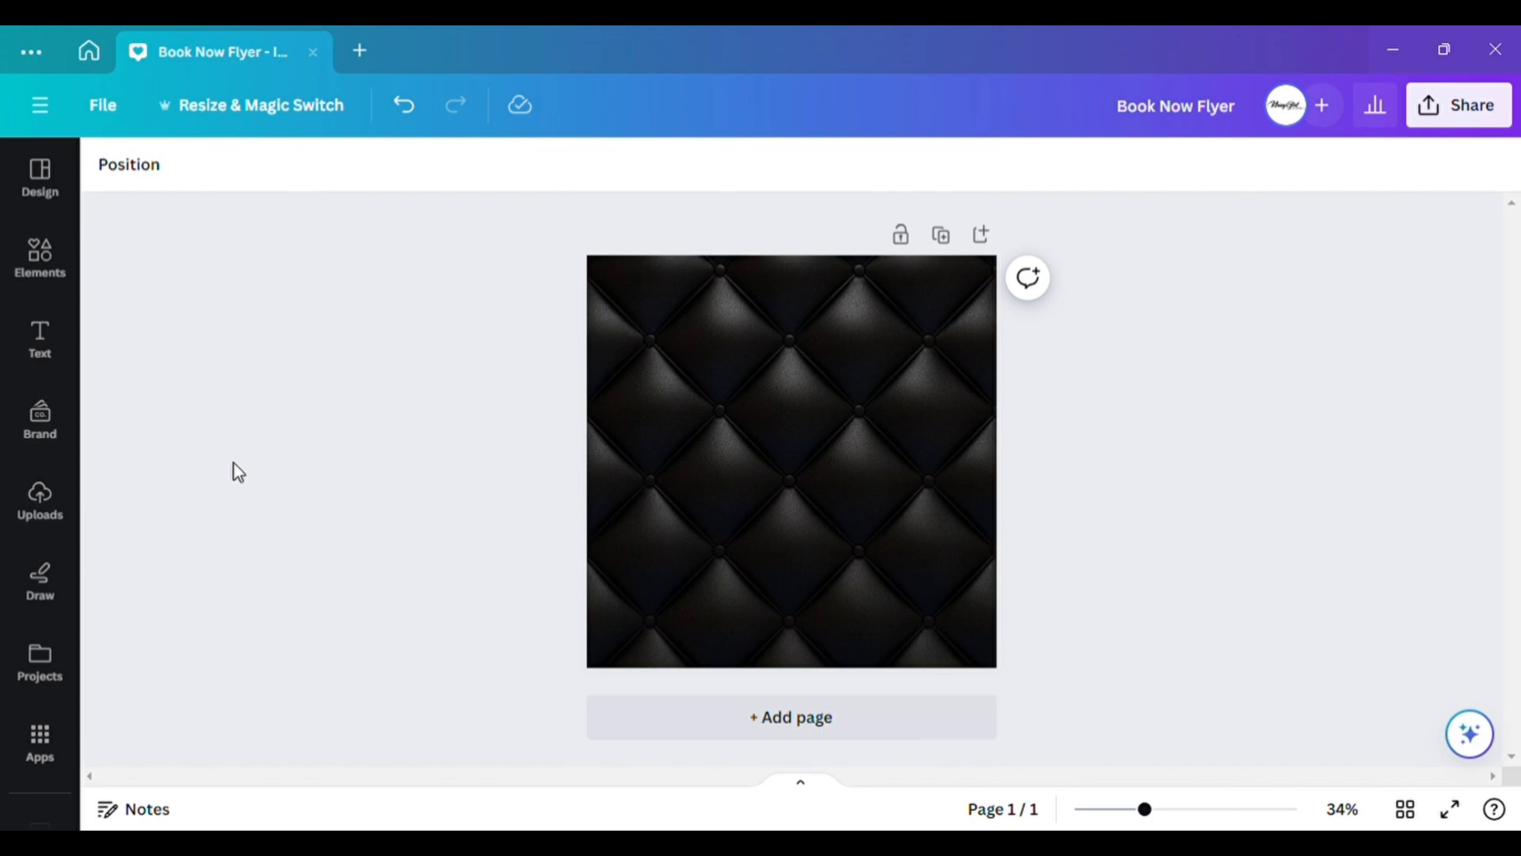
Search the elements for "Phone" and add the black smartphone frame photo with the see-through screen to the page.
left_click(52, 255)
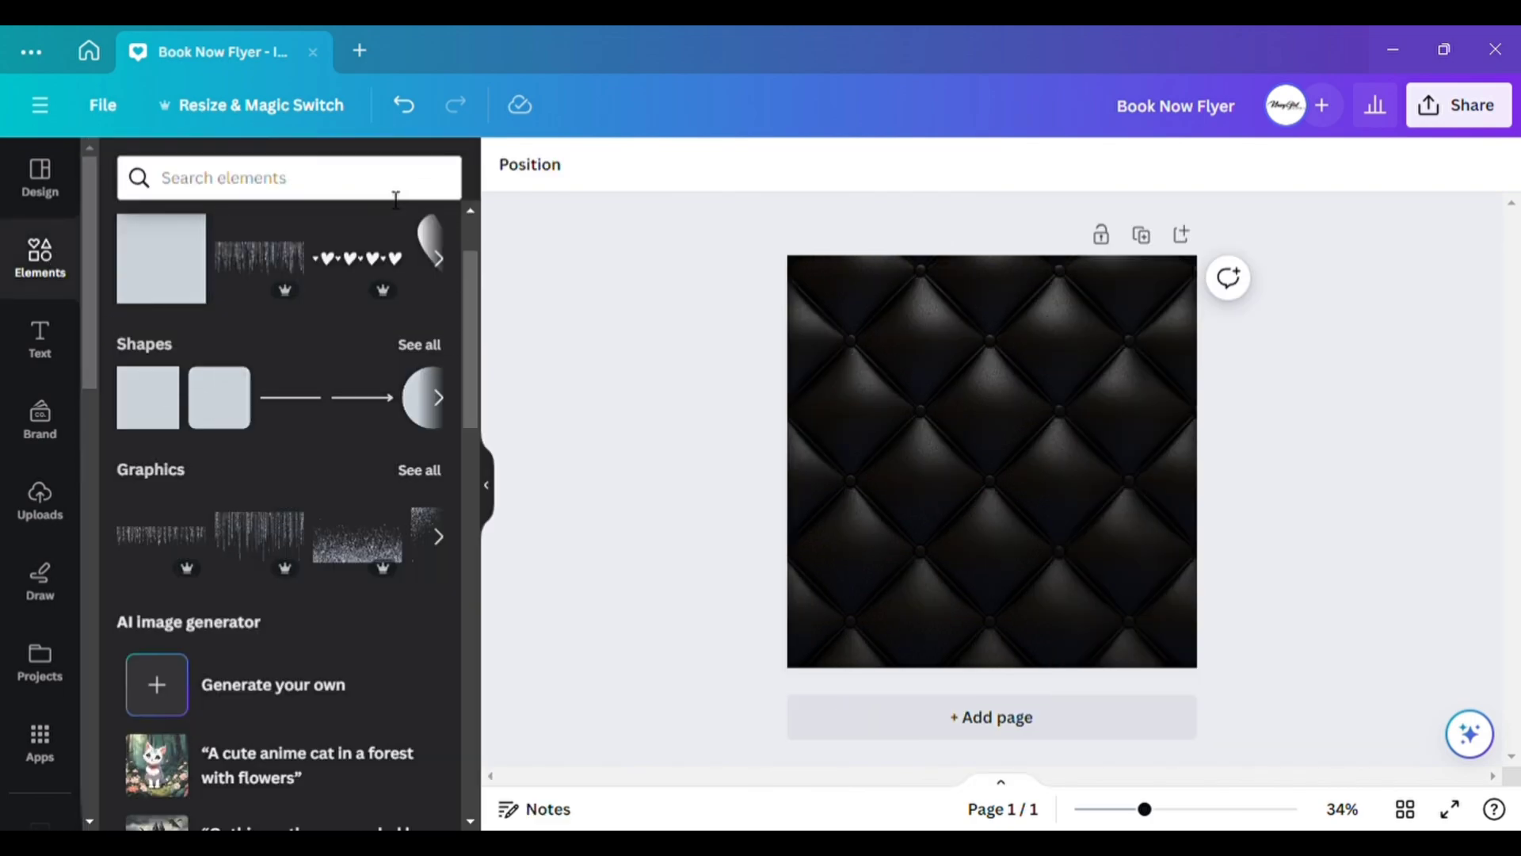
left_click(395, 199)
type("phone")
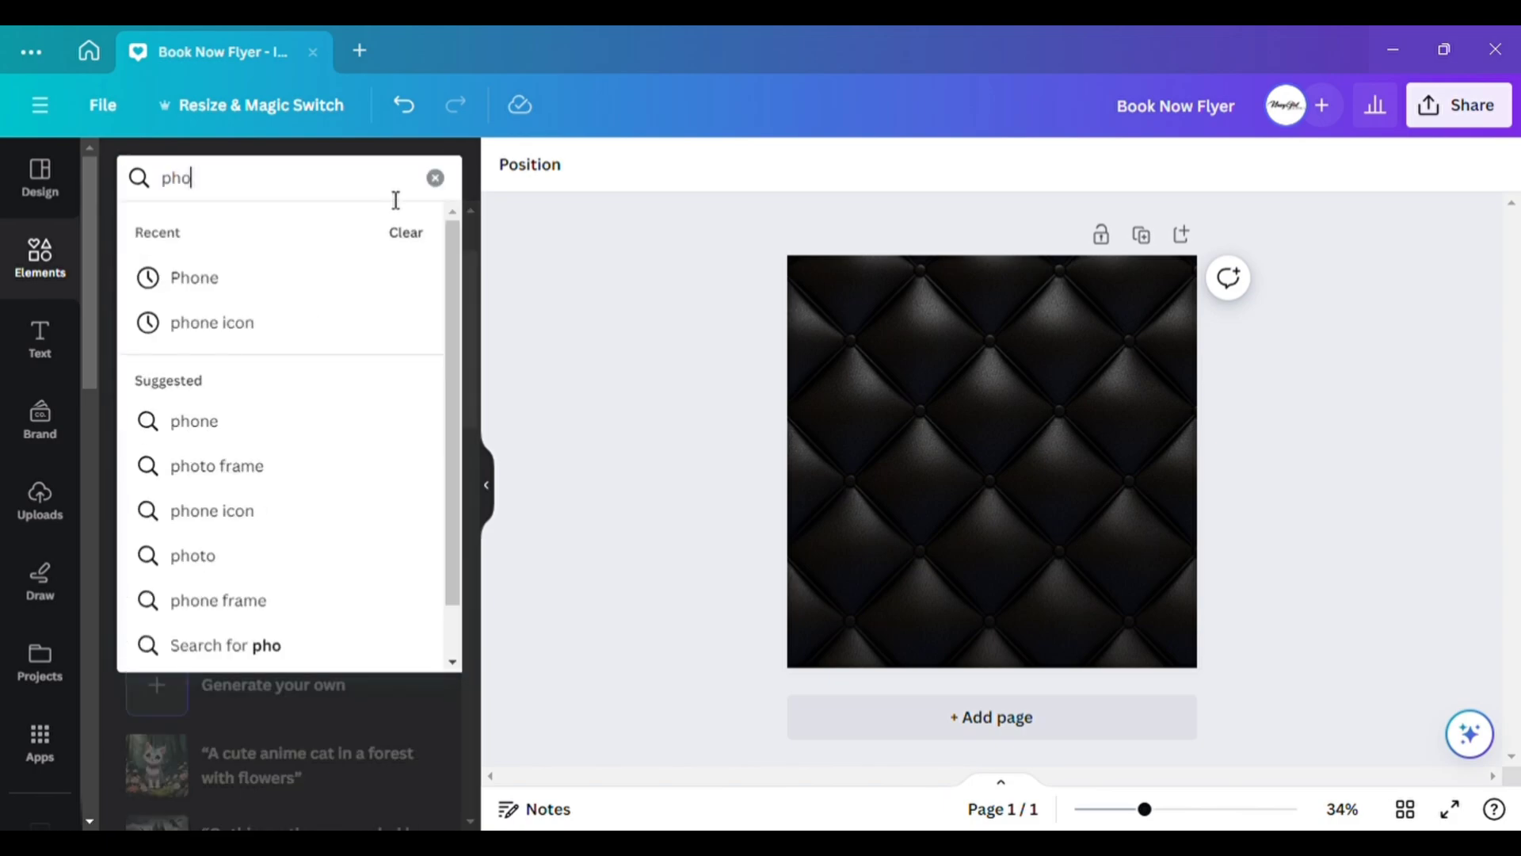
left_click(212, 278)
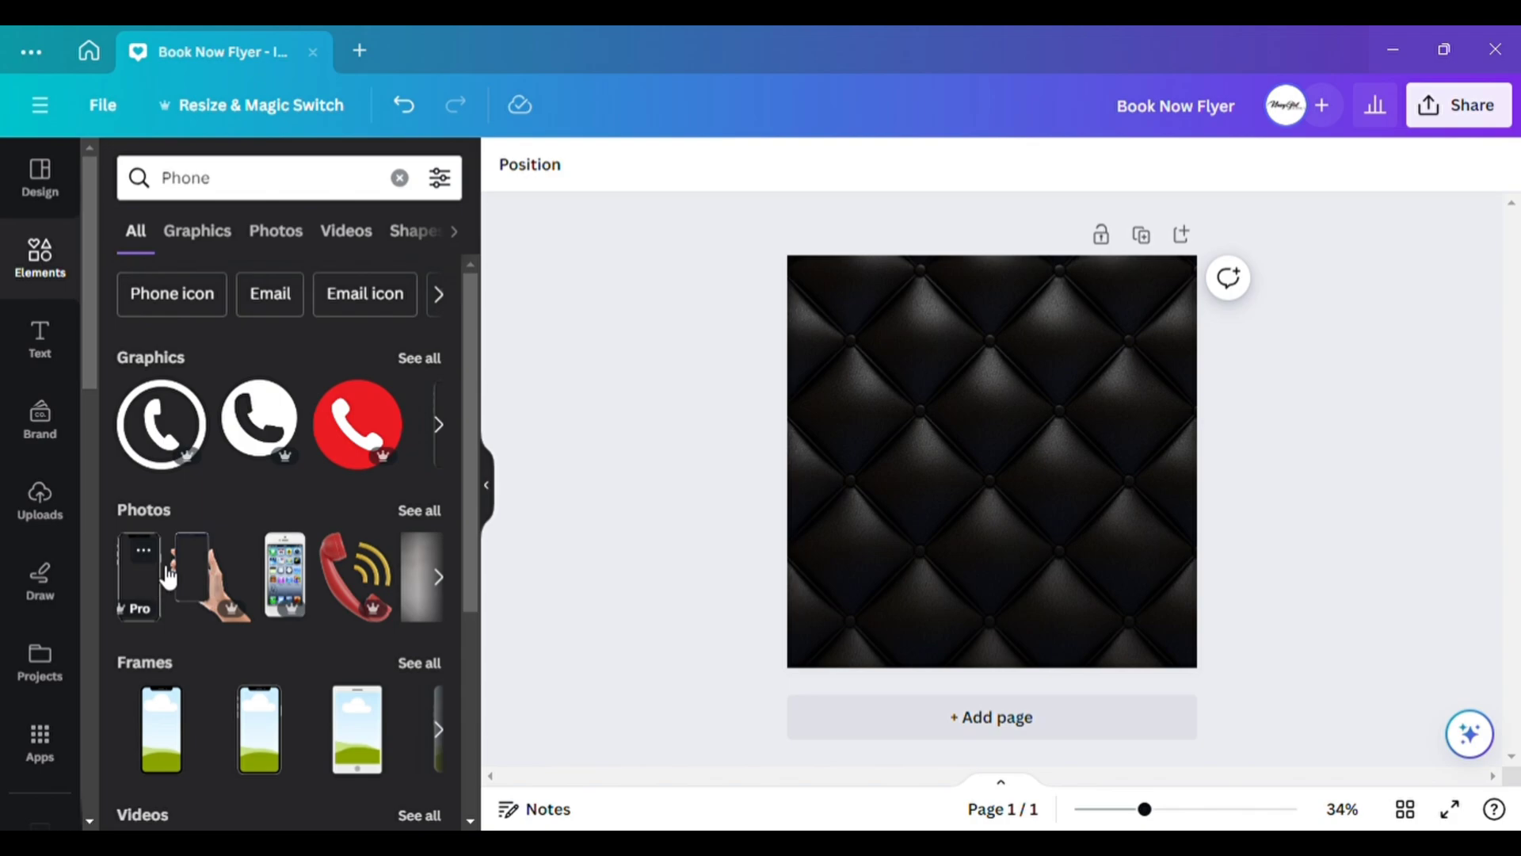
left_click(163, 574)
left_click(487, 485)
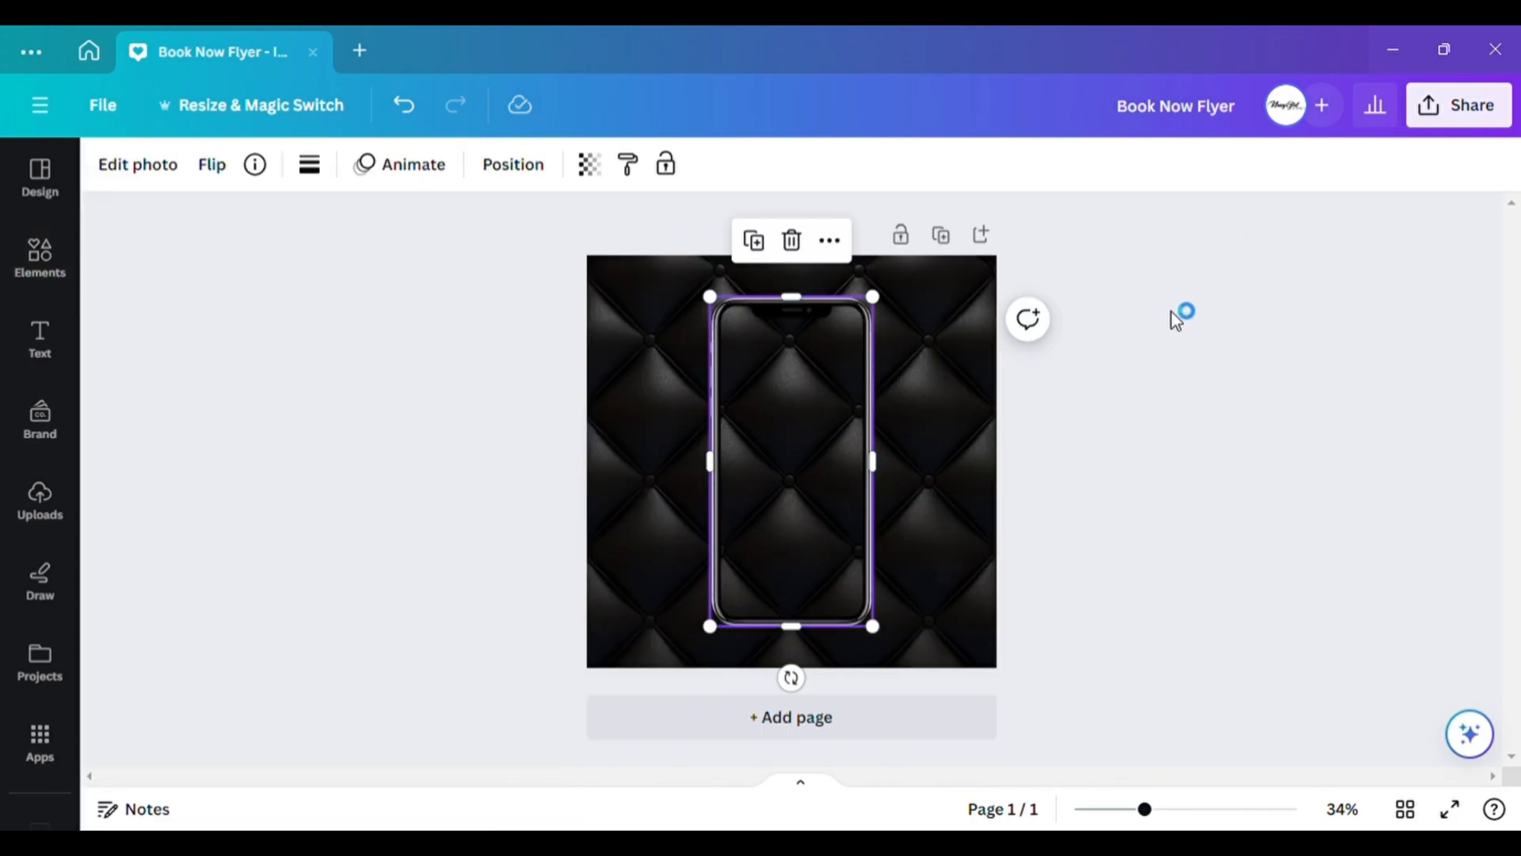
Move the phone frame to the left side of the page and enlarge it to nearly the full page height.
left_click_drag(828, 423, 717, 423)
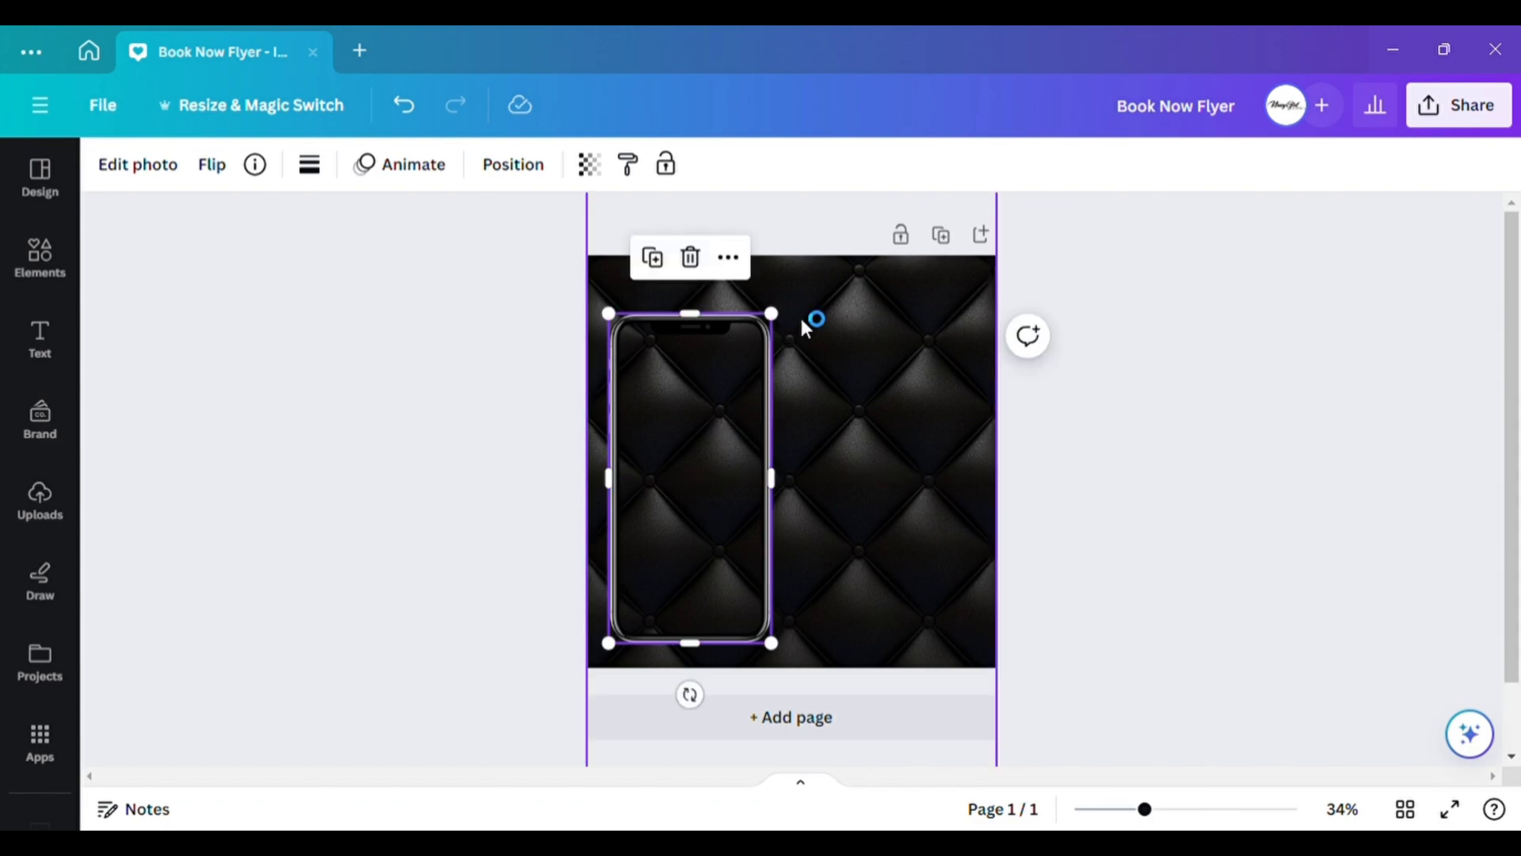
left_click_drag(775, 316, 791, 275)
left_click_drag(717, 460, 711, 457)
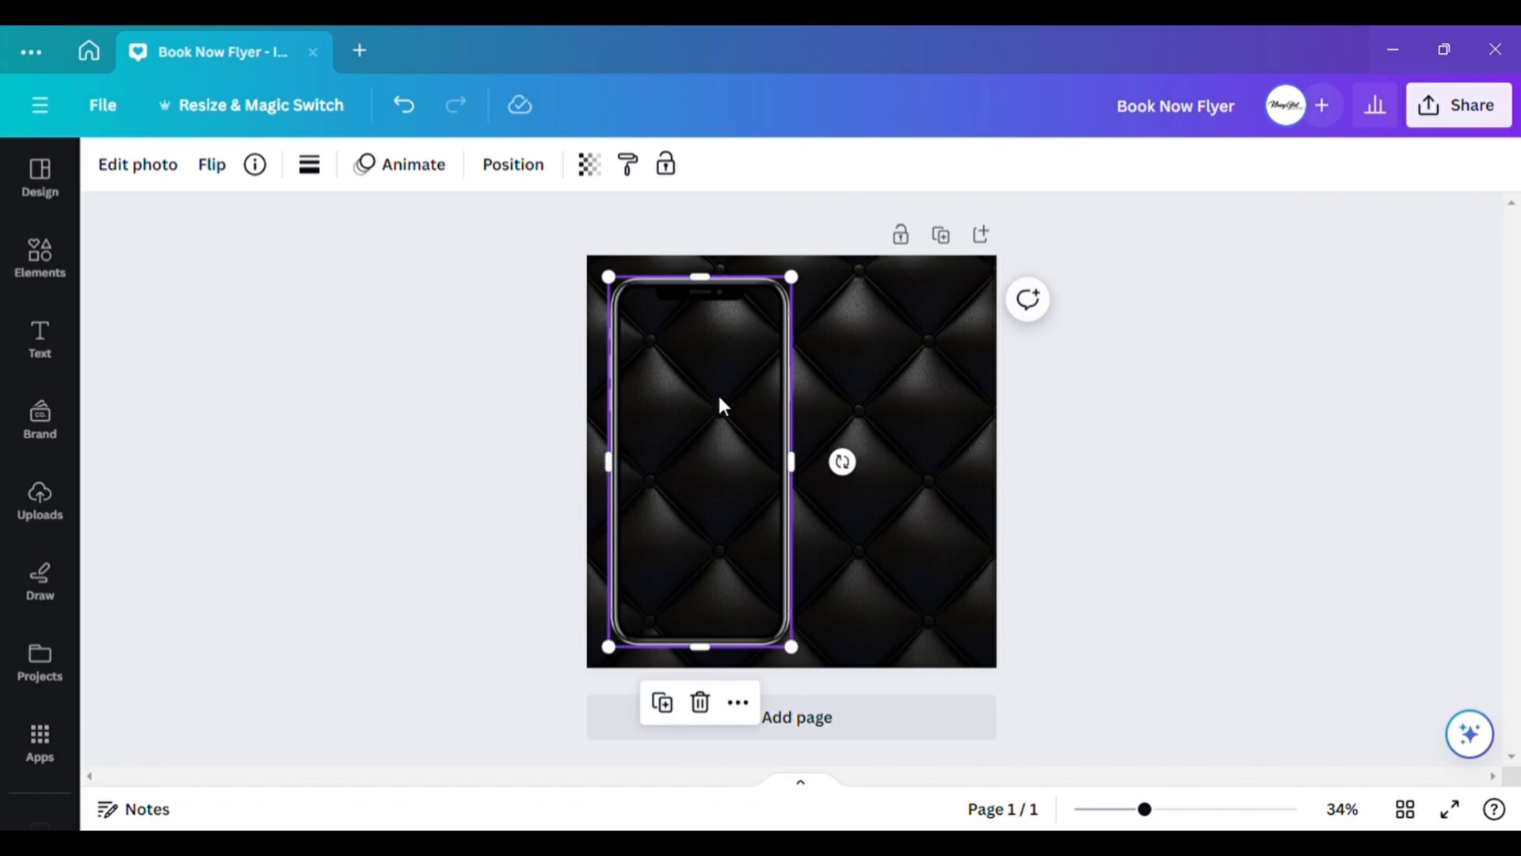
left_click(1247, 383)
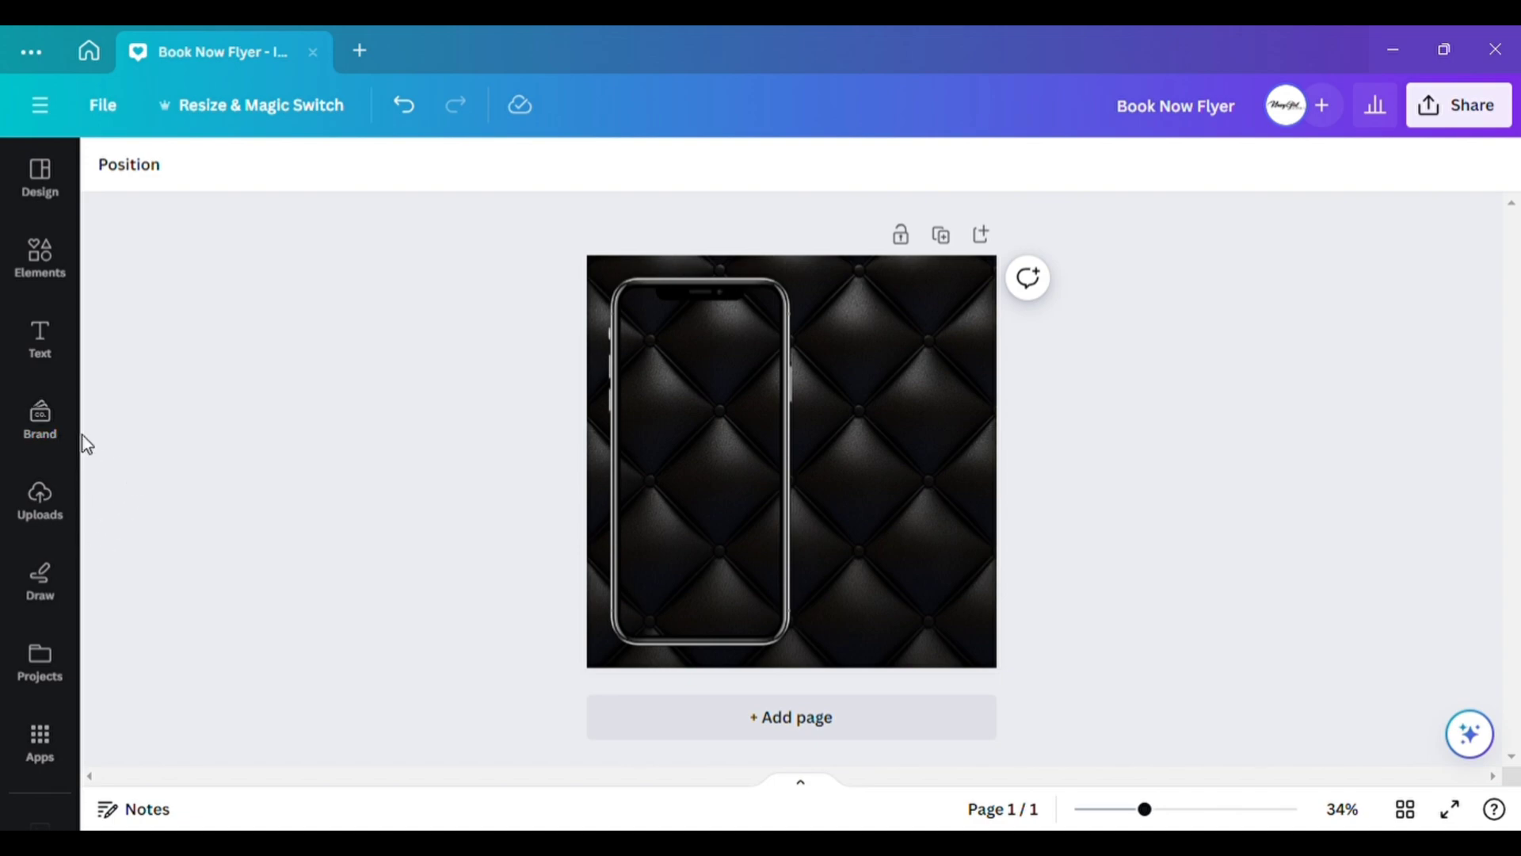
Add the pink nail photo to the page, then resize and crop it to cover the phone frame.
left_click_drag(51, 431, 696, 441)
mouse_move(802, 538)
left_mouse_down()
mouse_move(863, 663)
mouse_move(794, 545)
mouse_move(835, 545)
mouse_move(821, 536)
left_mouse_up()
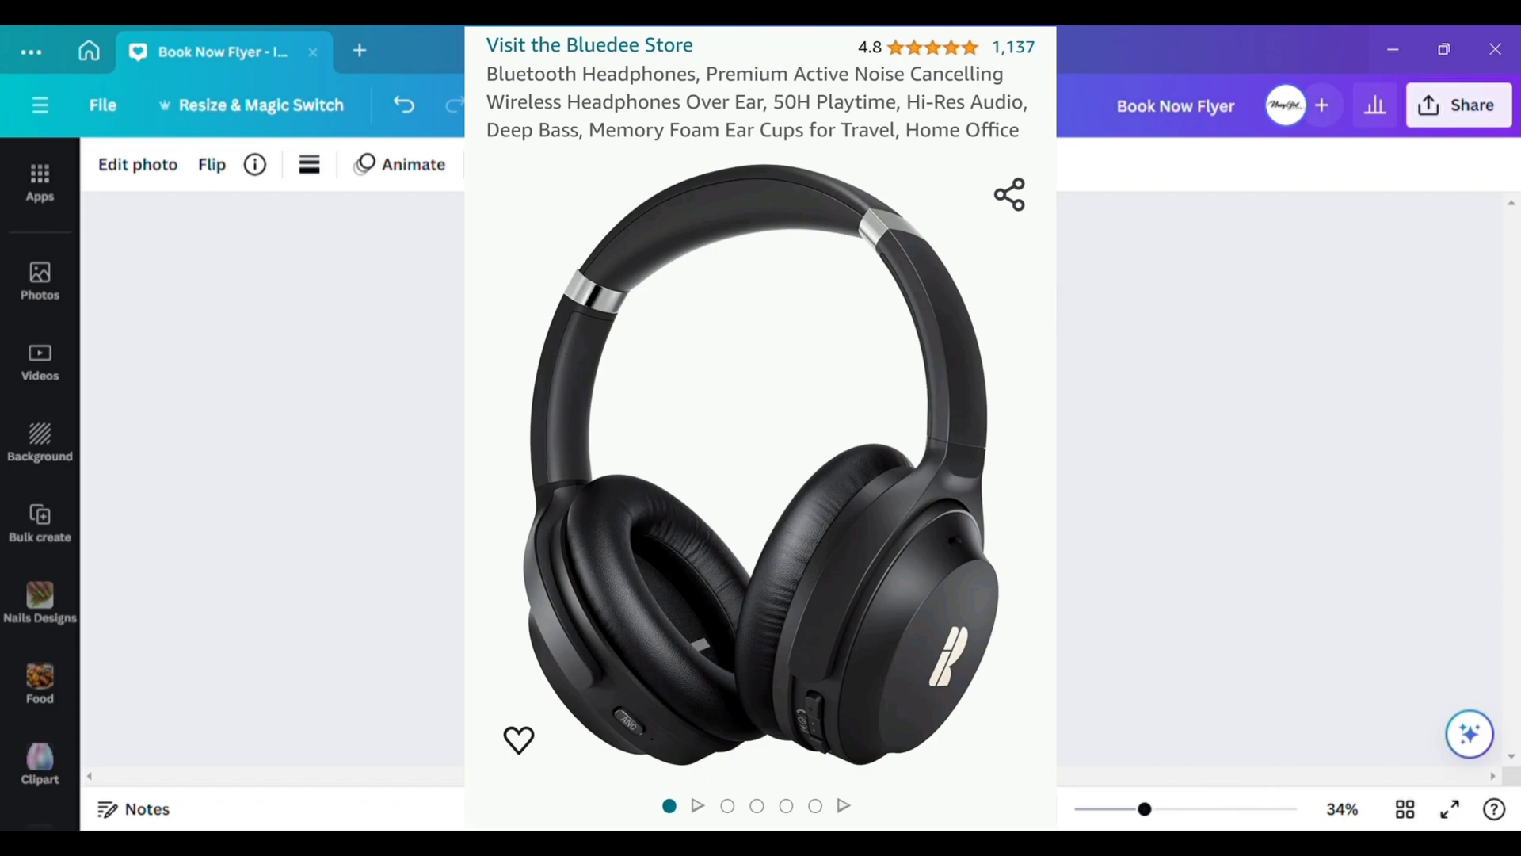
left_click_drag(816, 459, 791, 458)
left_click_drag(576, 467, 620, 474)
mouse_move(716, 279)
left_mouse_down()
mouse_move(722, 315)
mouse_move(721, 284)
left_mouse_up()
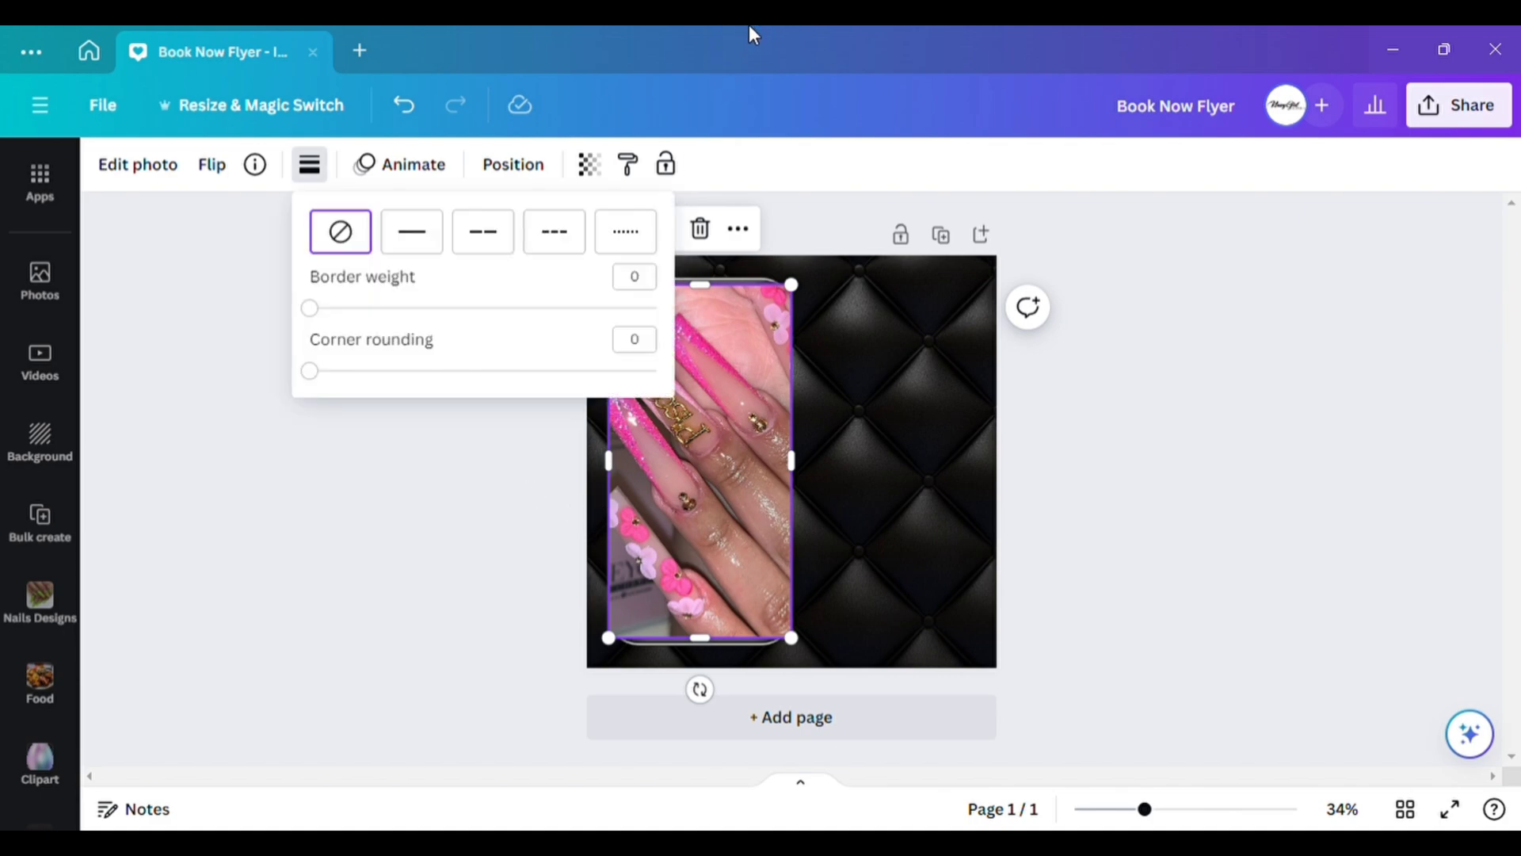
Set the nail photo's corner rounding to 64 so its corners match the phone frame.
left_click(311, 308)
left_click_drag(310, 372, 139, 407)
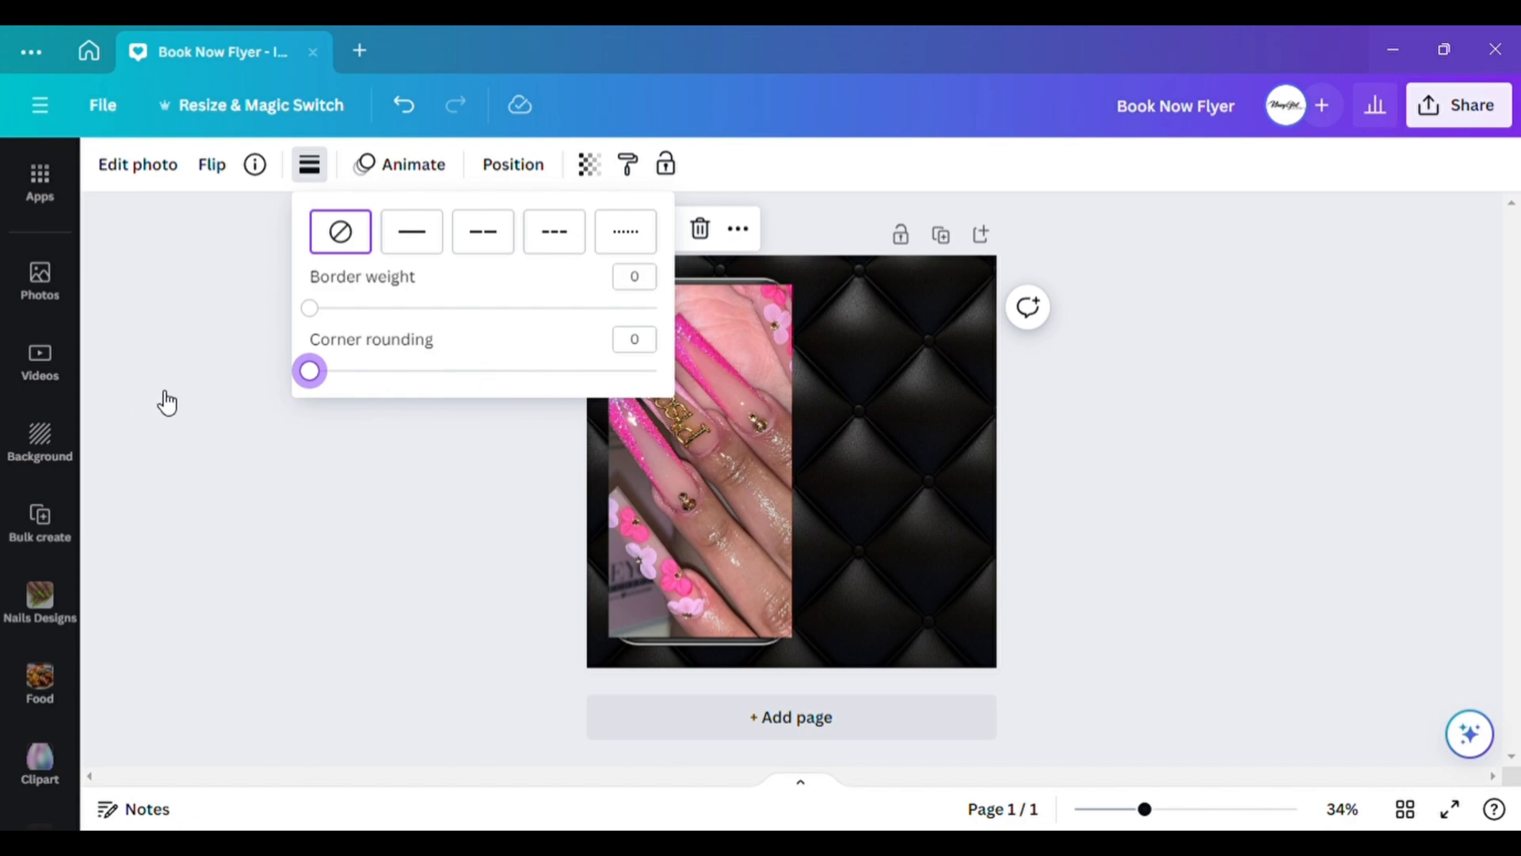
left_click_drag(349, 396, 544, 396)
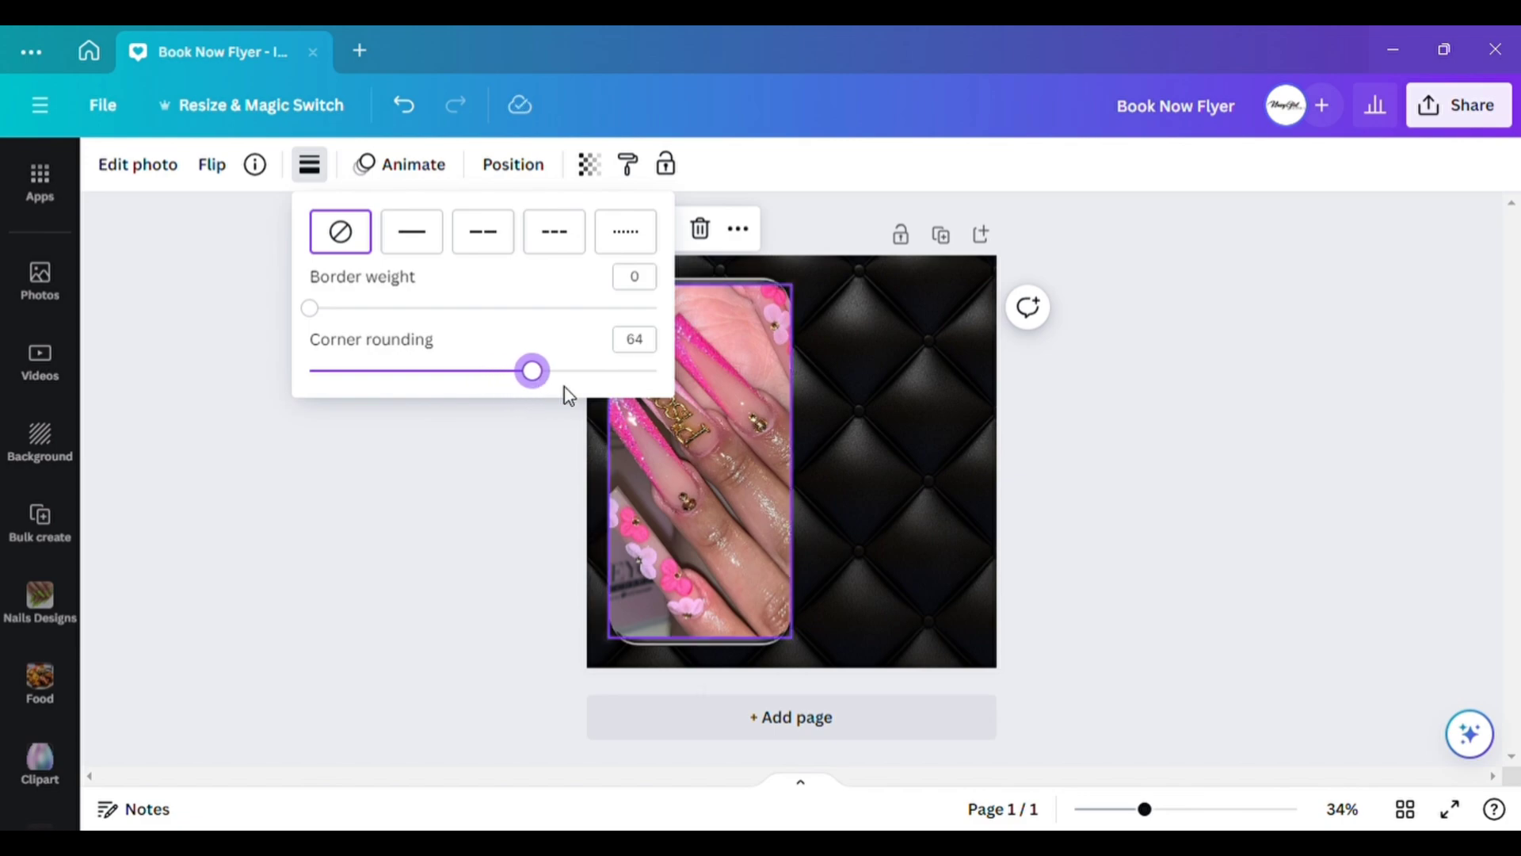
left_click(697, 586)
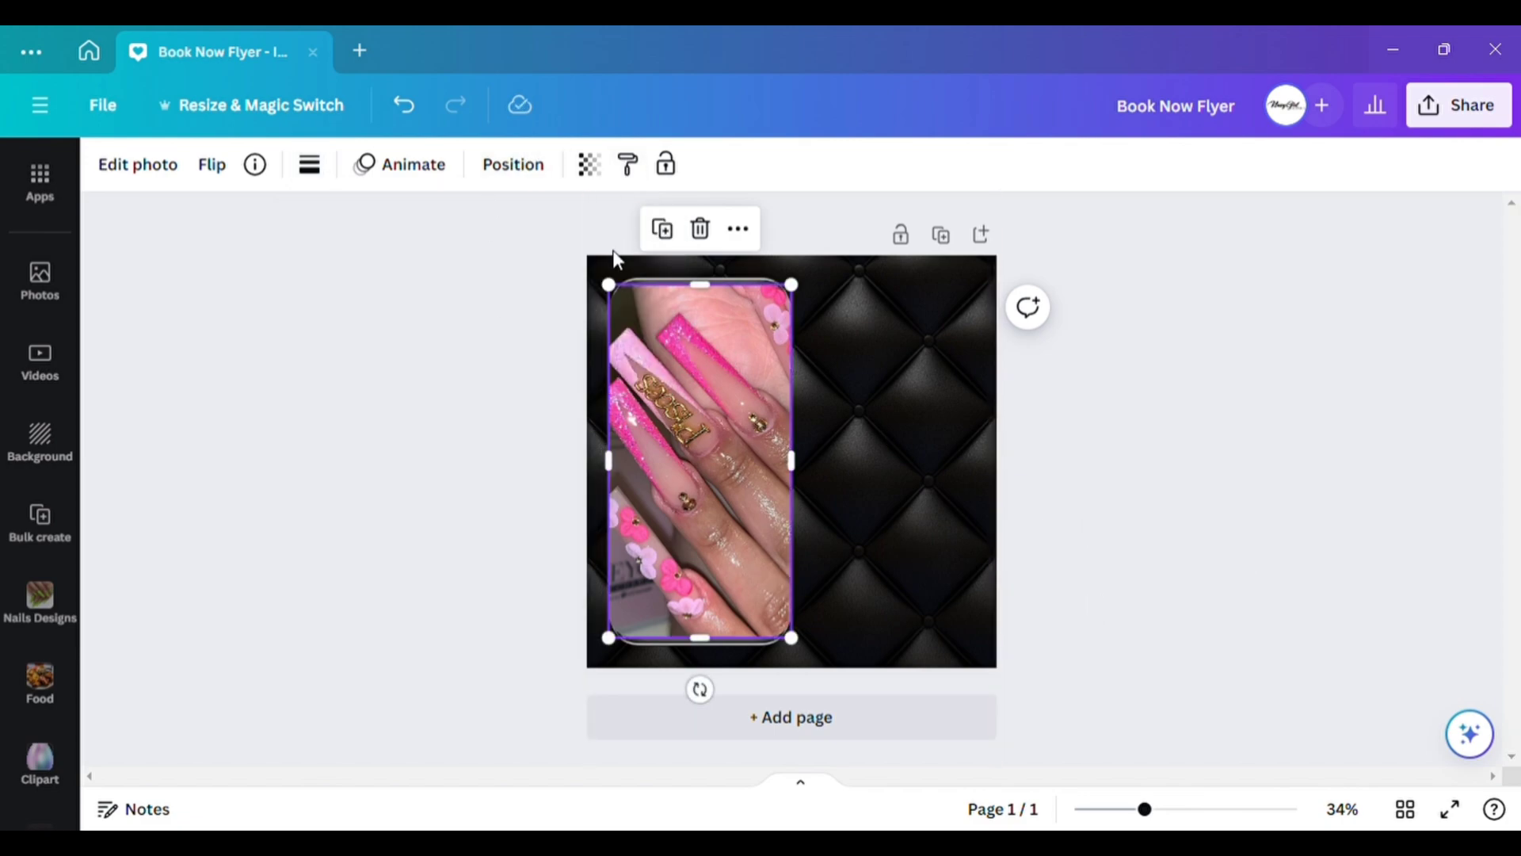
Send the nail photo one layer backward, behind the phone frame, keeping it aligned with the frame.
left_click(513, 168)
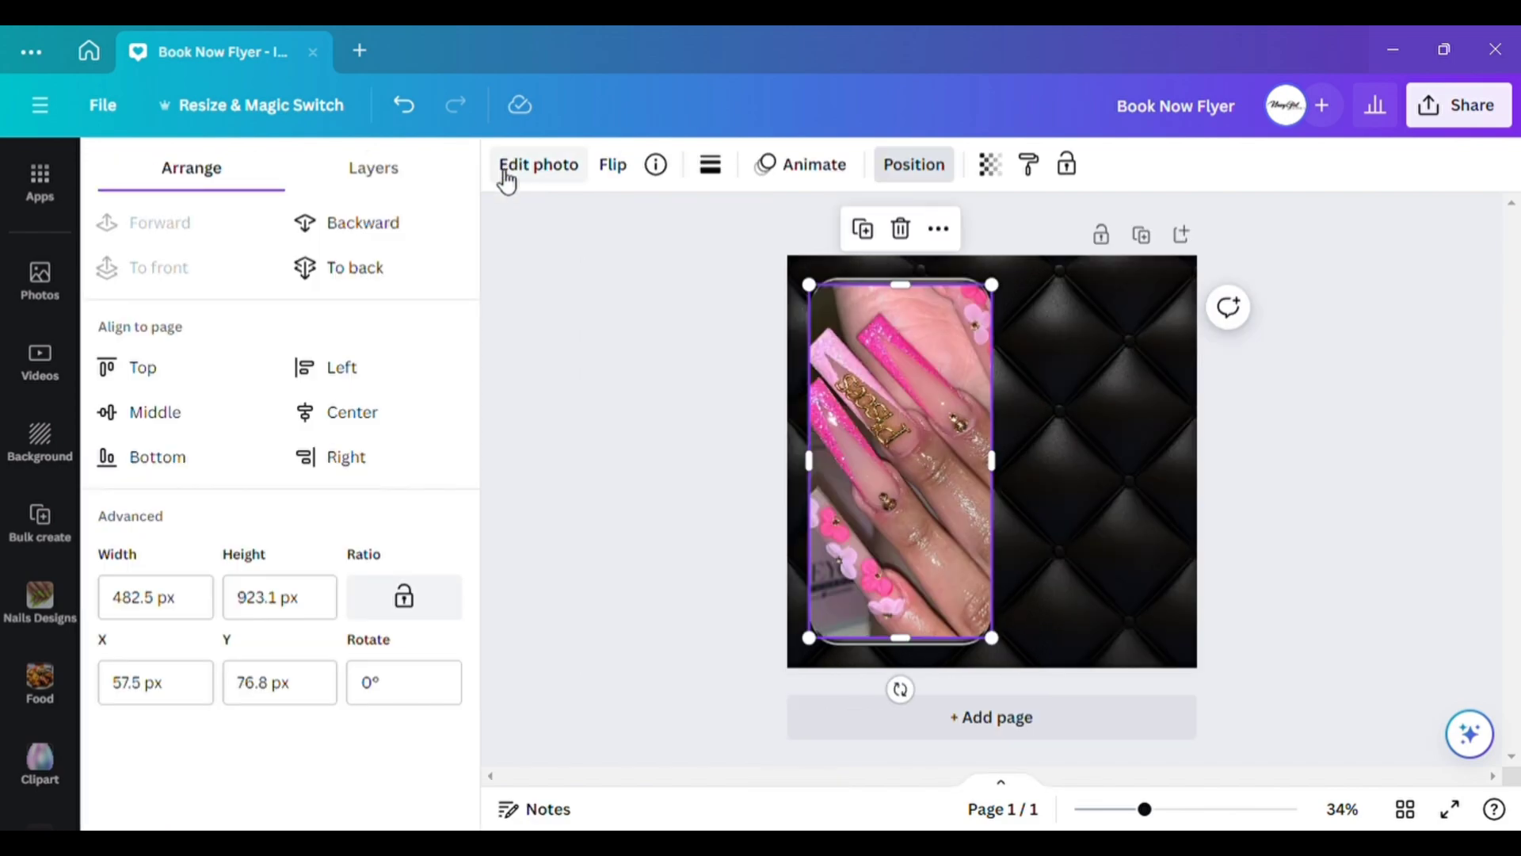
left_click(363, 224)
key("Escape")
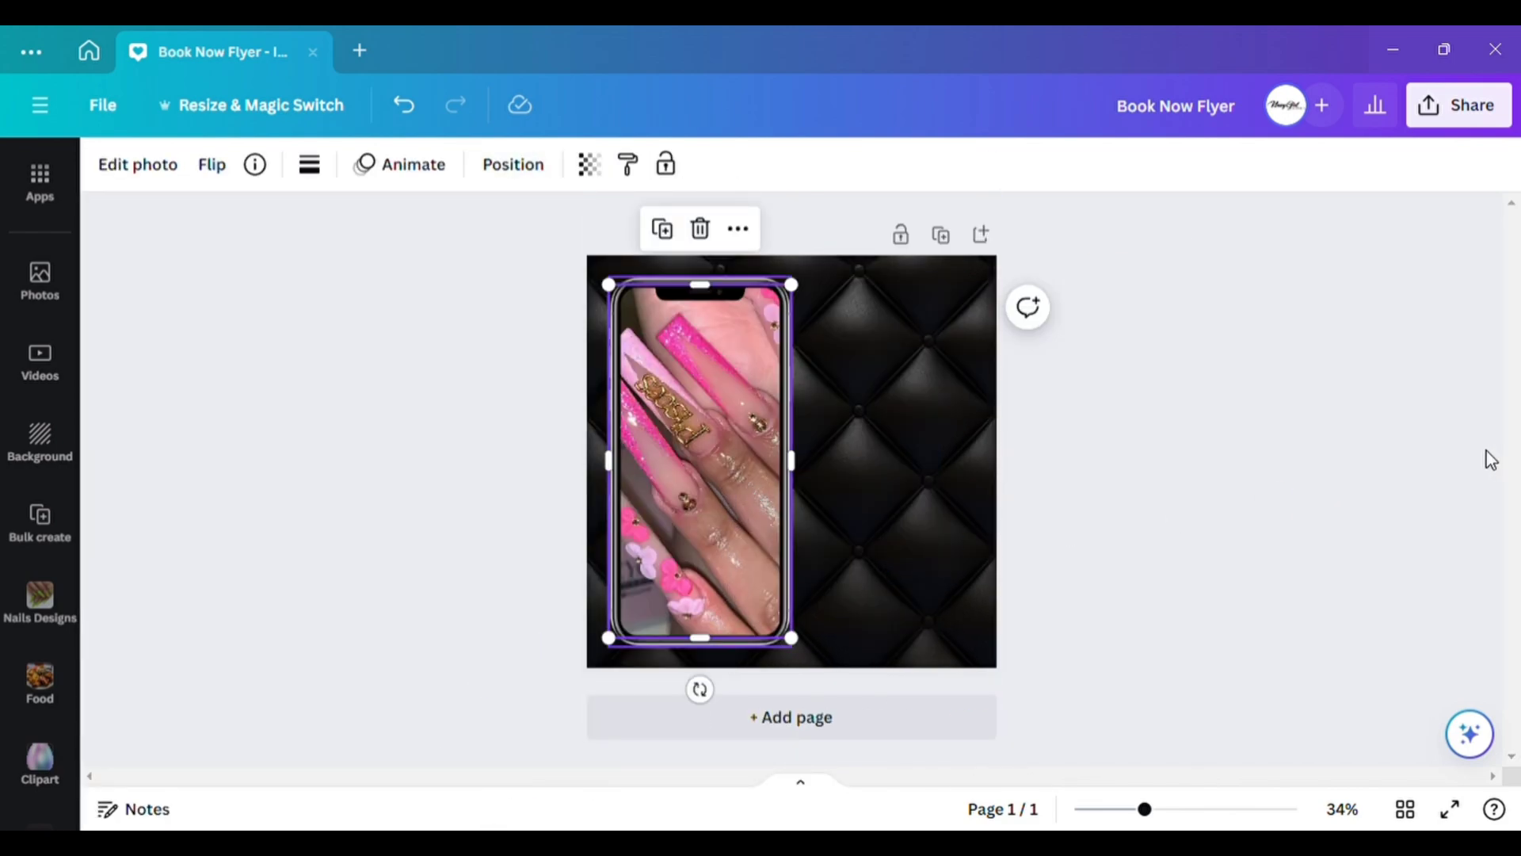
left_click_drag(696, 494, 794, 469)
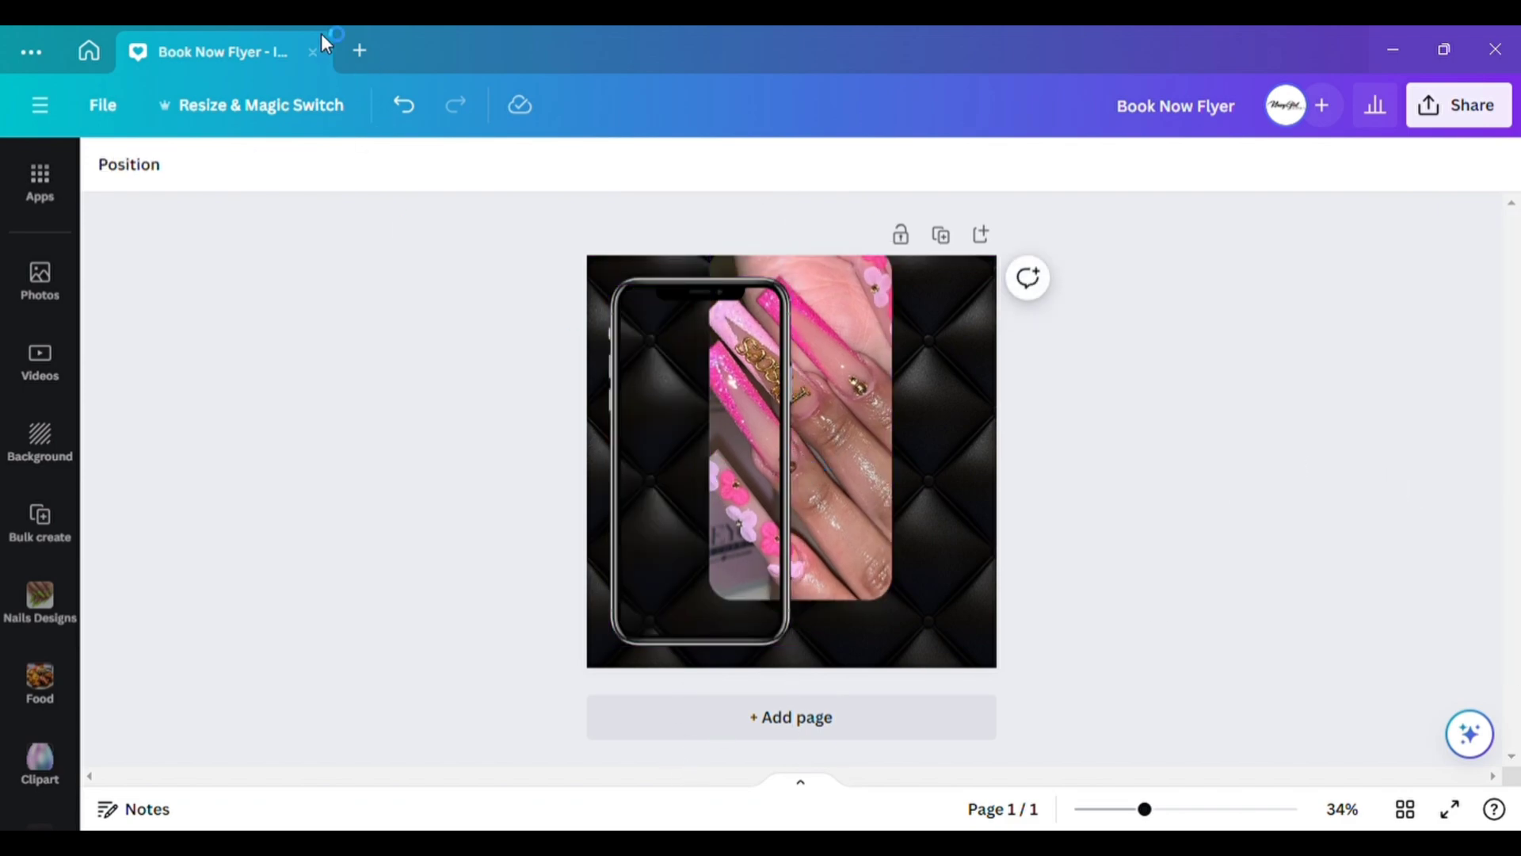
left_click(404, 104)
Move the phone frame aside and shift the nail photo slightly to the right within its crop.
left_click_drag(631, 516, 753, 507)
left_click(626, 488)
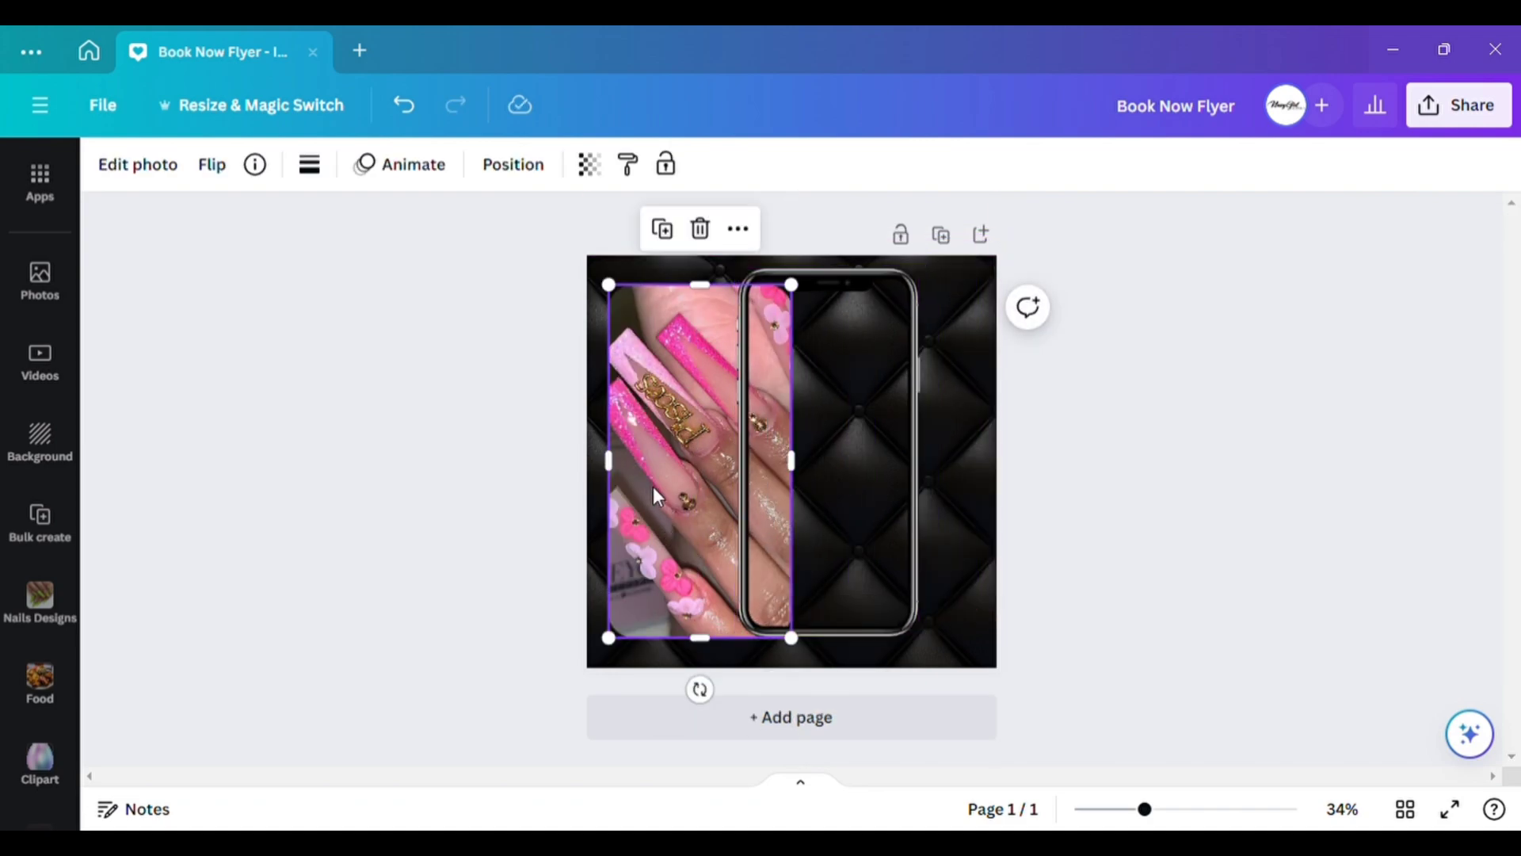
double_click(653, 487)
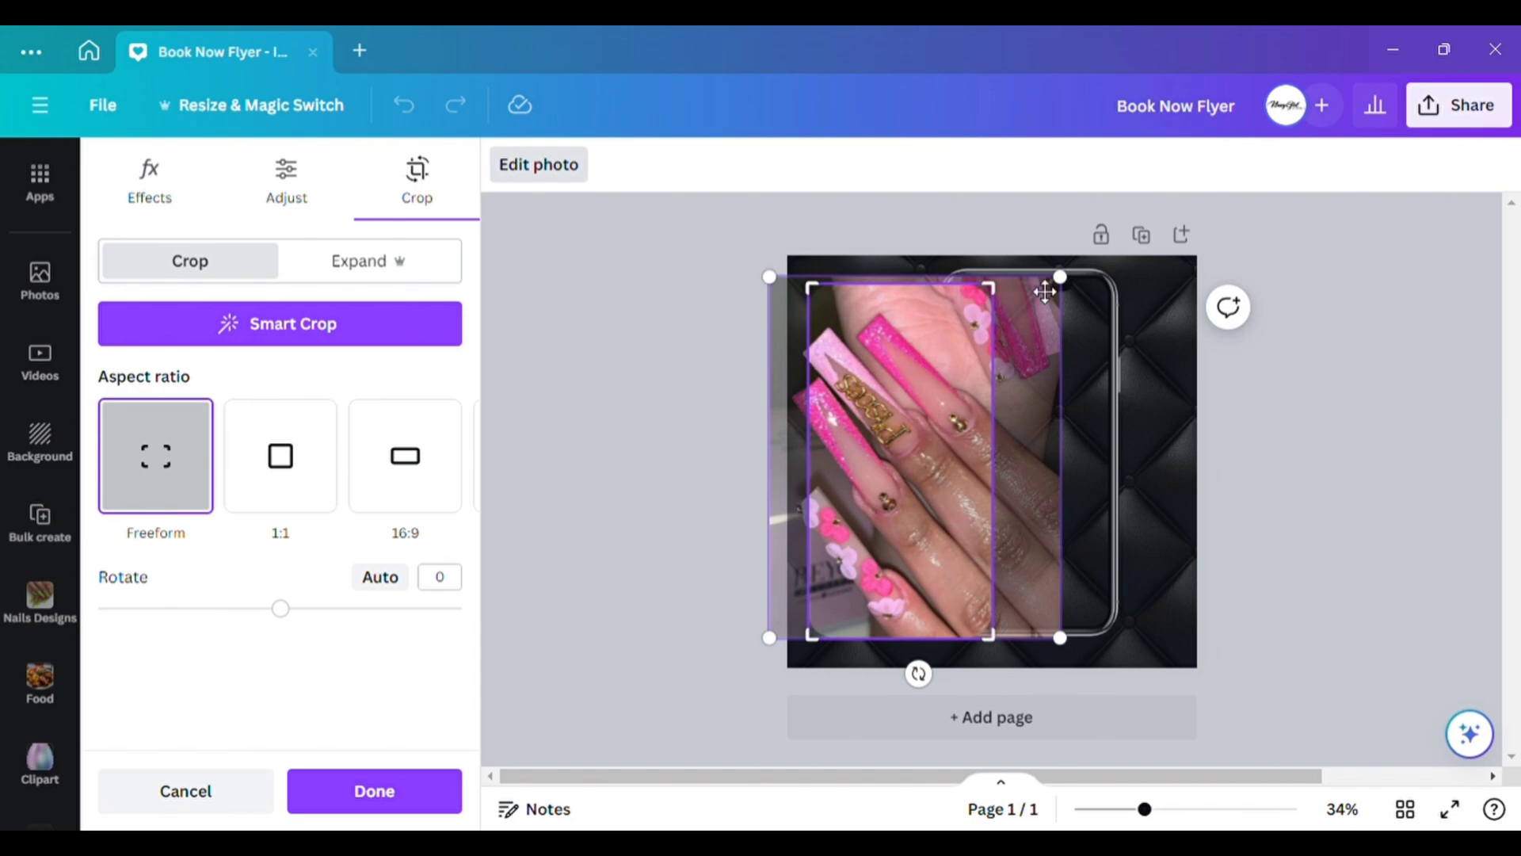
left_click_drag(945, 522, 980, 515)
left_click_drag(1089, 290, 1078, 295)
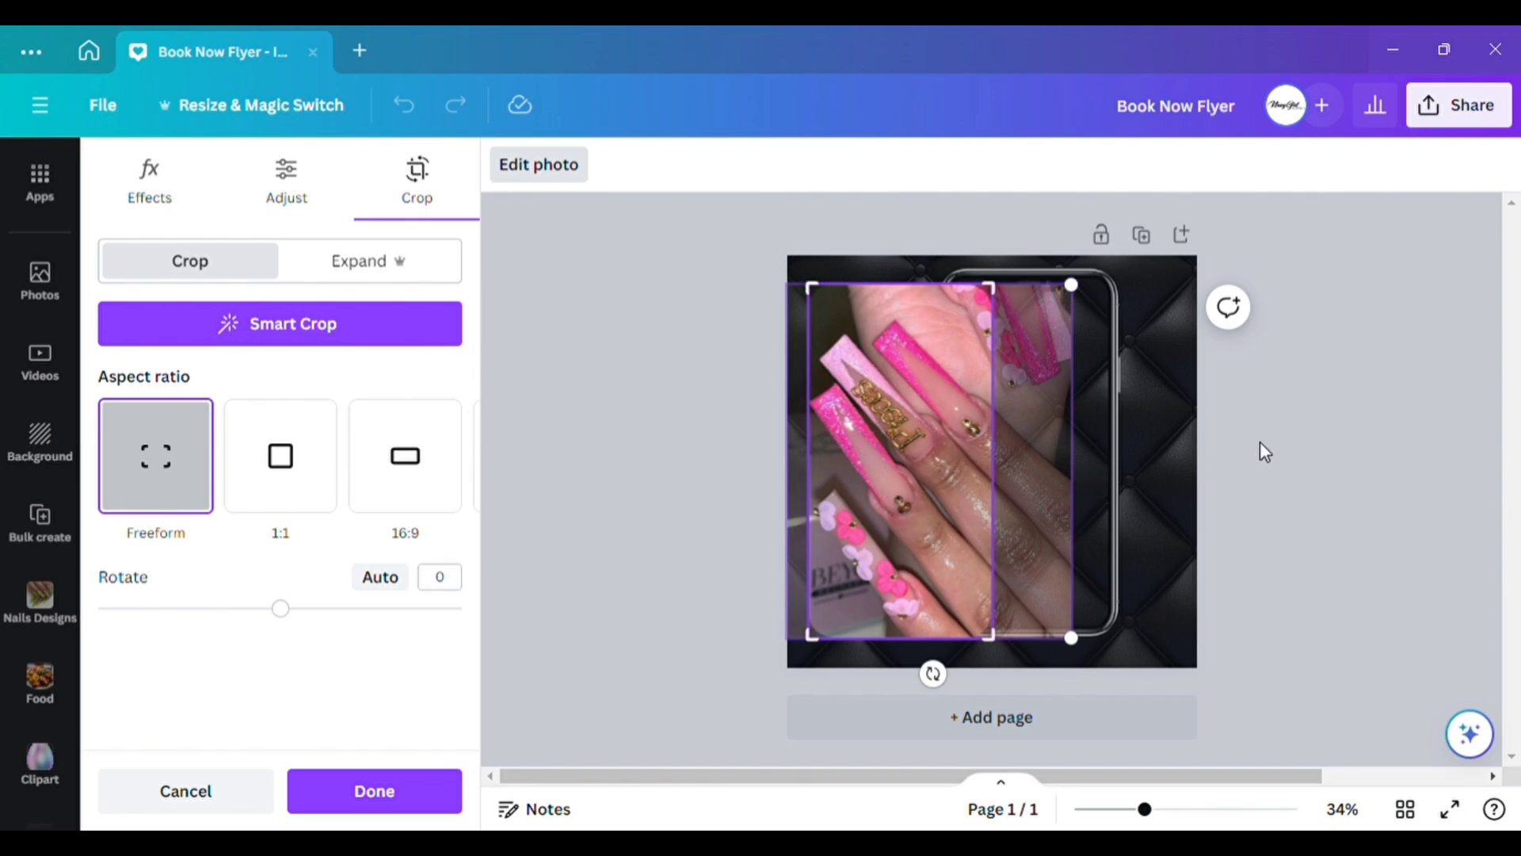
left_click(1446, 440)
Move the phone frame back so it encloses the nail photo.
left_click_drag(760, 507, 839, 512)
left_click_drag(757, 545, 727, 539)
left_click(1196, 474)
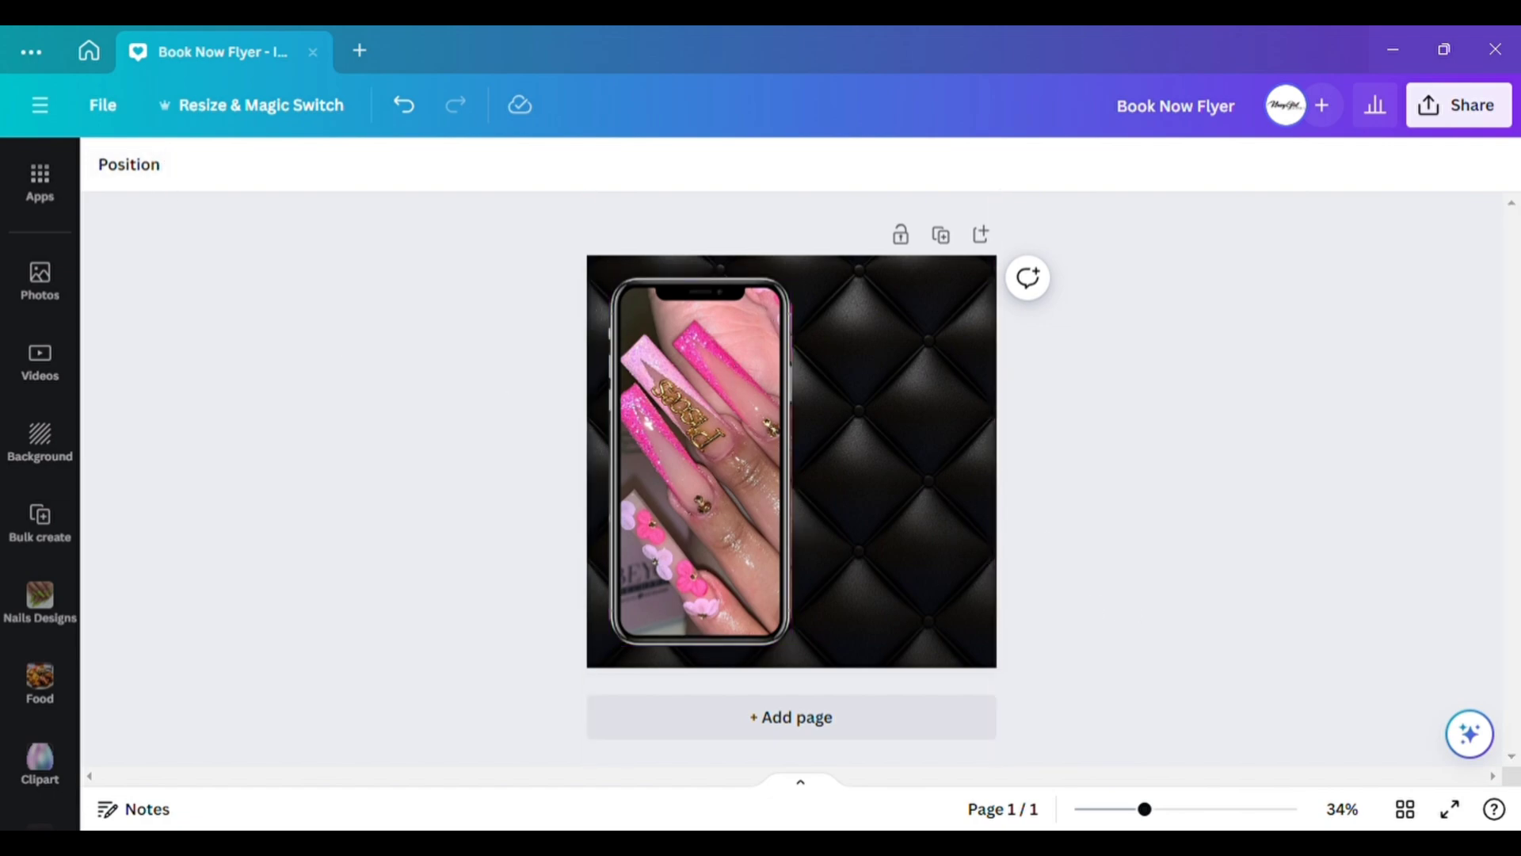
Add a pink rectangle and place it as a thin strip along the bottom edge of the page.
scroll(34, 301, "up", 6)
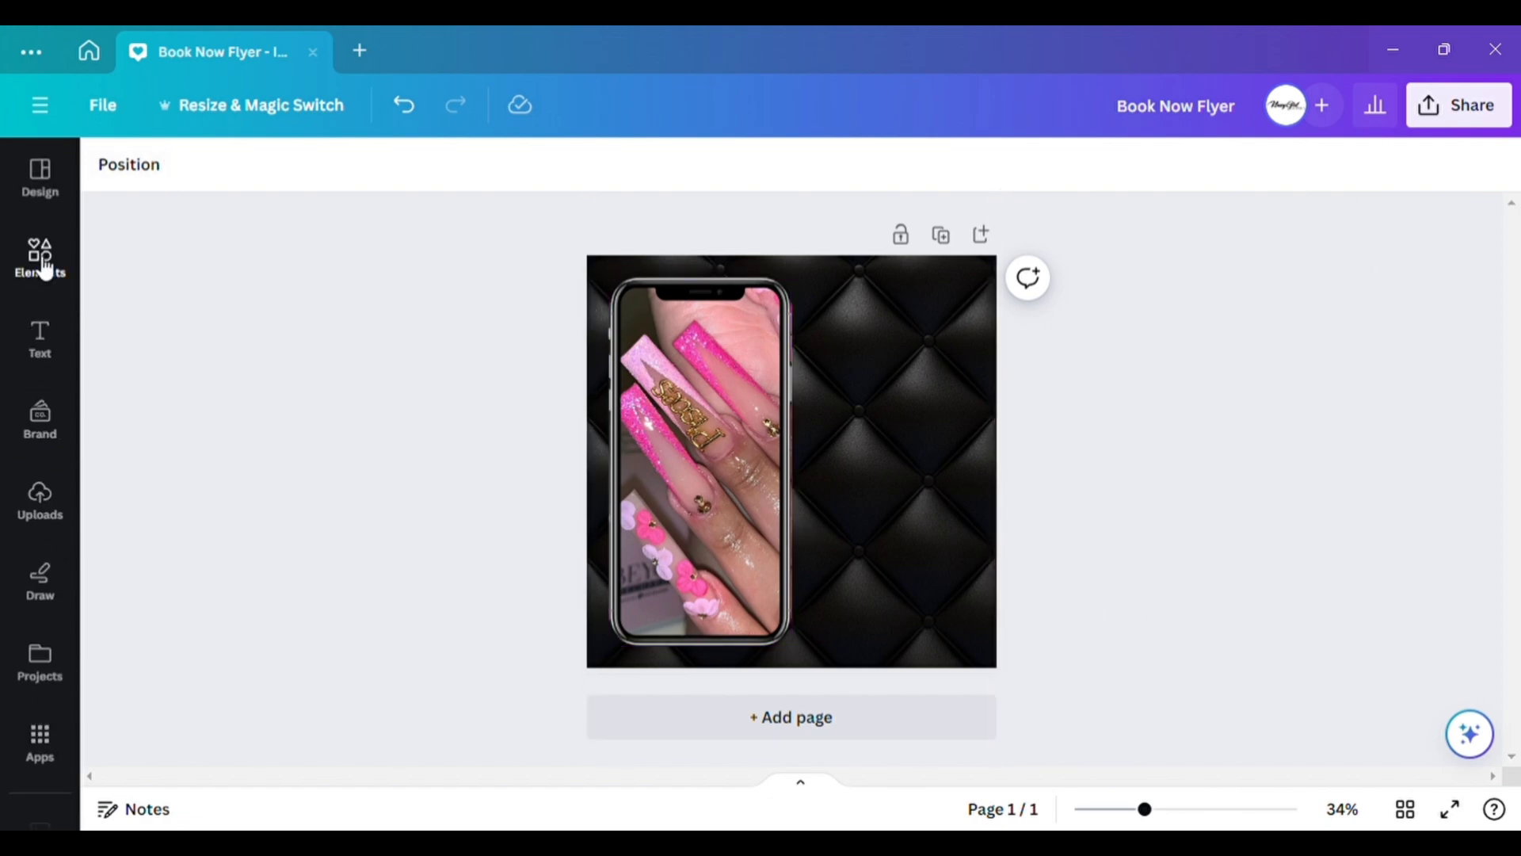
left_click(40, 261)
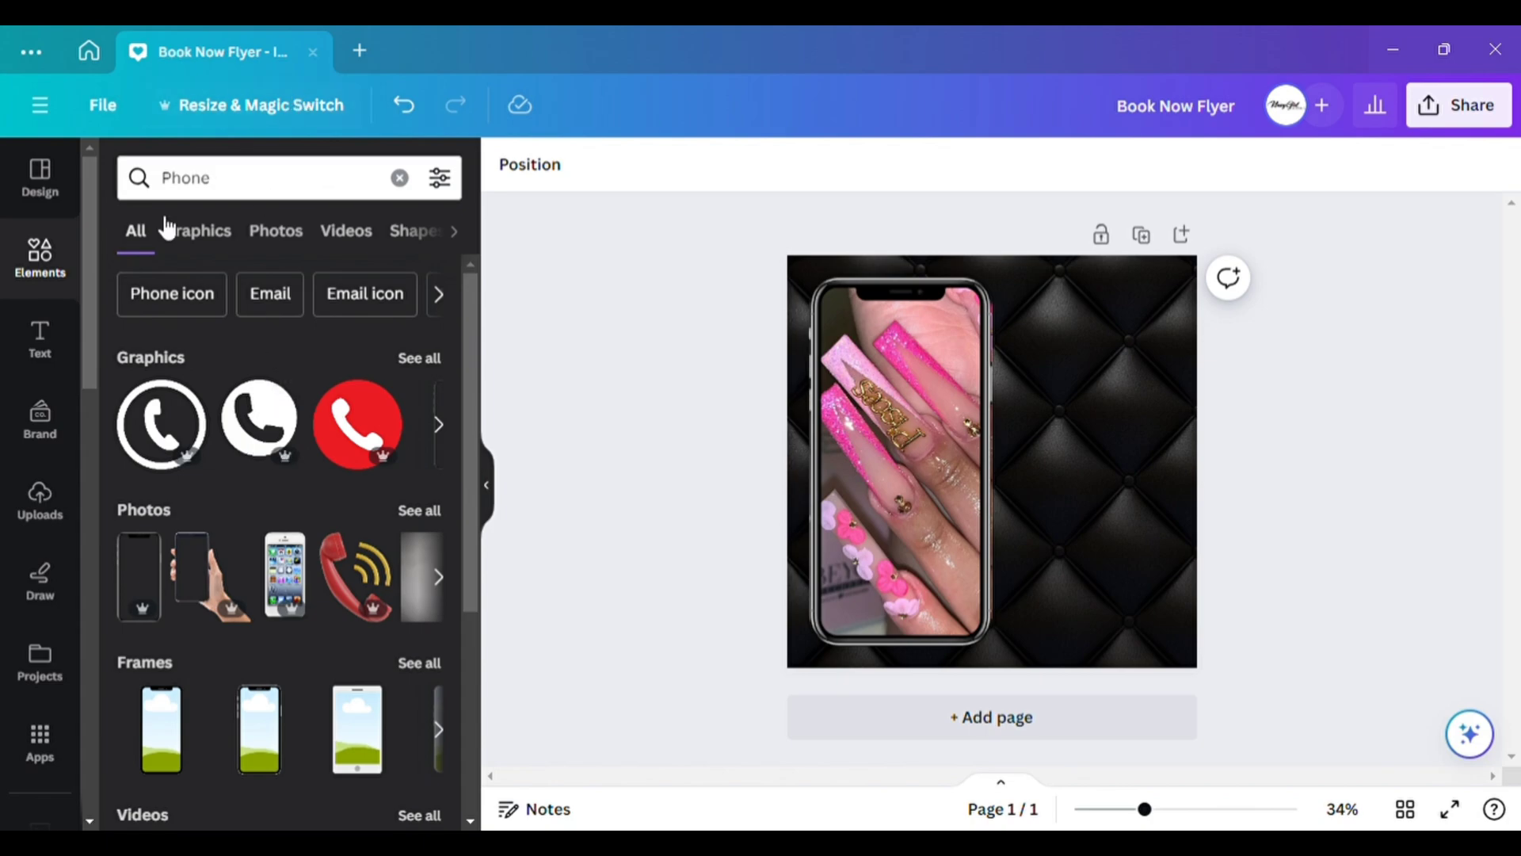
left_click(400, 178)
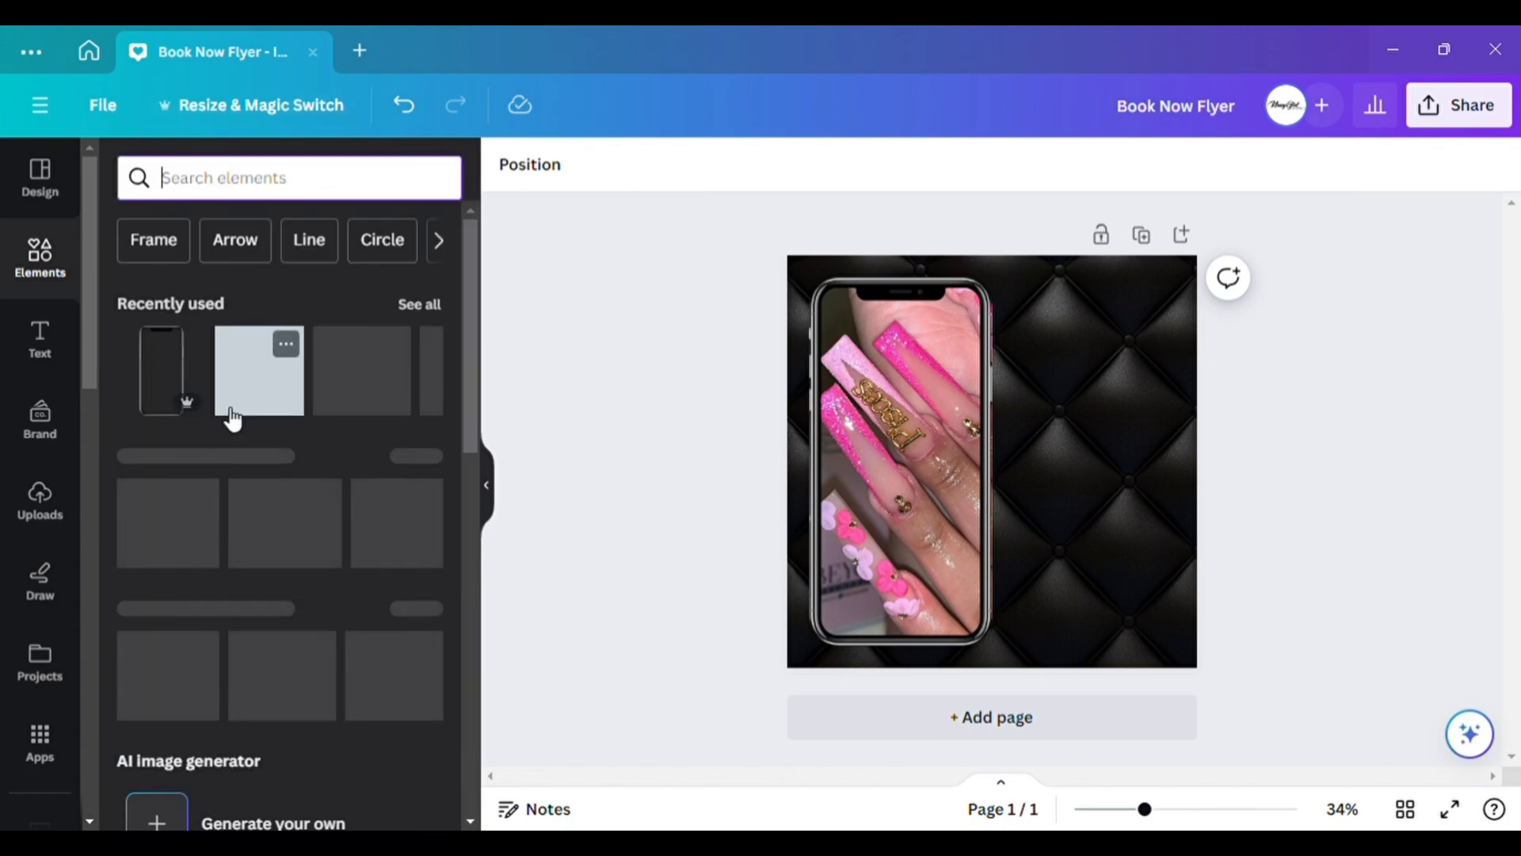
key("r")
left_click(488, 500)
left_click_drag(805, 500, 604, 638)
left_click_drag(812, 545, 814, 665)
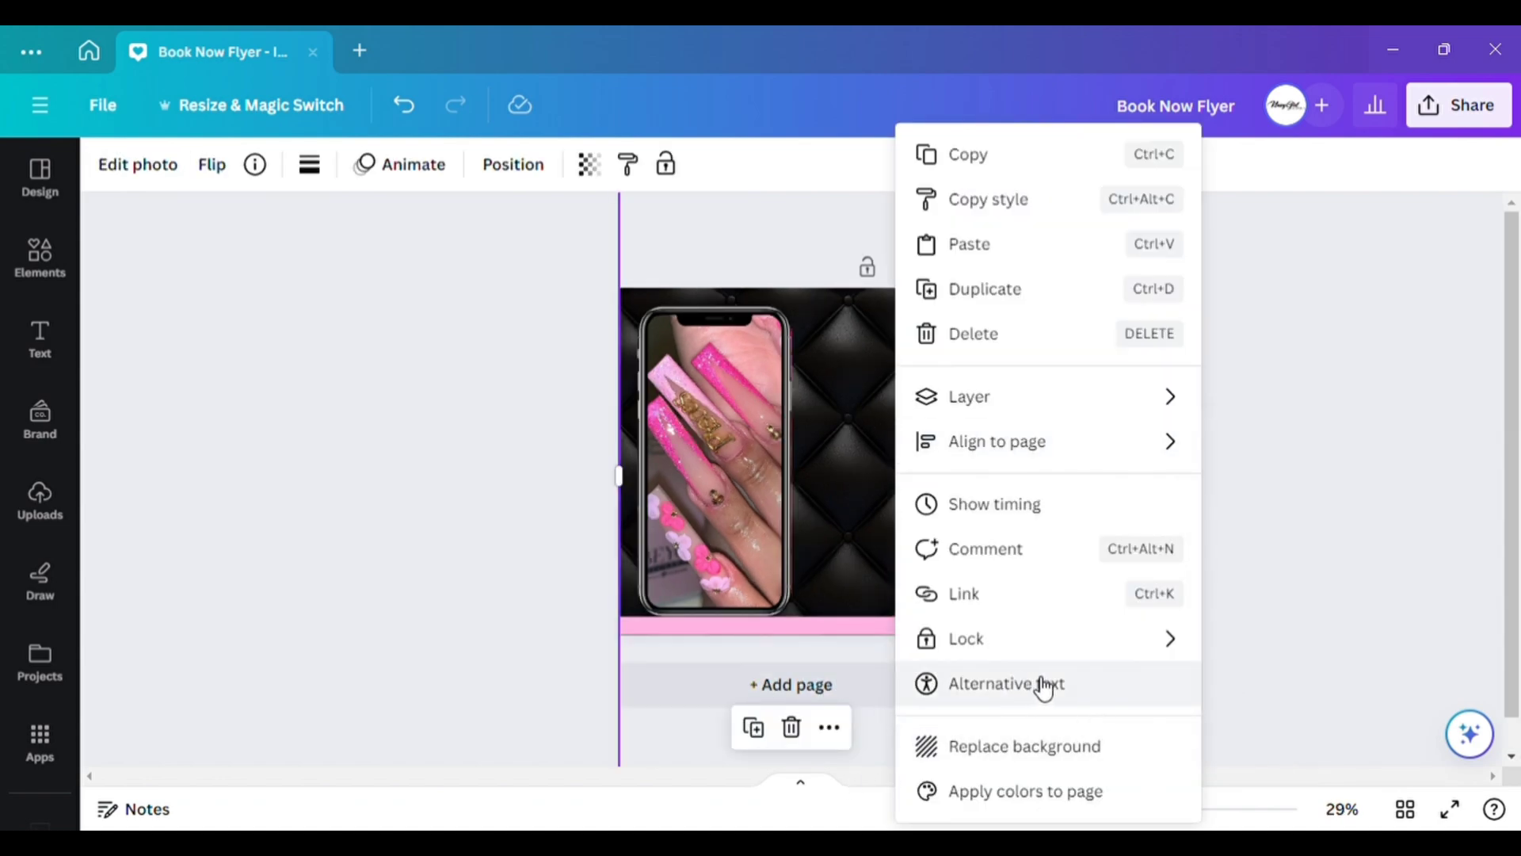
Lock the leather background image and move the phone frame together with its nail photo slightly up and left.
mouse_move(1096, 646)
left_click(1205, 634)
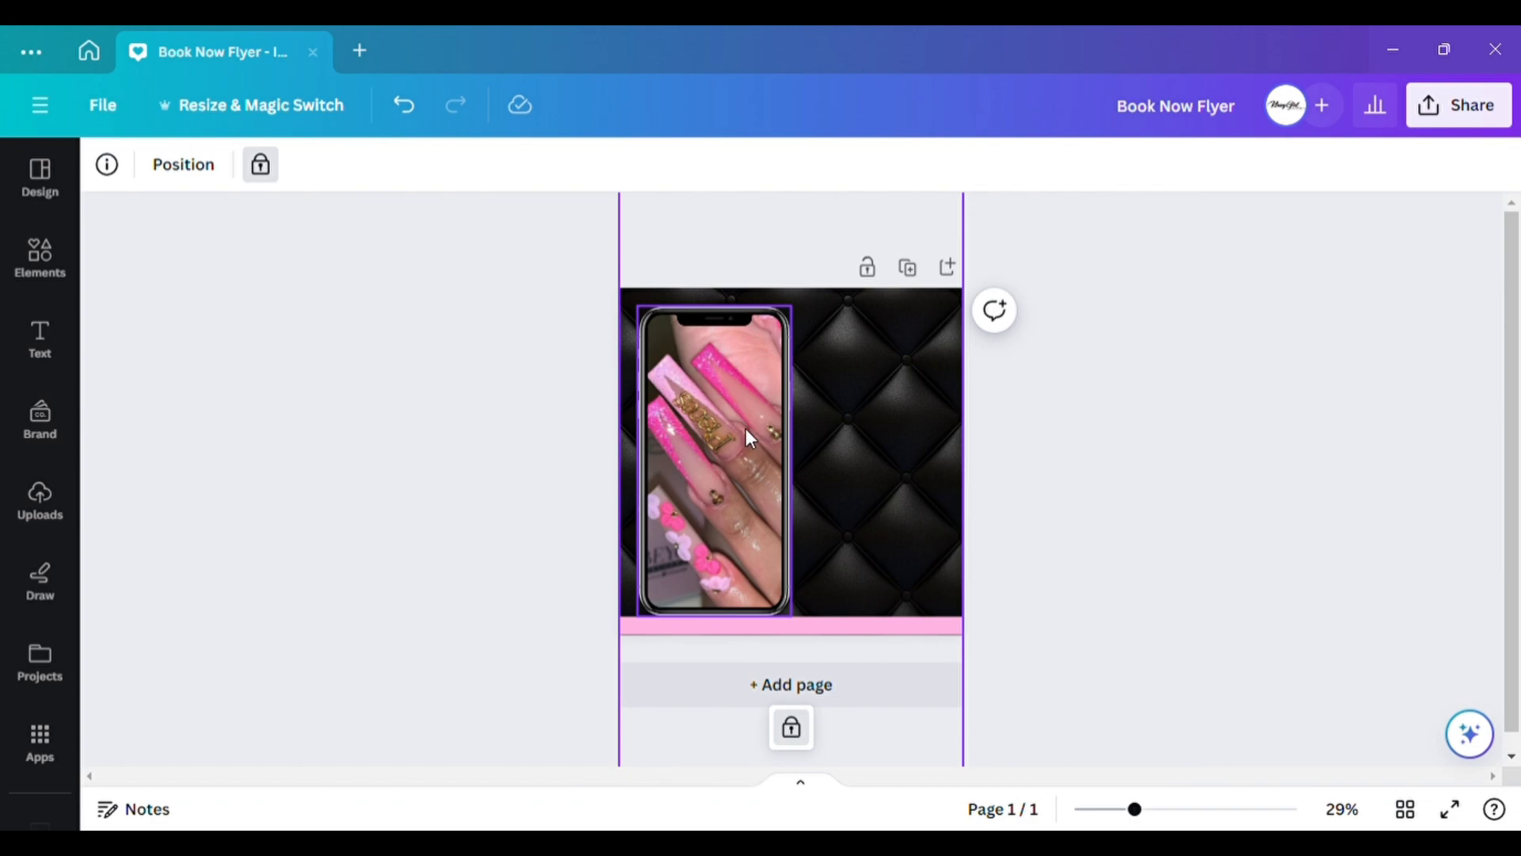
left_click_drag(1062, 400, 550, 443)
left_click_drag(735, 491, 735, 497)
left_click(1143, 459)
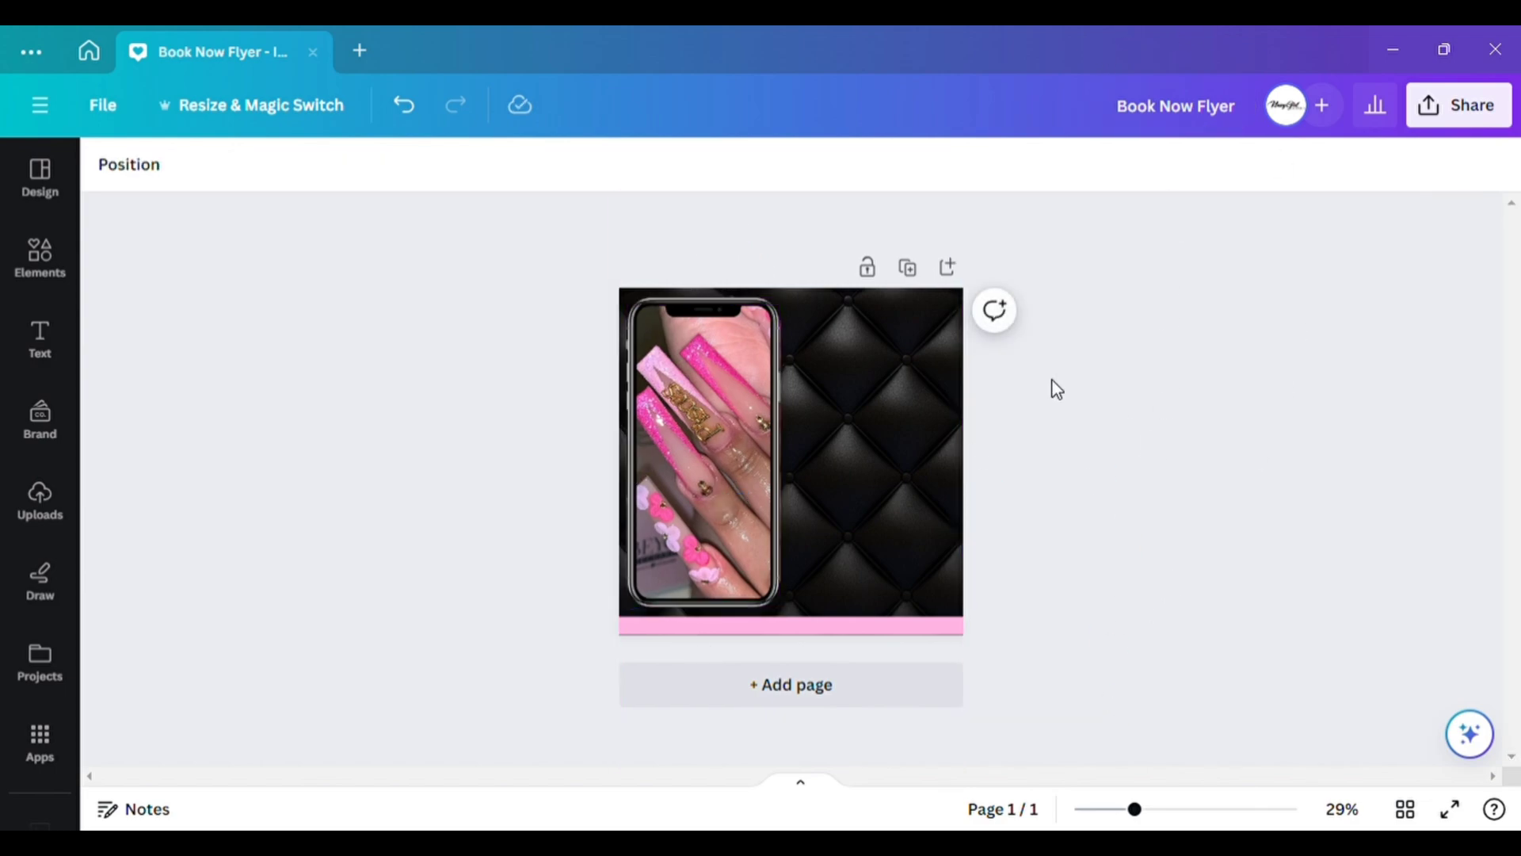
Add the bold white heading "APPOINTMENTS" at size 57.1 beside the top of the phone and duplicate it directly below.
left_click(41, 347)
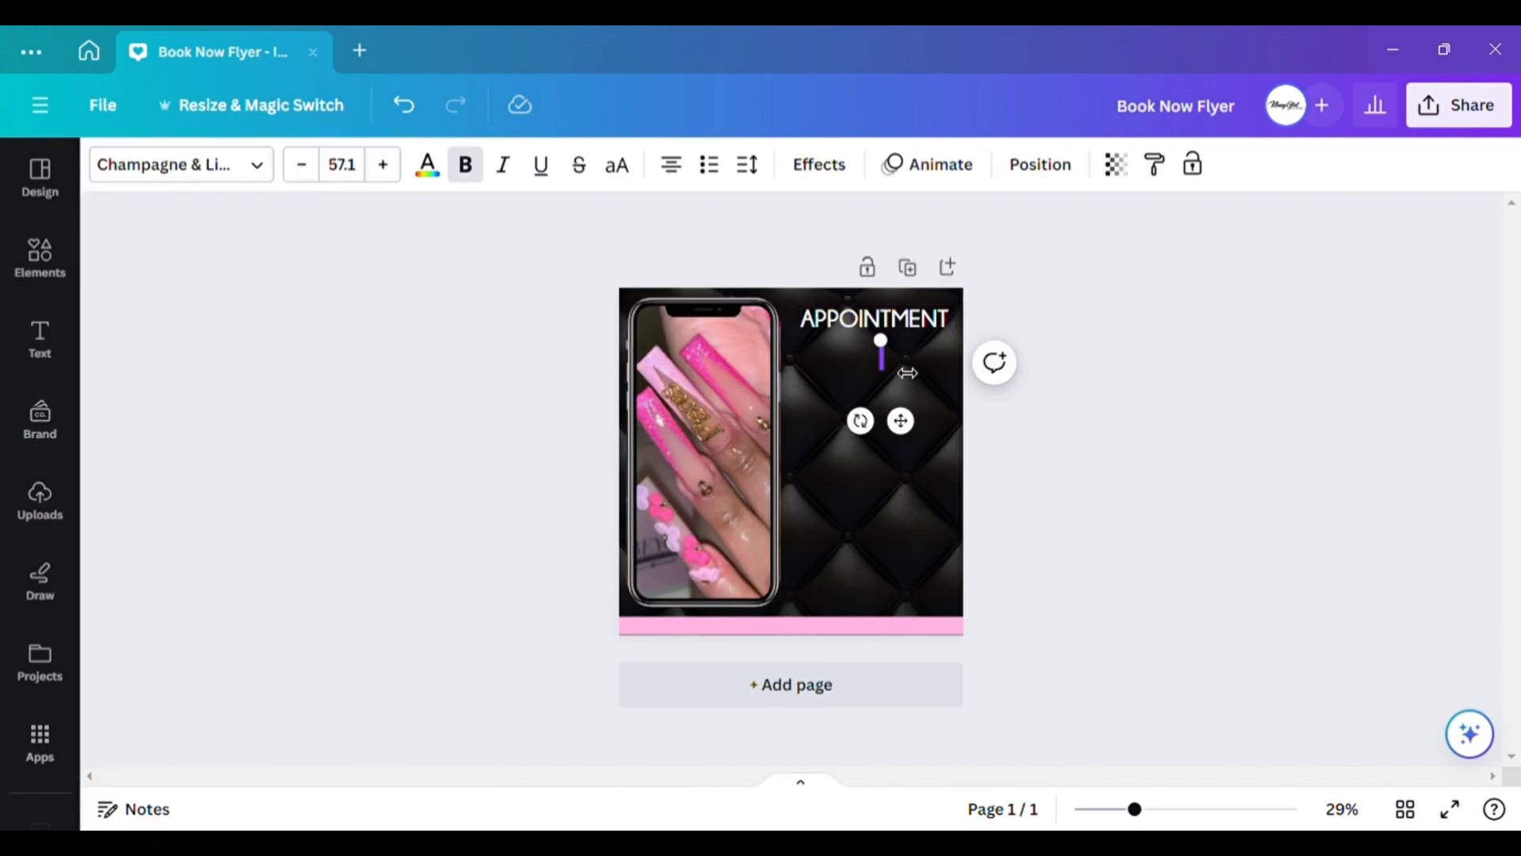
left_click(950, 320)
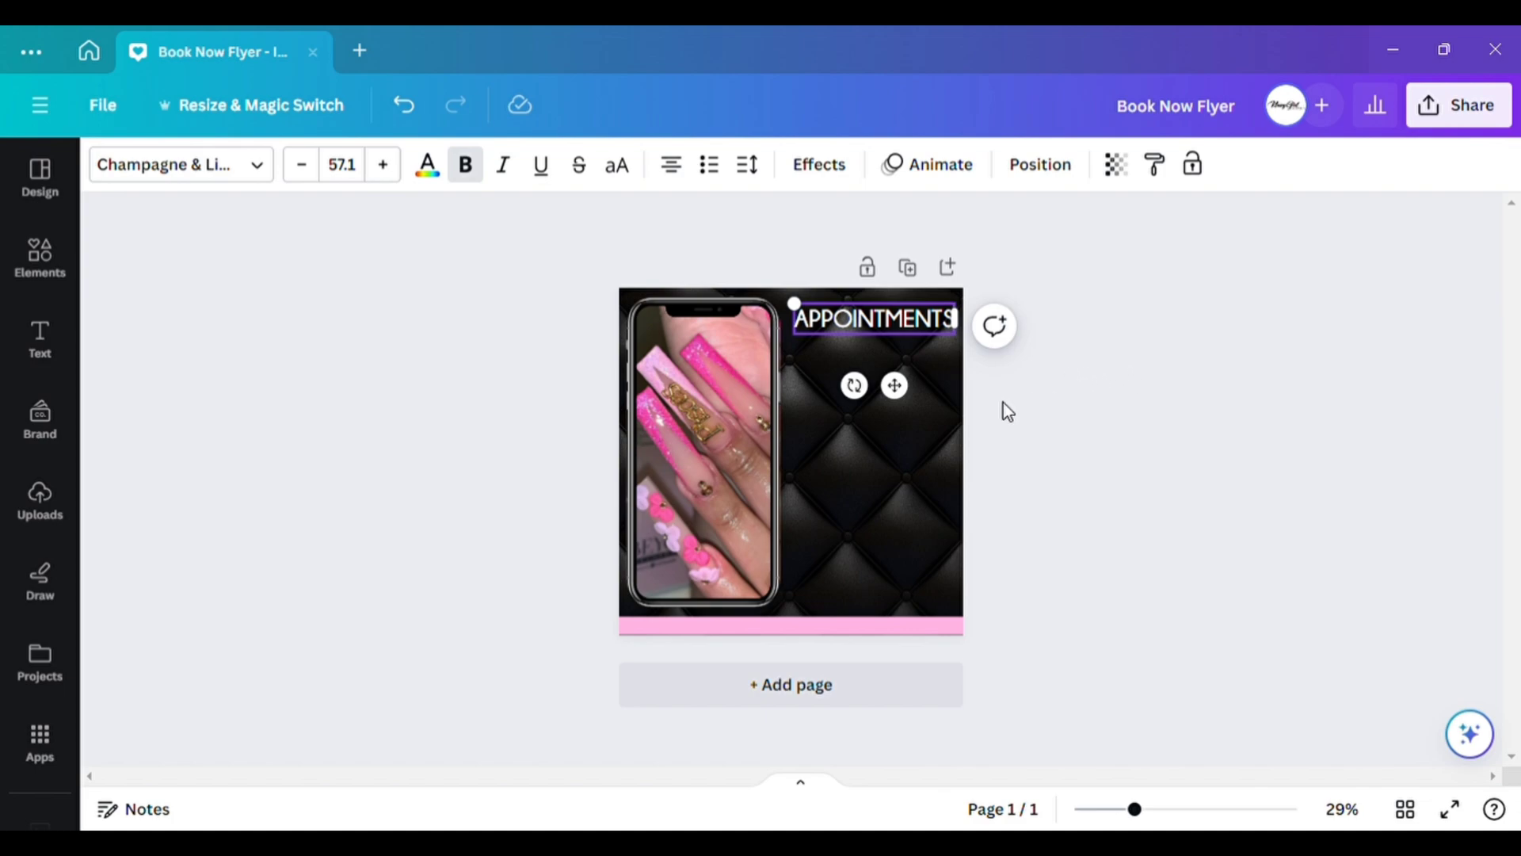
left_click(886, 321)
left_click(917, 252)
left_click_drag(902, 323, 900, 361)
Replace the text of the duplicated "APPOINTMENTS" heading with "Available".
double_click(901, 360)
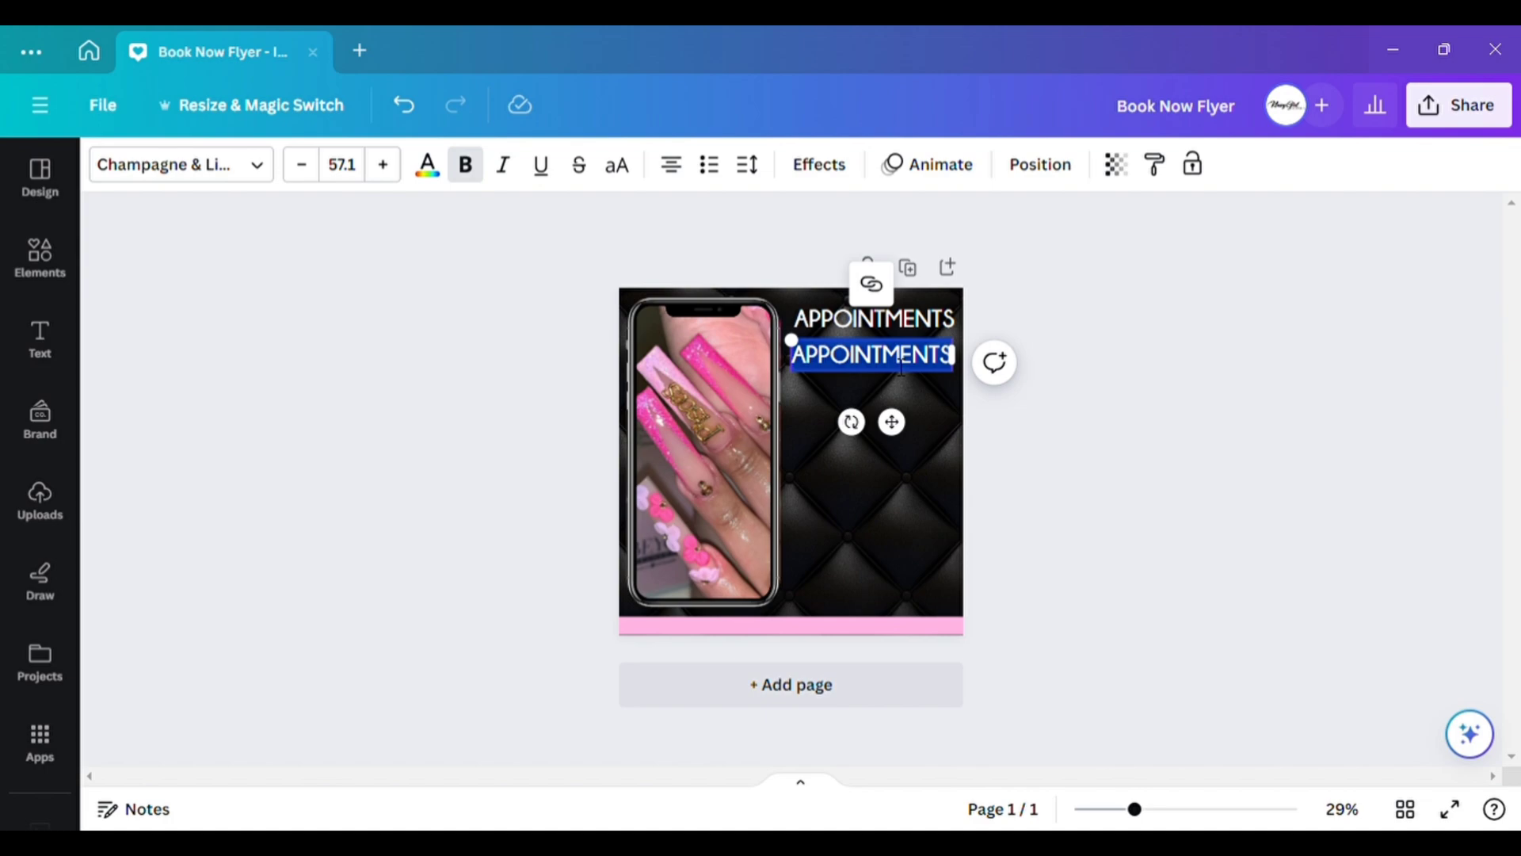
type("MENTS")
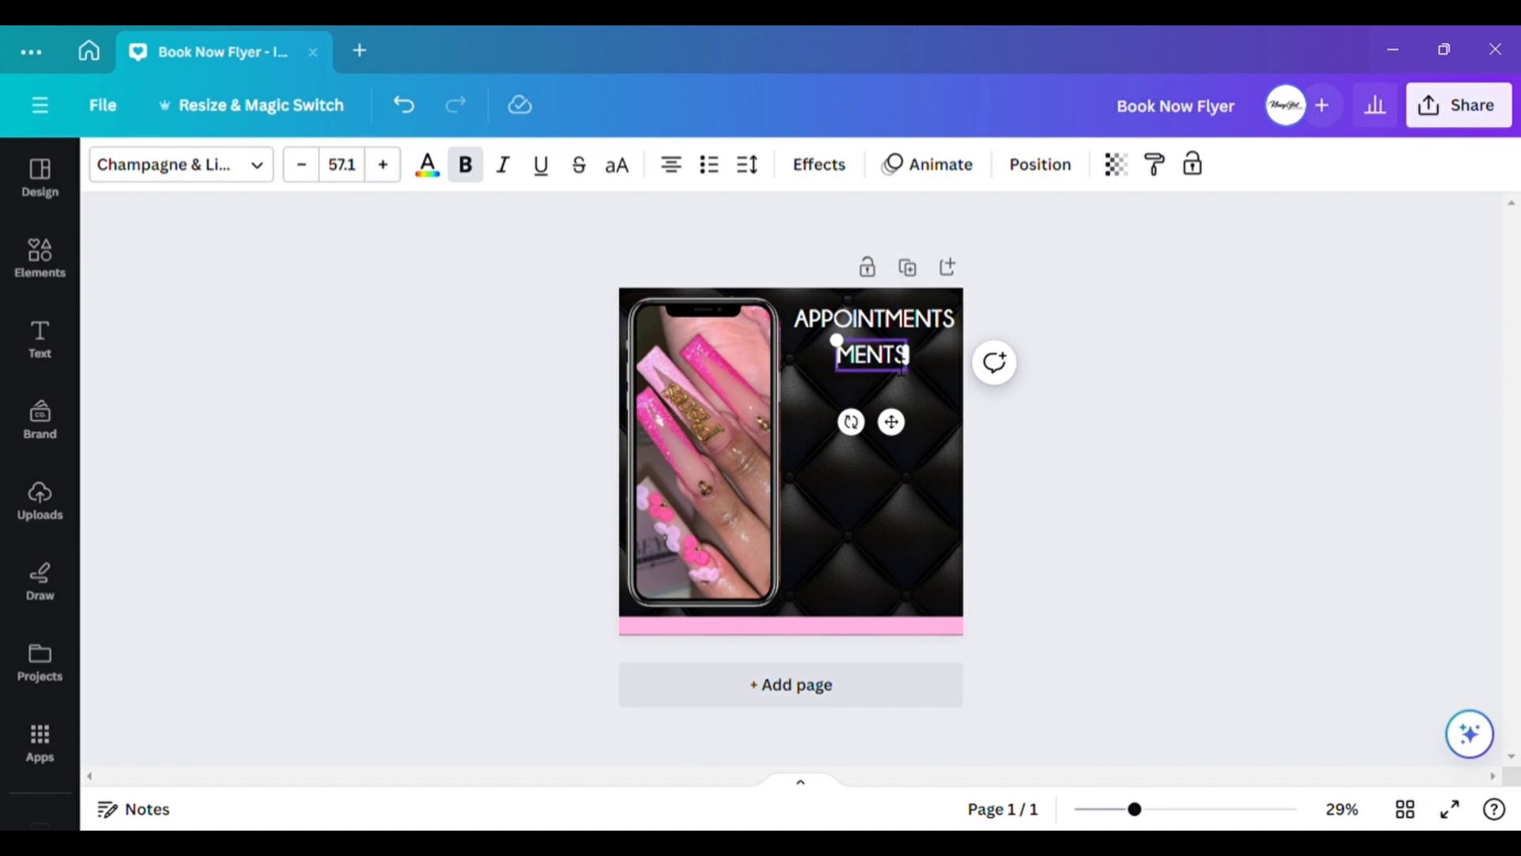
double_click(904, 356)
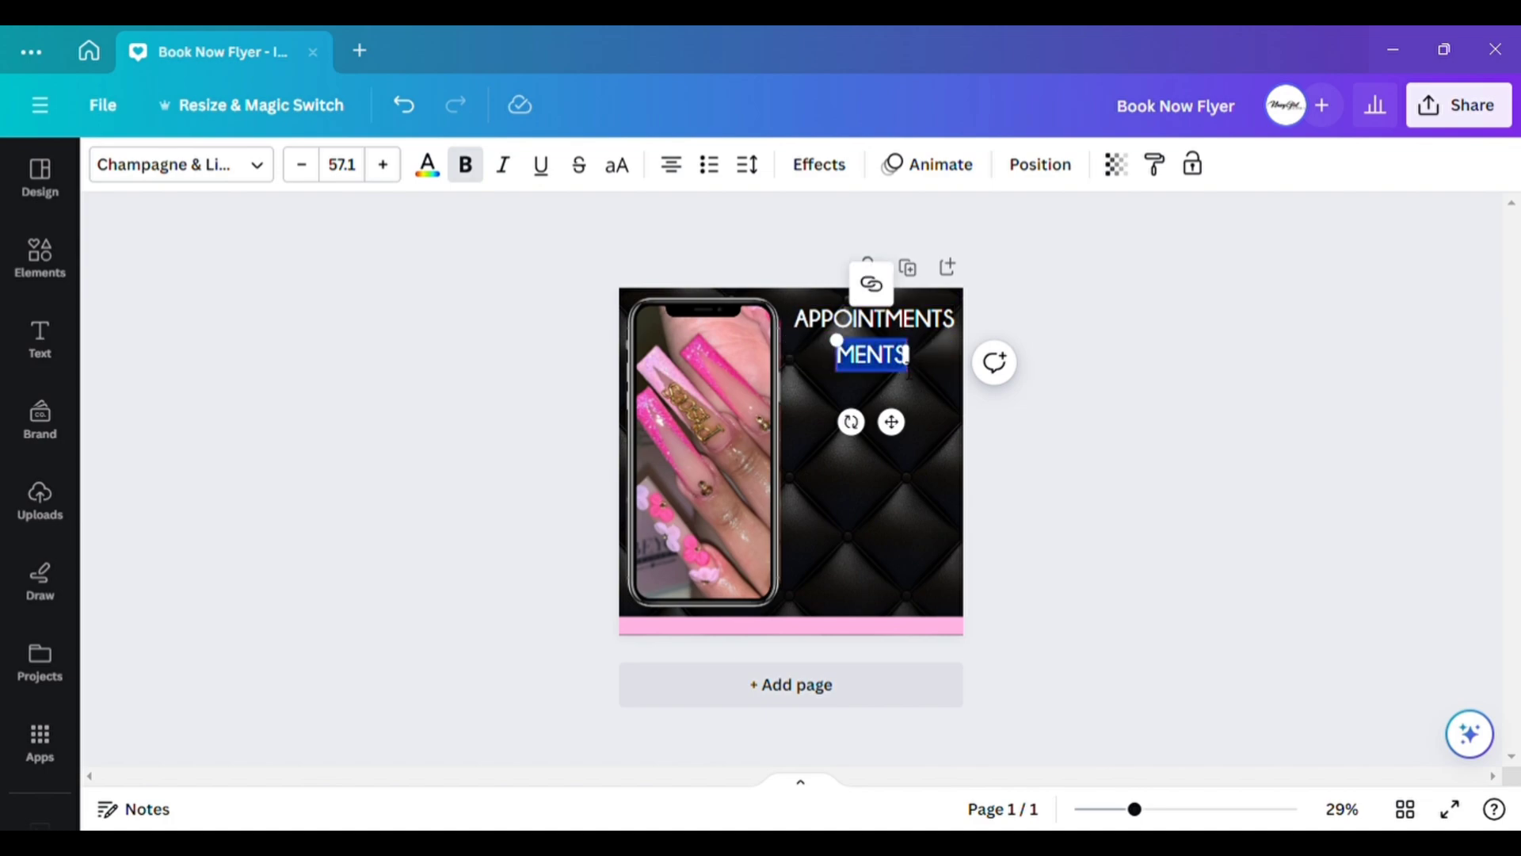
key("BackSpace")
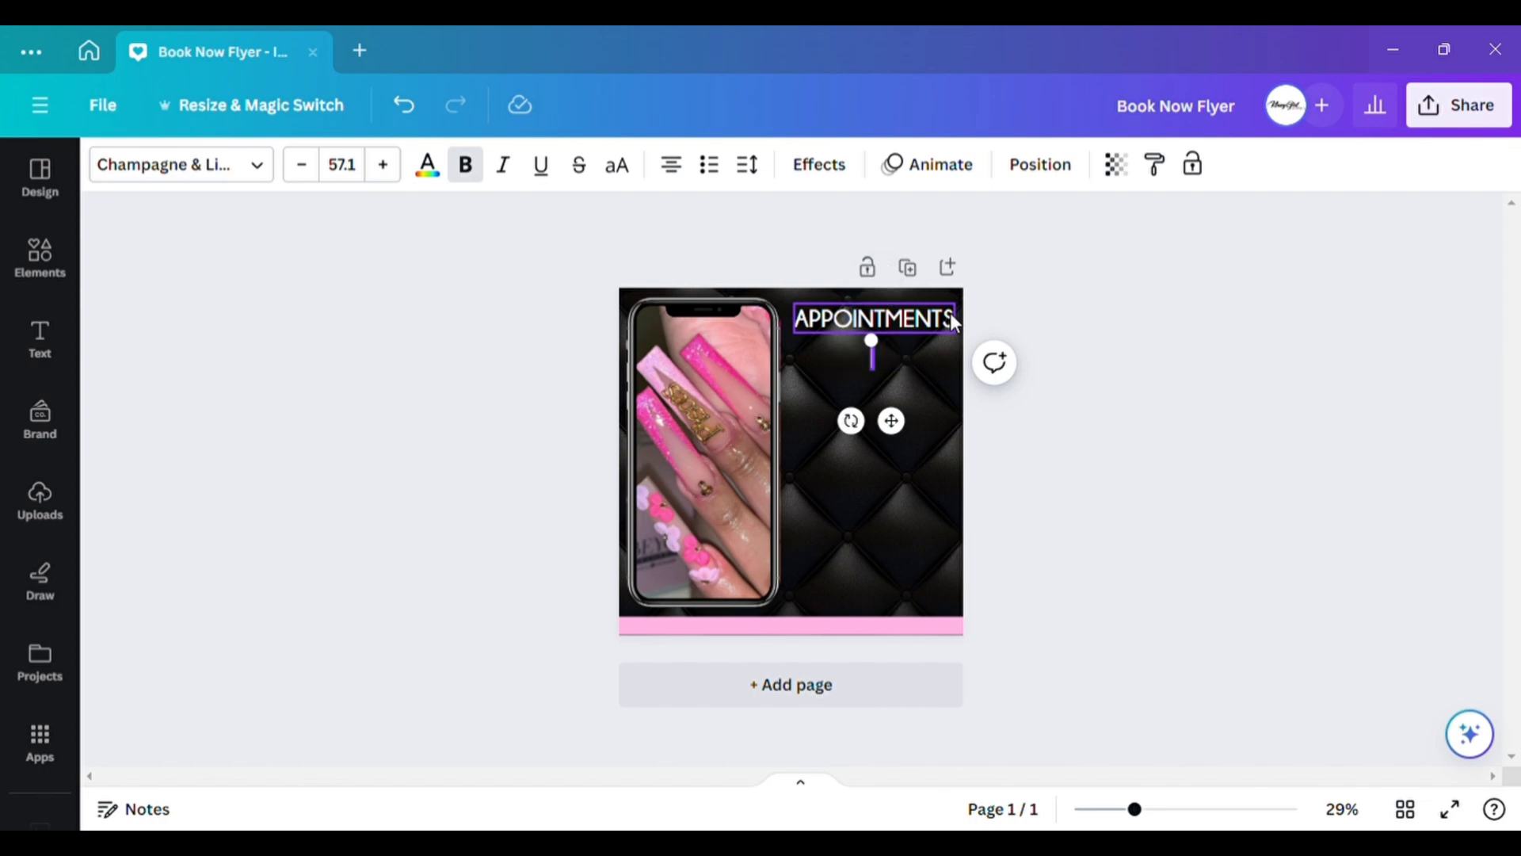
type("Ava")
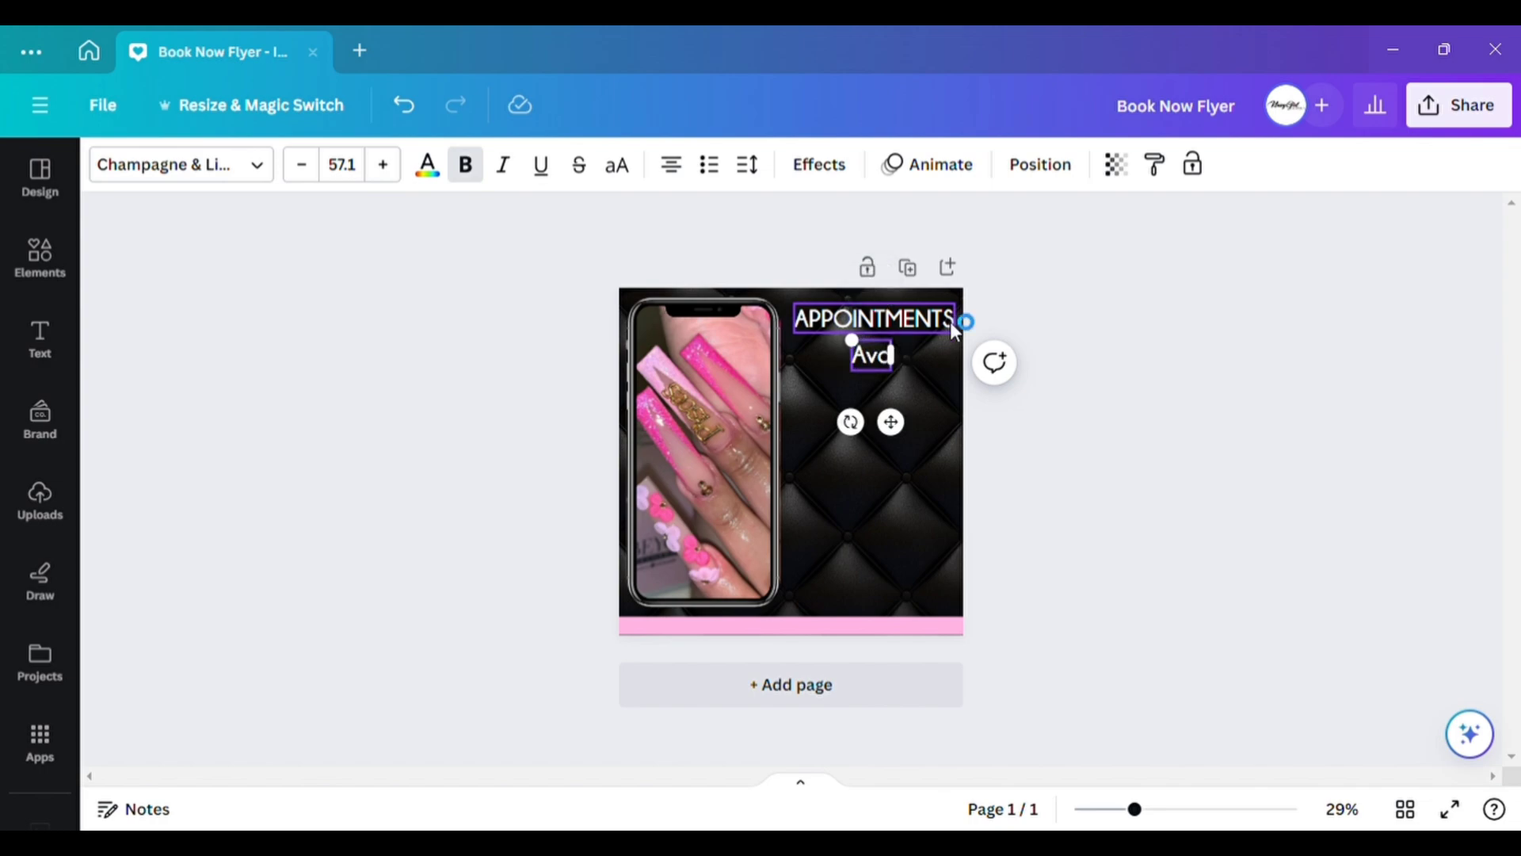
type("ilable")
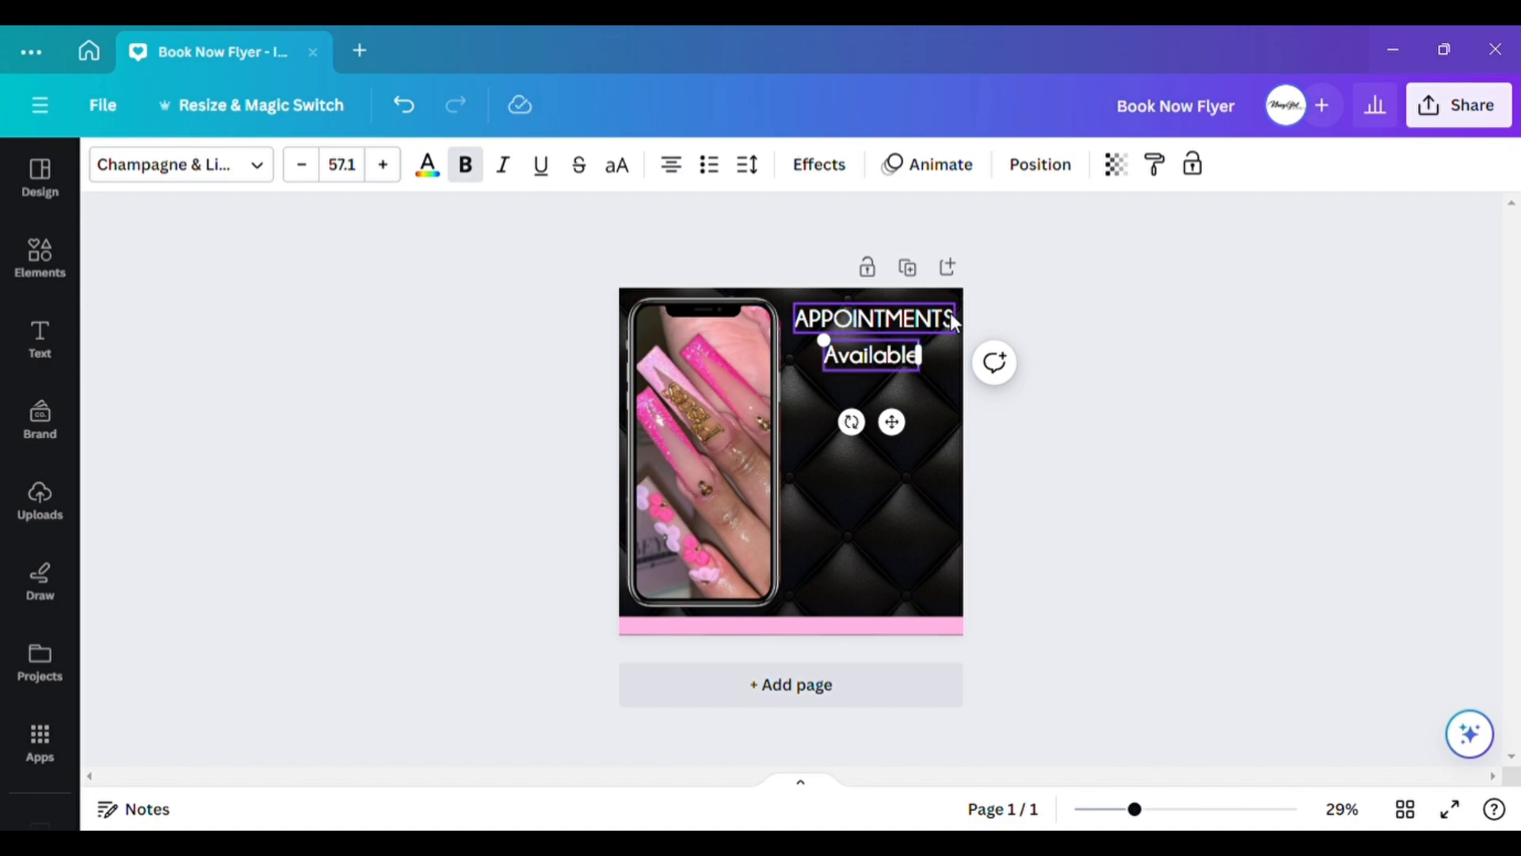
left_click(1141, 350)
Duplicate "Available", move the copy to the lower part of the leather area and change its text to "BOOK NOW".
left_click(871, 354)
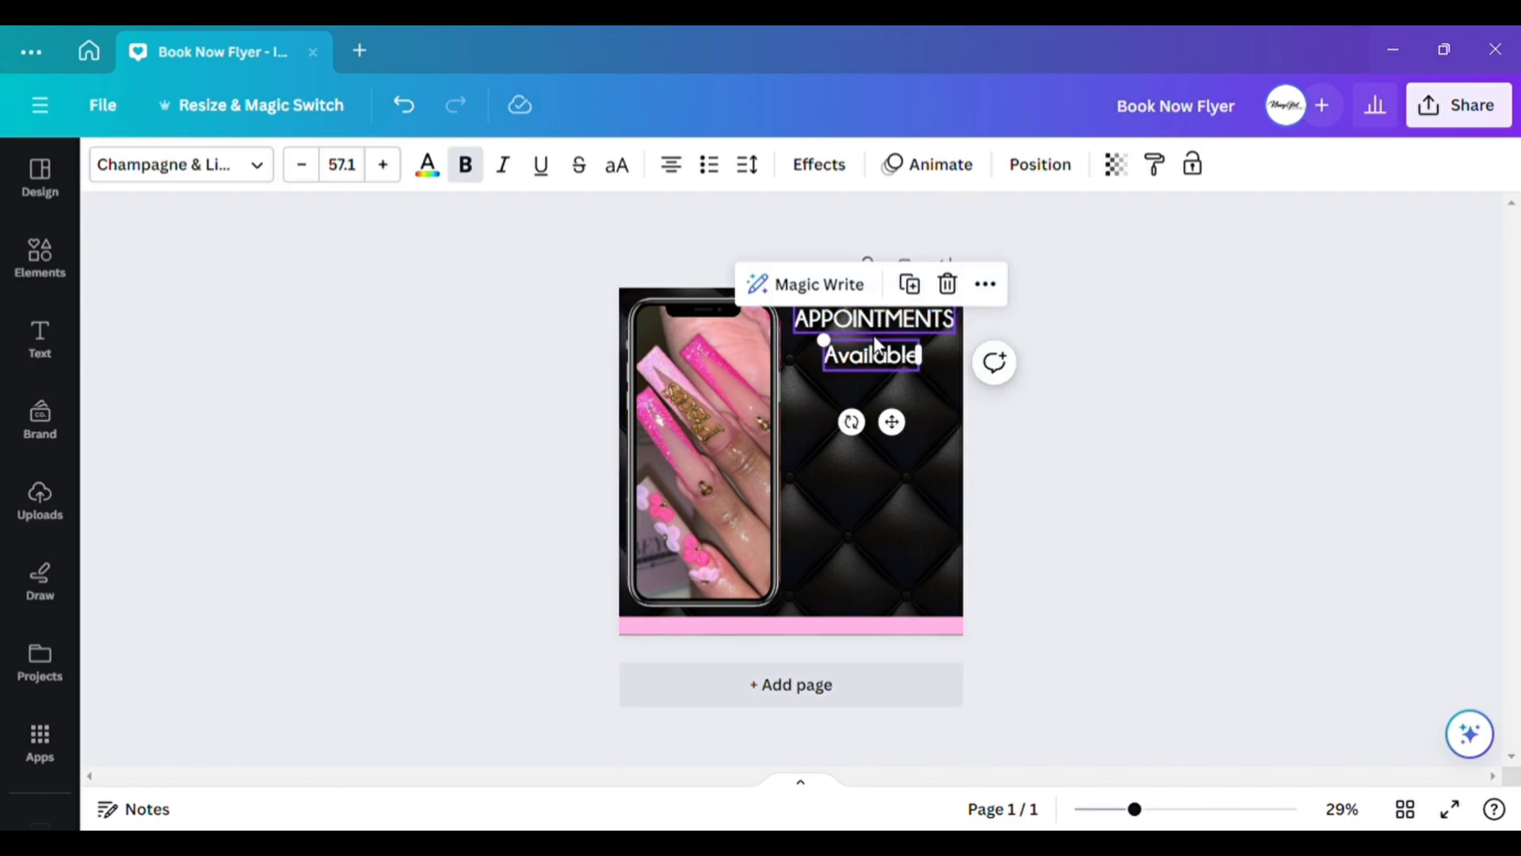
left_click(927, 290)
left_click_drag(894, 425, 914, 550)
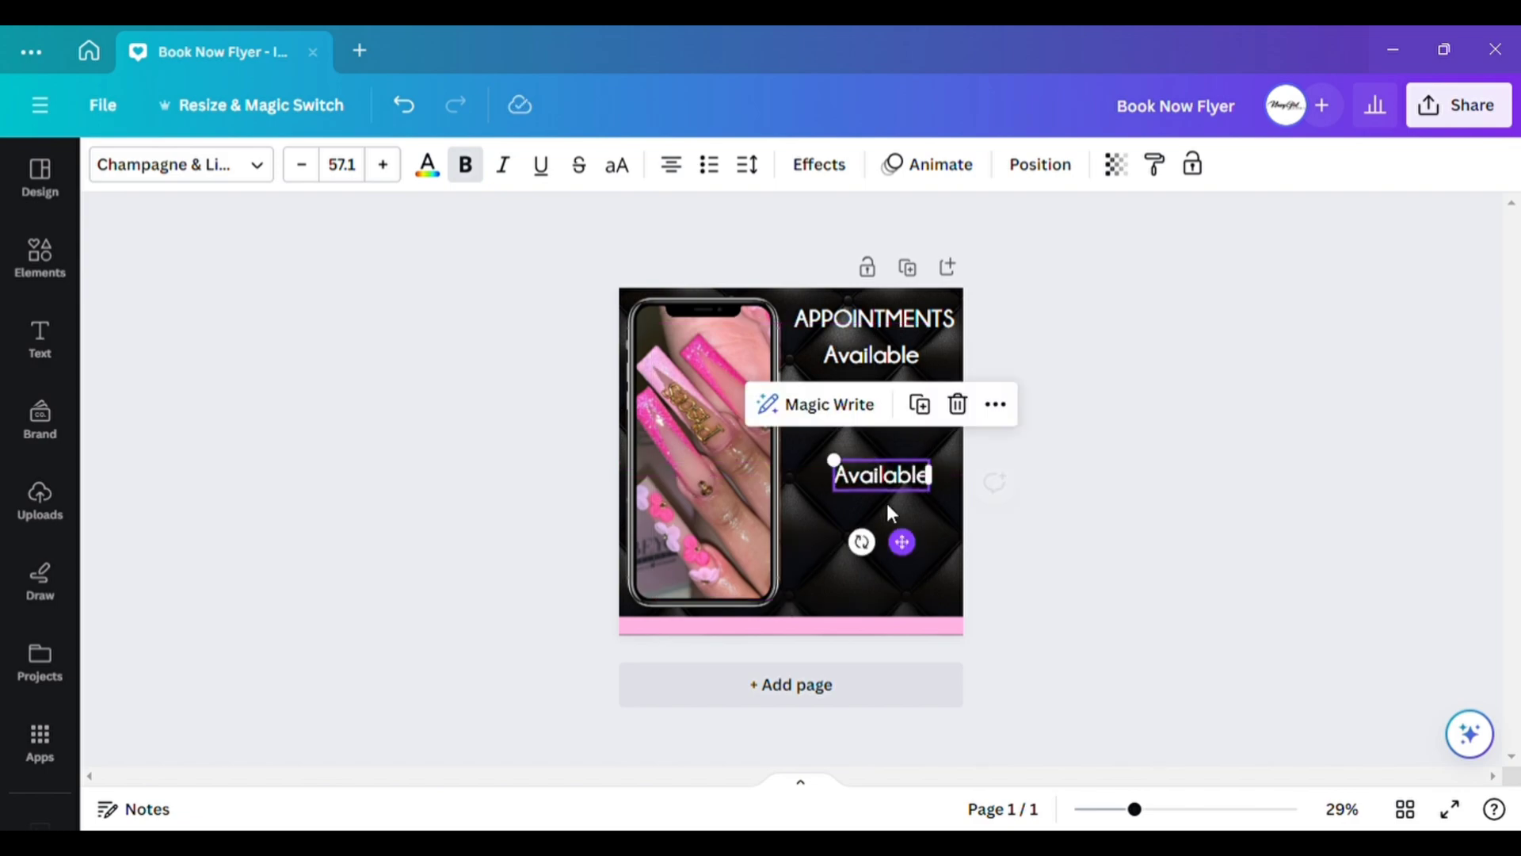
double_click(886, 477)
type("BOOK NOW")
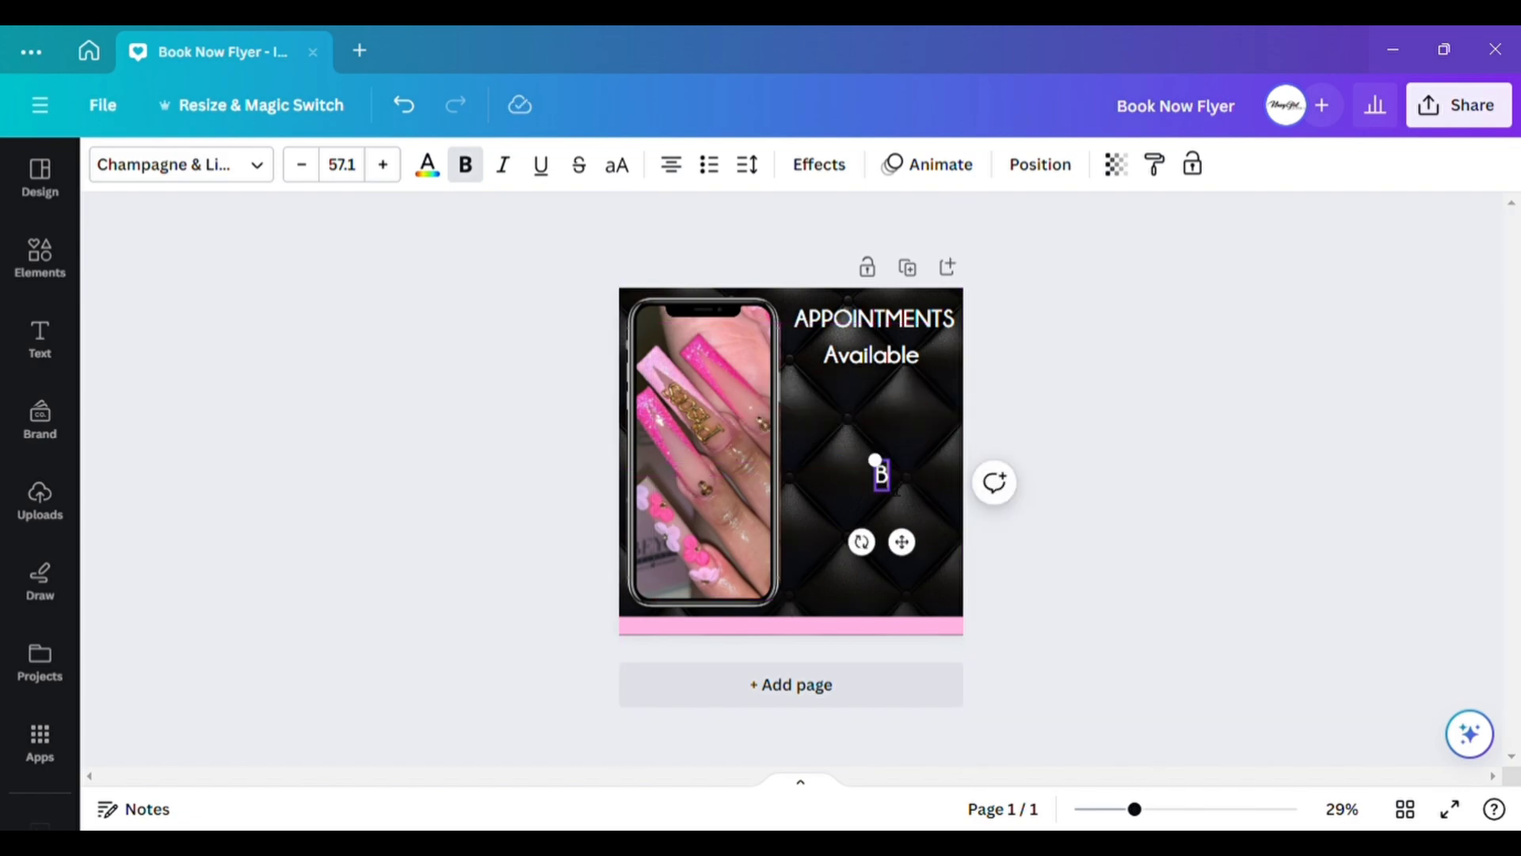
left_click(1086, 425)
Duplicate "BOOK NOW" directly below itself and replace the copy's text with a placeholder area code.
left_click(895, 476)
left_click(925, 409)
left_click_drag(911, 492, 906, 518)
left_click(911, 506)
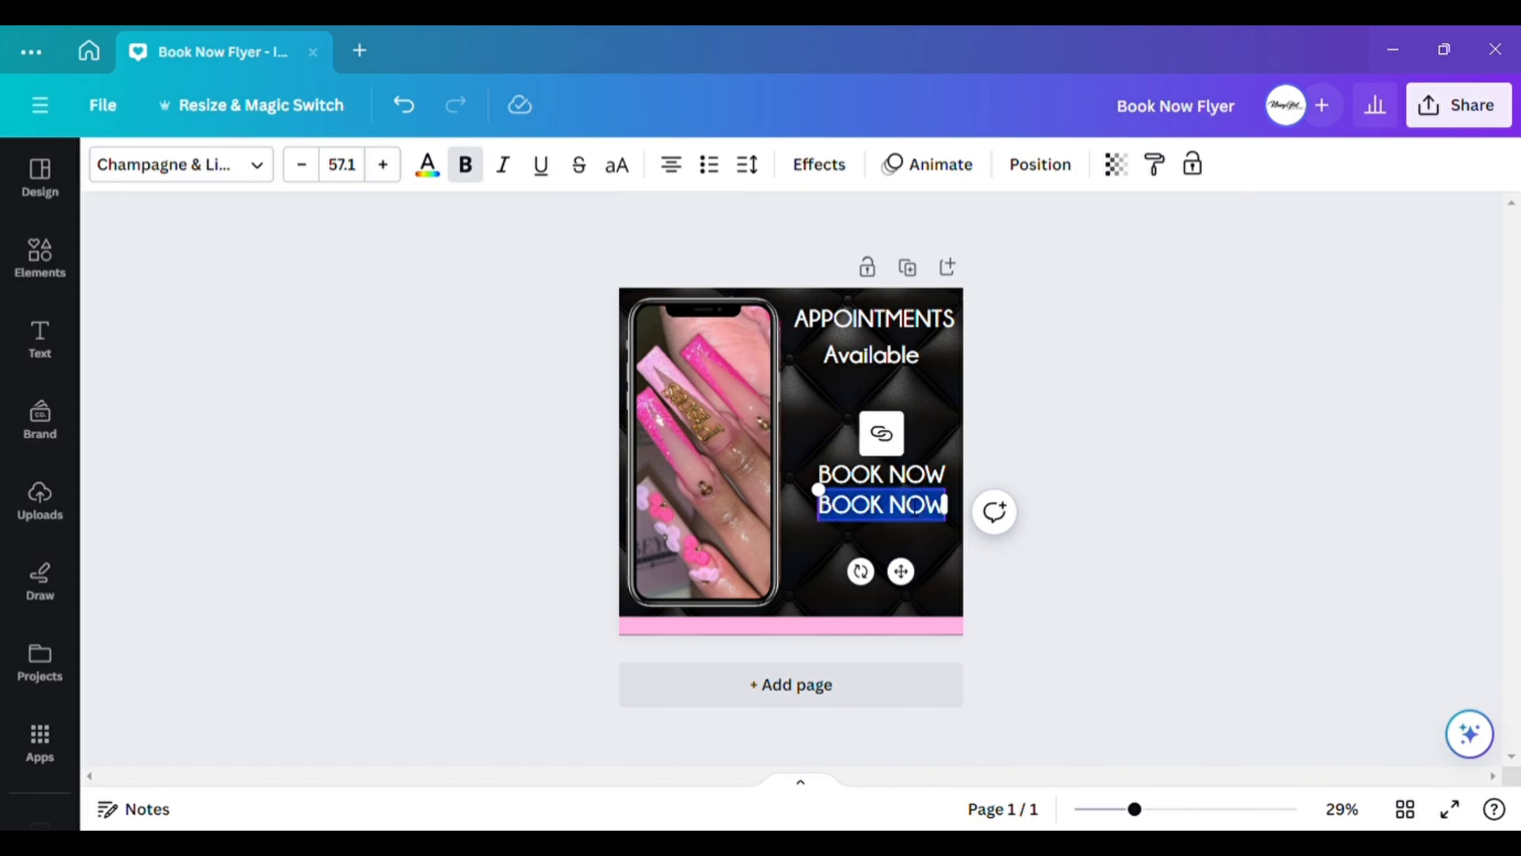
key("BackSpace")
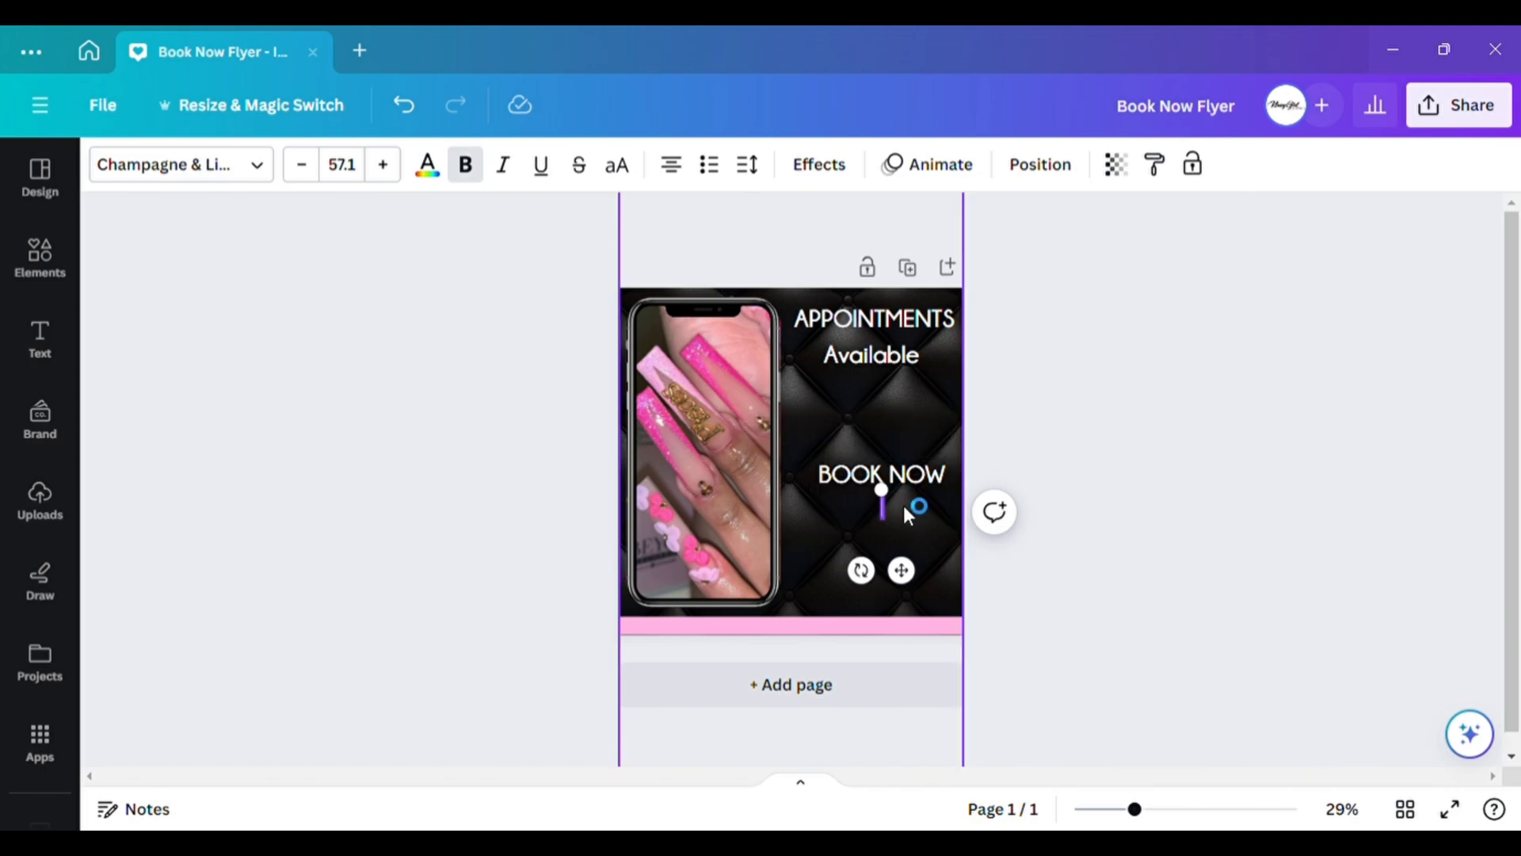
type("000")
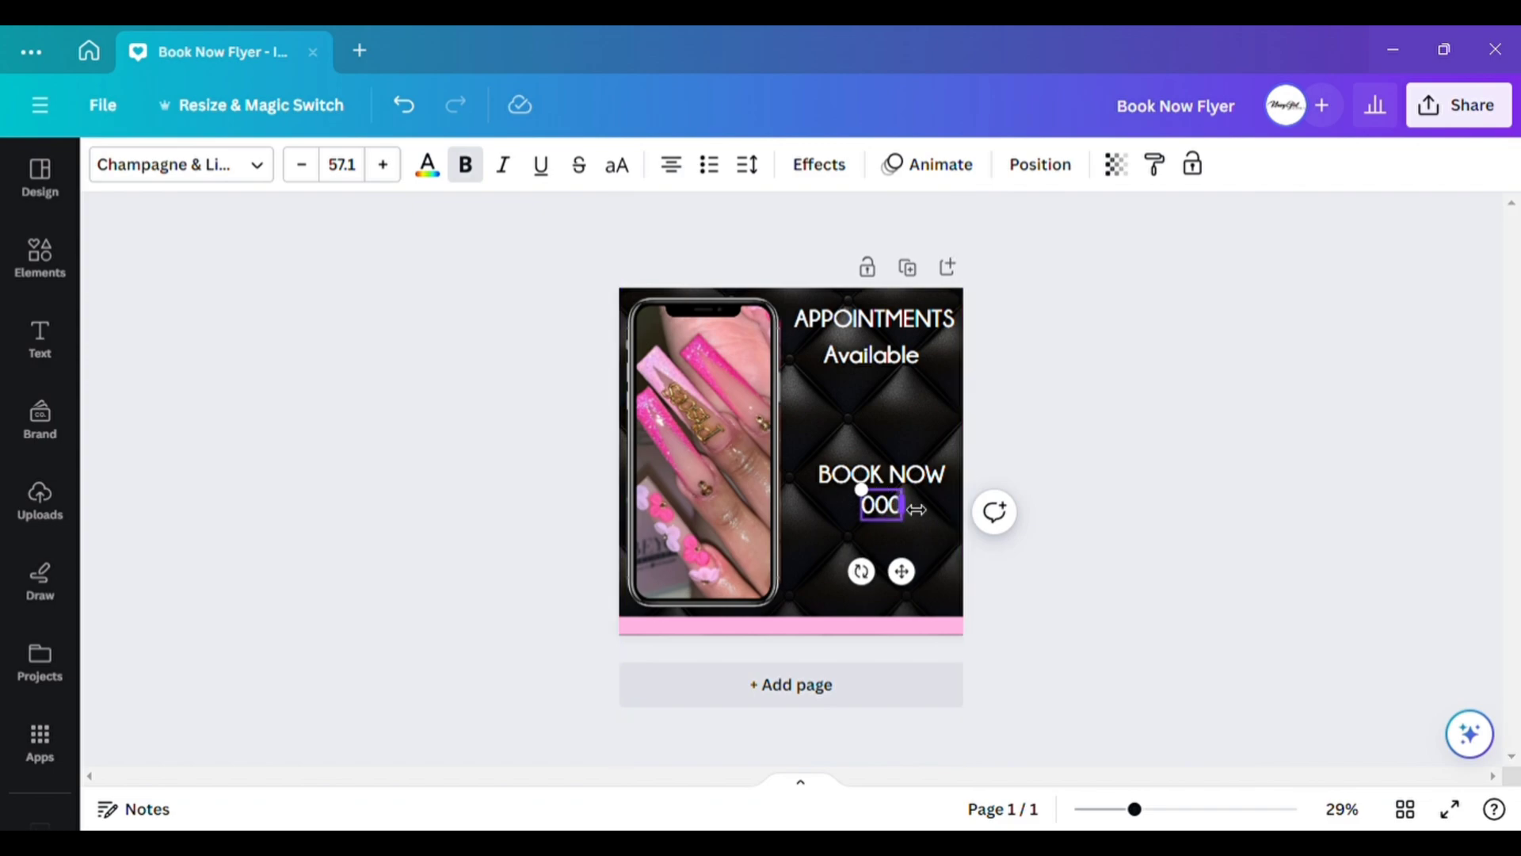
key("BackSpace")
key("BackSpace")
key("BackSpace")
left_click(903, 496)
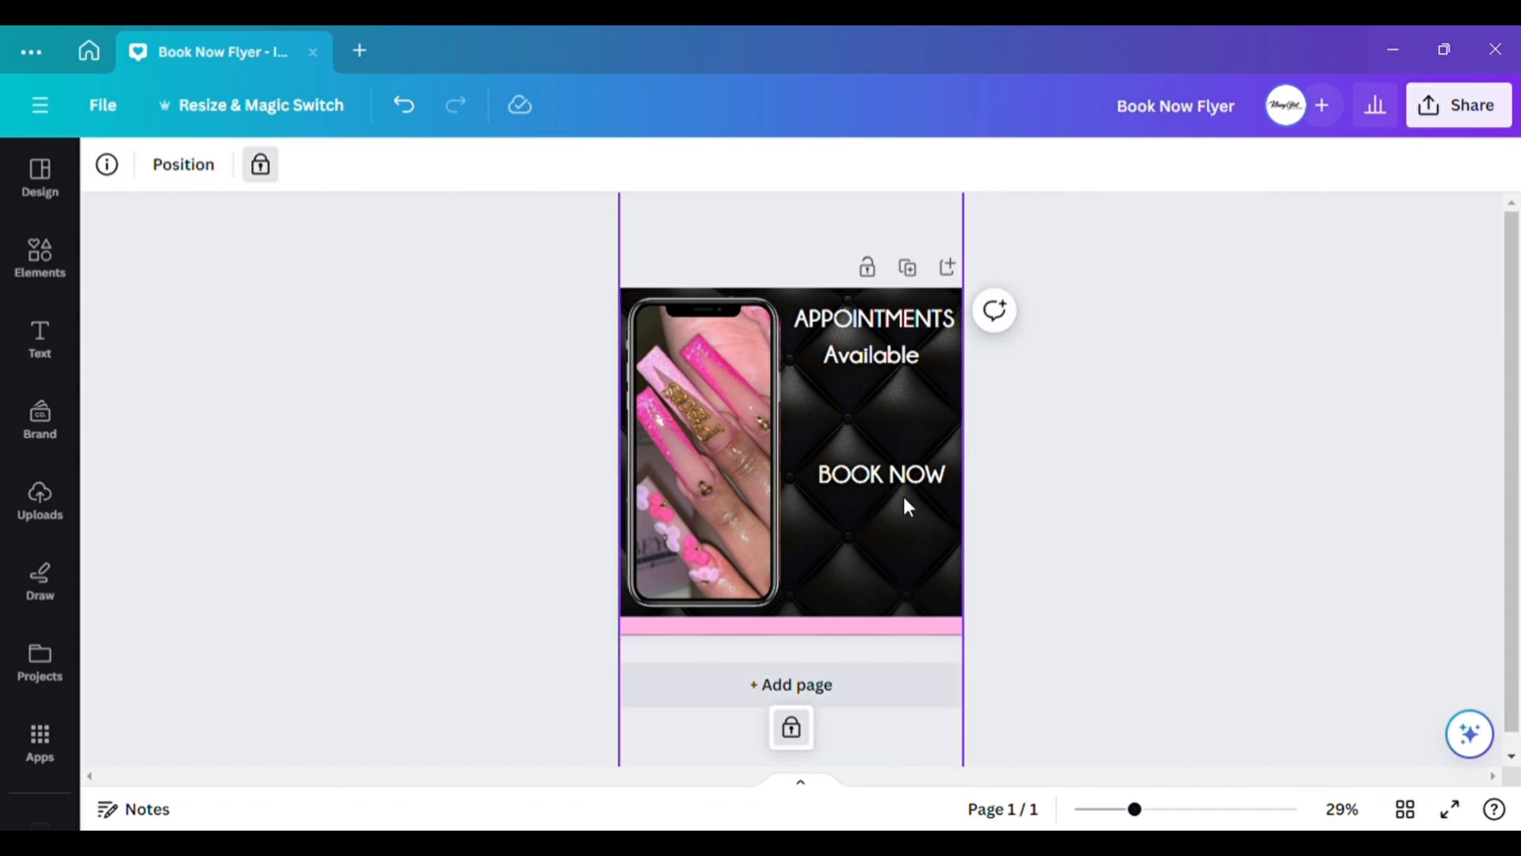
left_click(406, 117)
left_click(406, 111)
Complete the line under "BOOK NOW" as a placeholder phone number with the area code in parentheses.
left_click(874, 511)
left_click(877, 507)
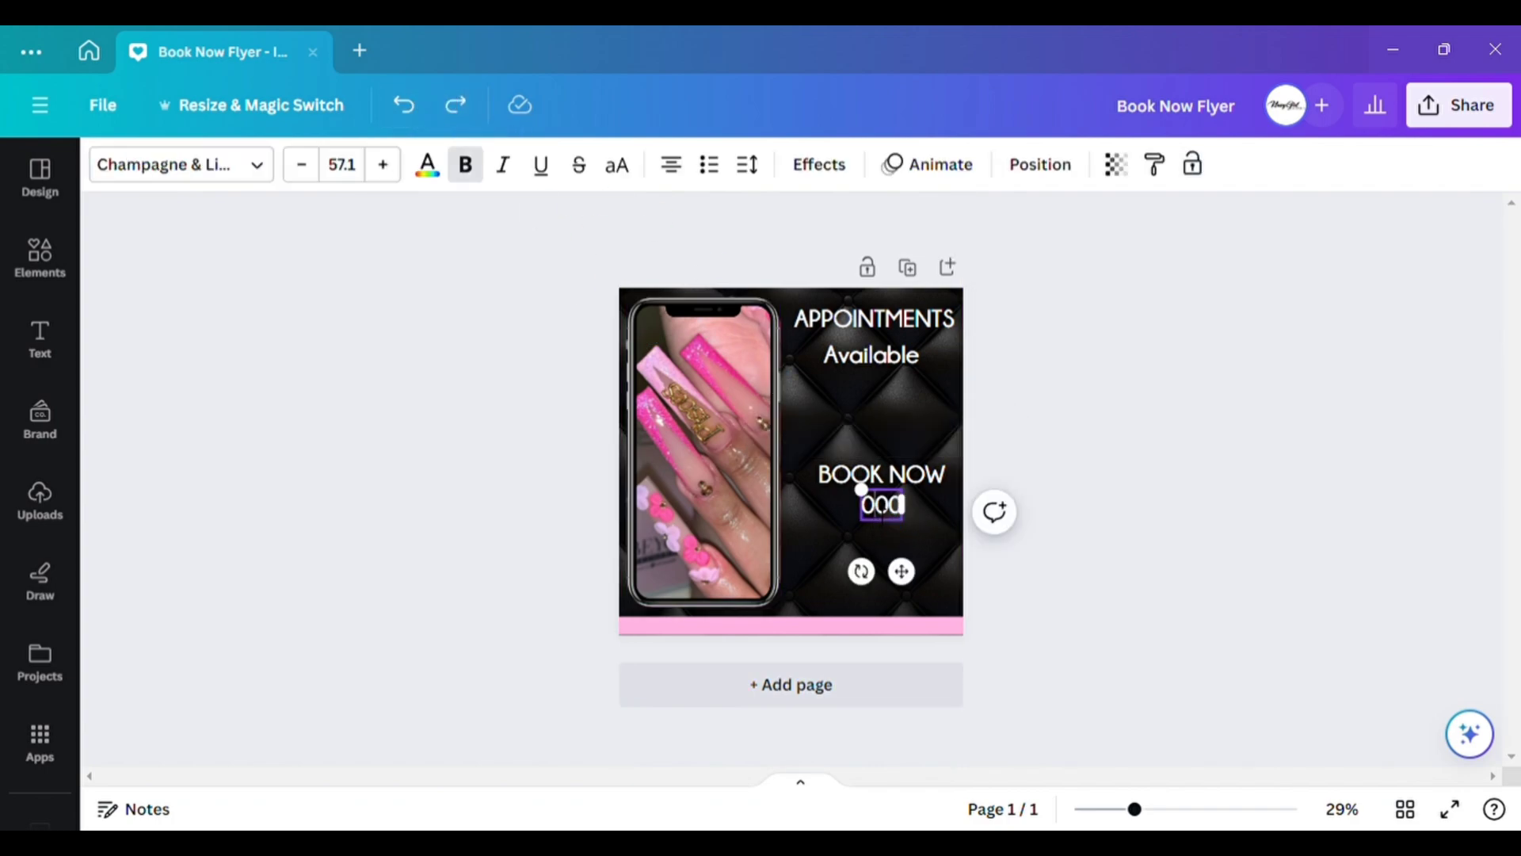
type("(")
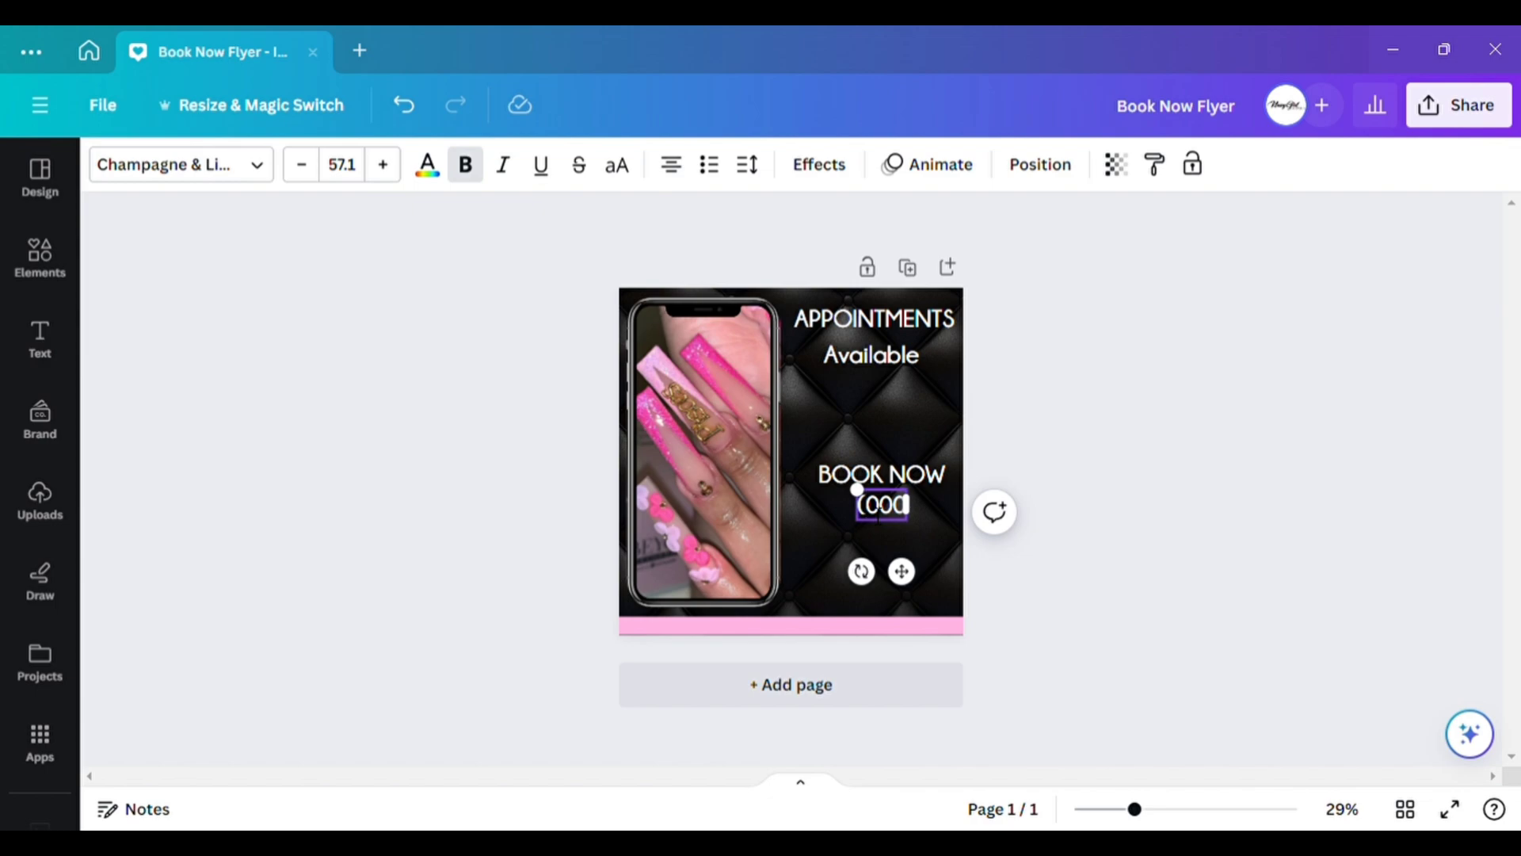
type("_")
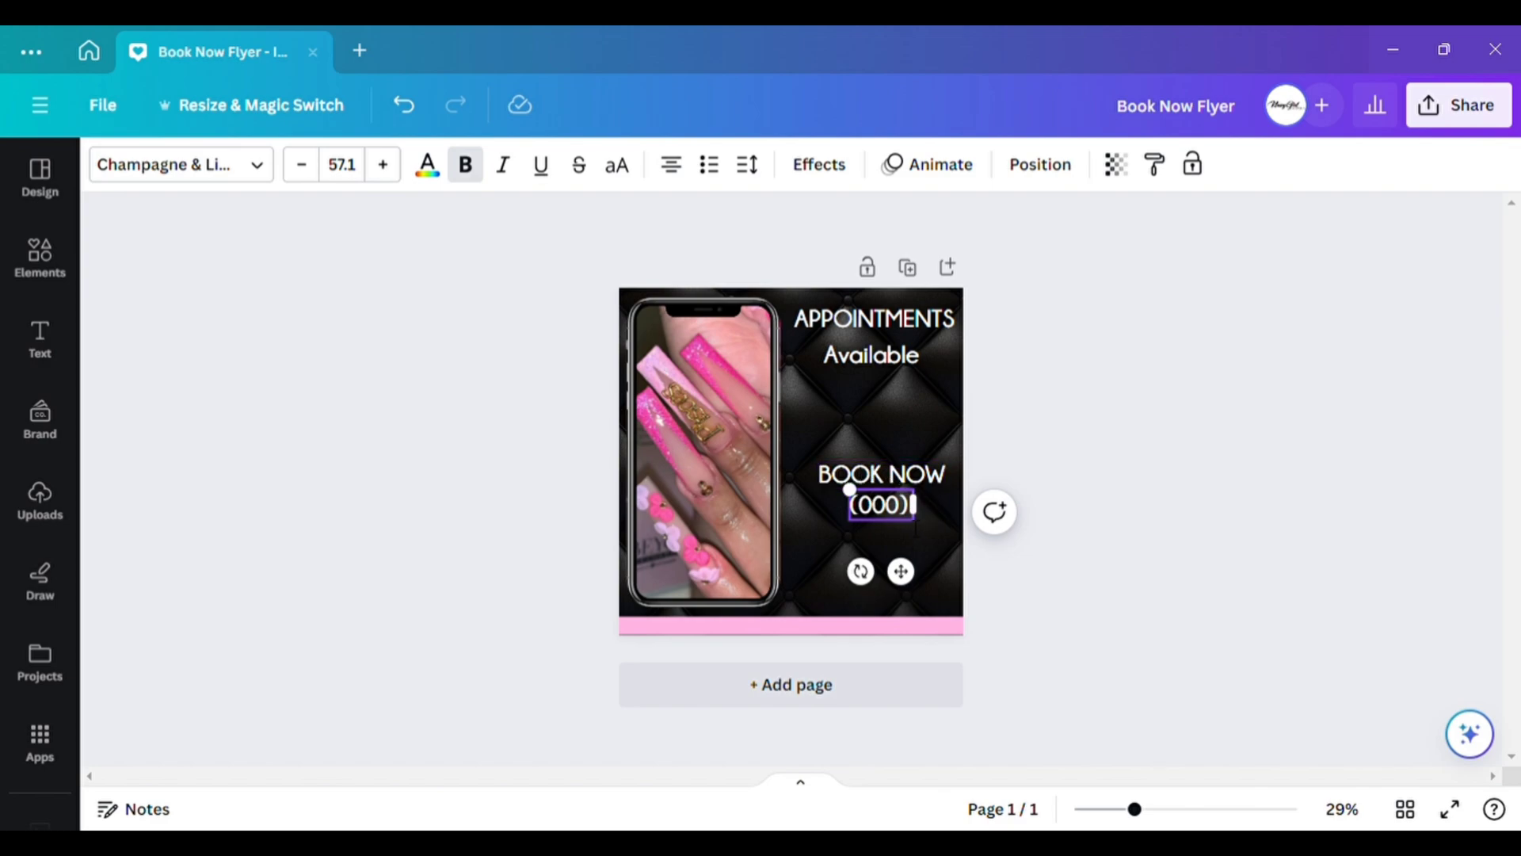
type(" 000-")
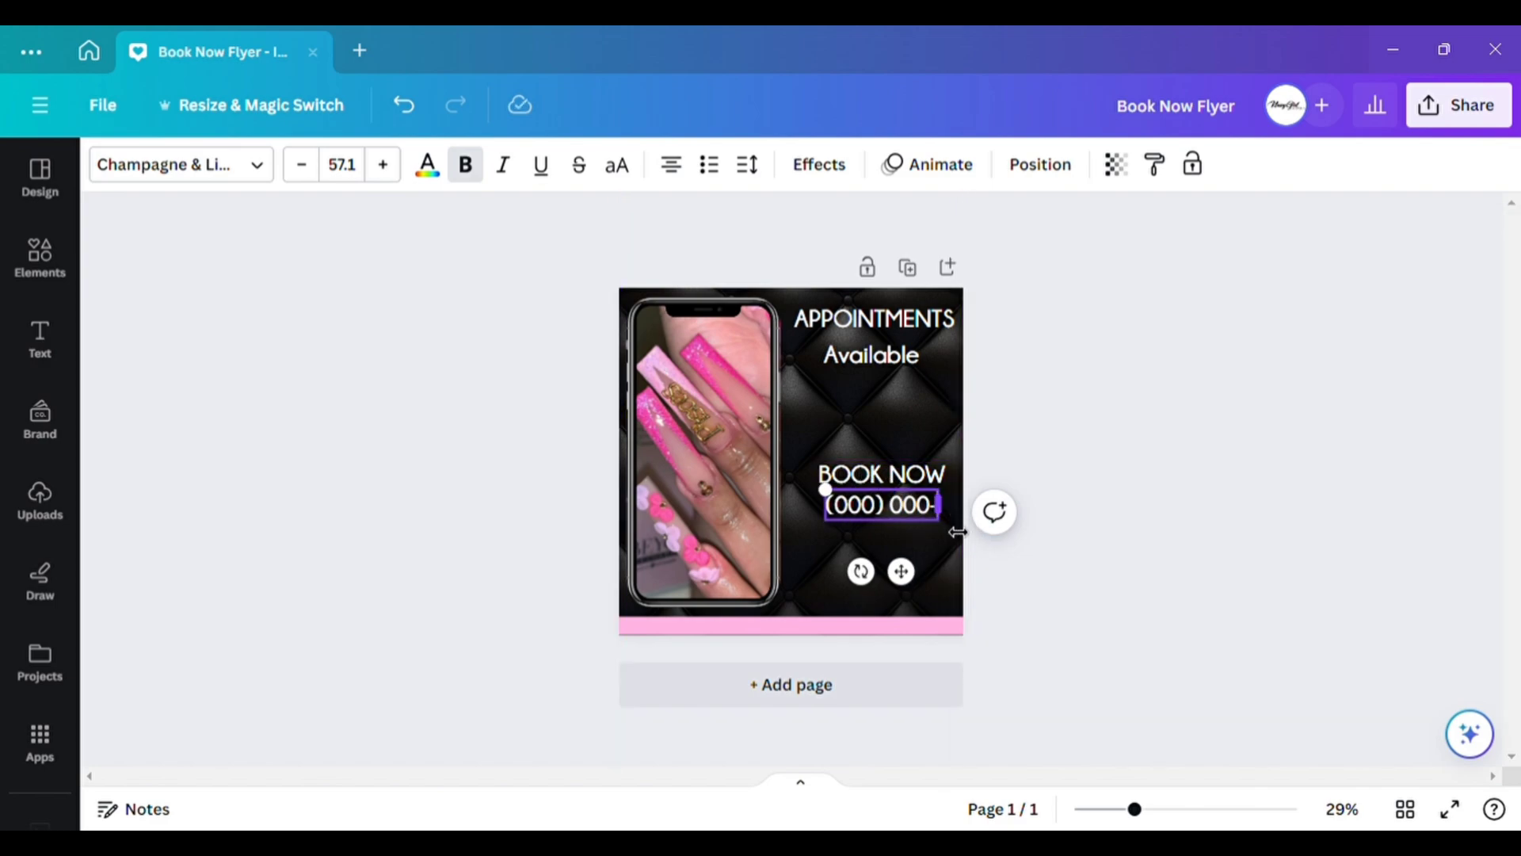
type("000")
left_click(1133, 485)
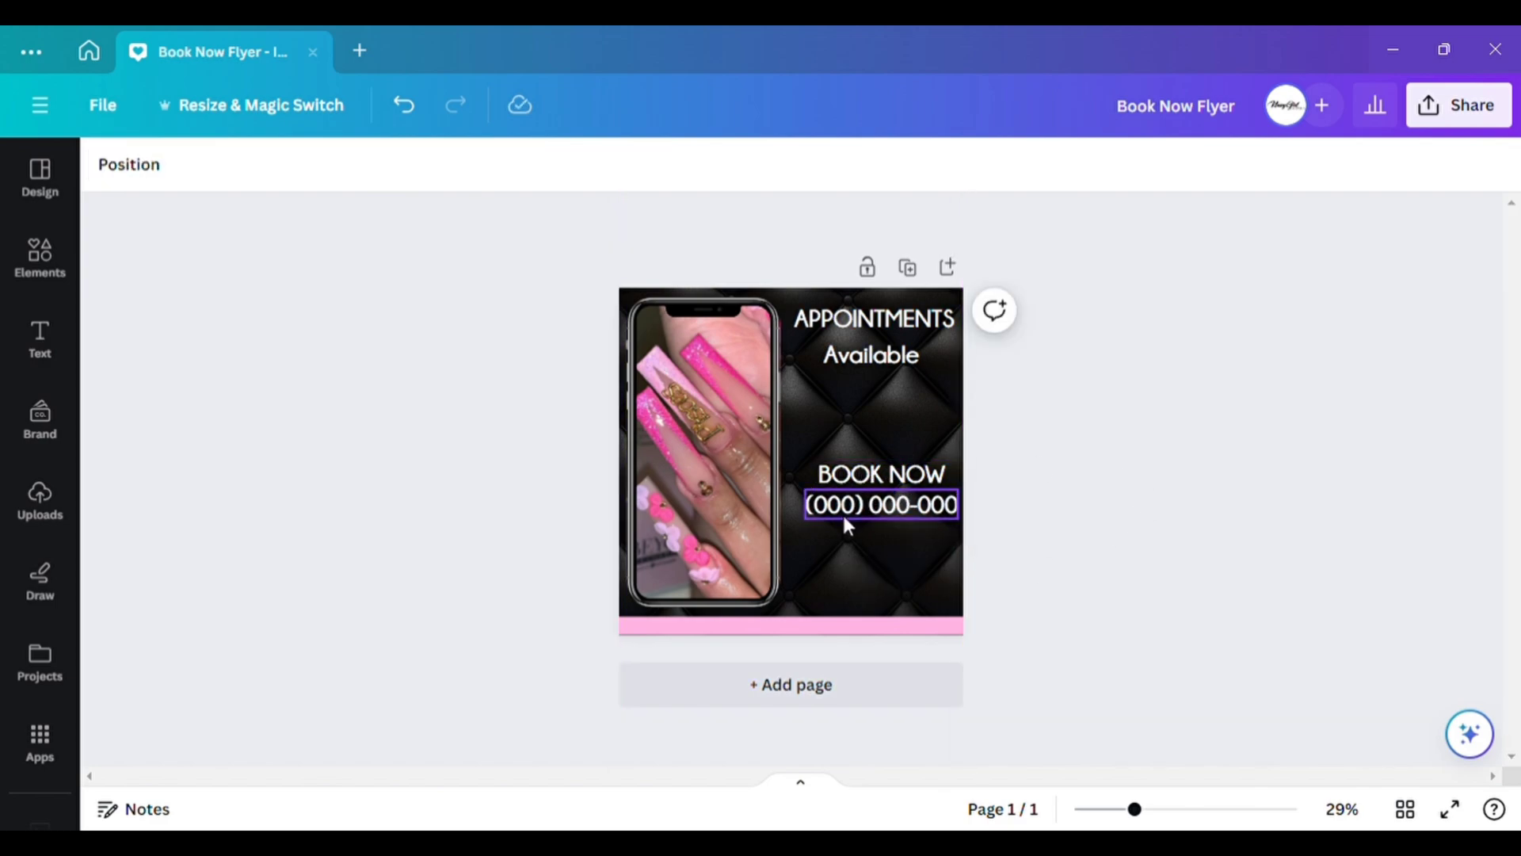
Shrink the phone number text to size 32.3 and center it under "BOOK NOW".
left_click(839, 511)
left_click_drag(805, 490, 871, 502)
left_click_drag(945, 584, 912, 587)
left_click(1063, 520)
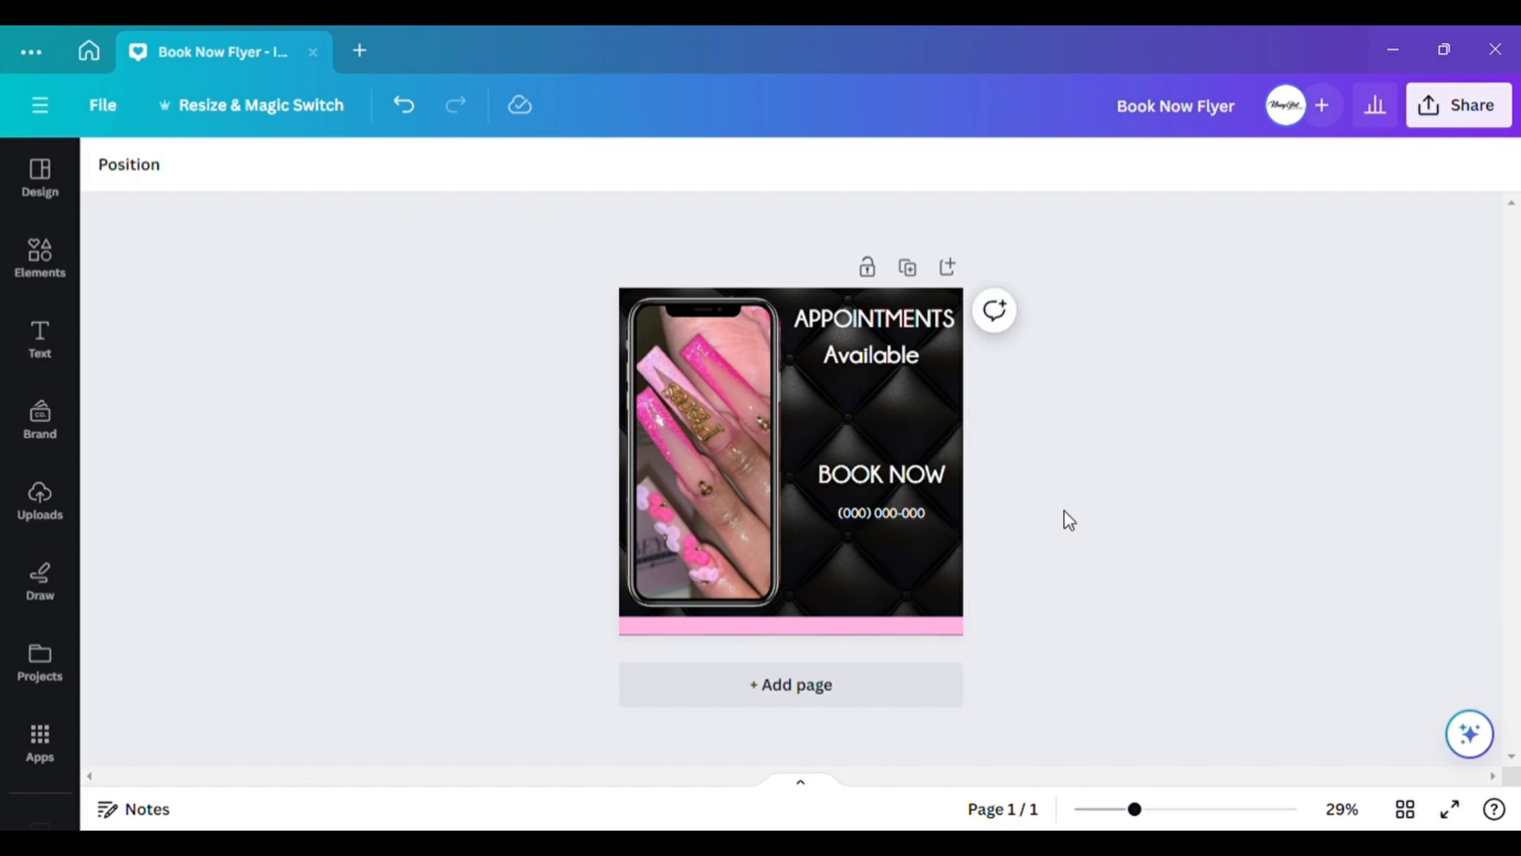
Duplicate the phone number line directly below and change the copy's text to "YOURSOCIALMEDIA".
left_click(892, 515)
left_click_drag(900, 516, 911, 547)
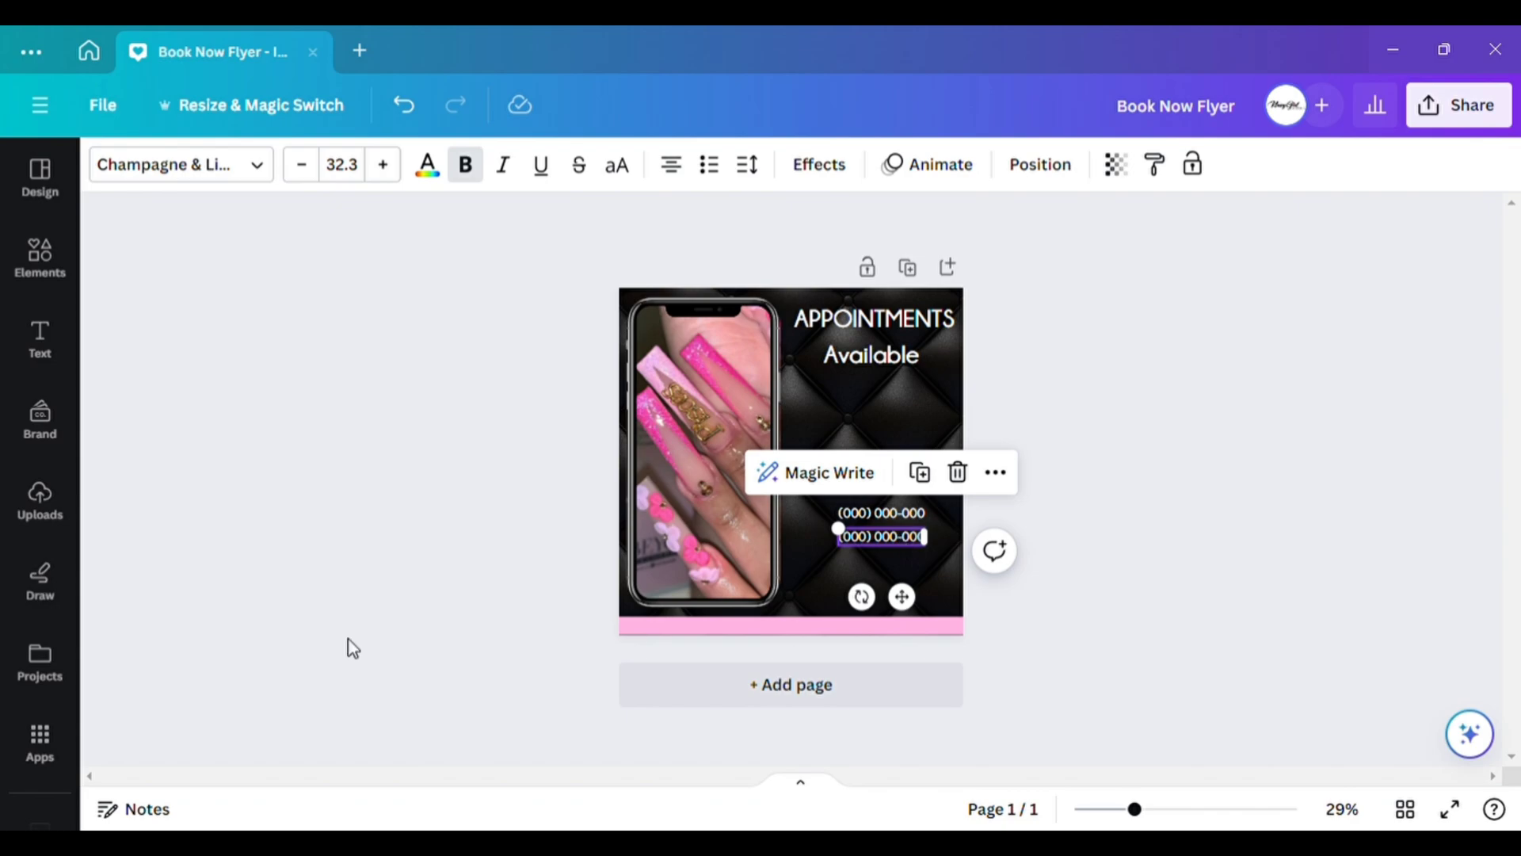
double_click(878, 532)
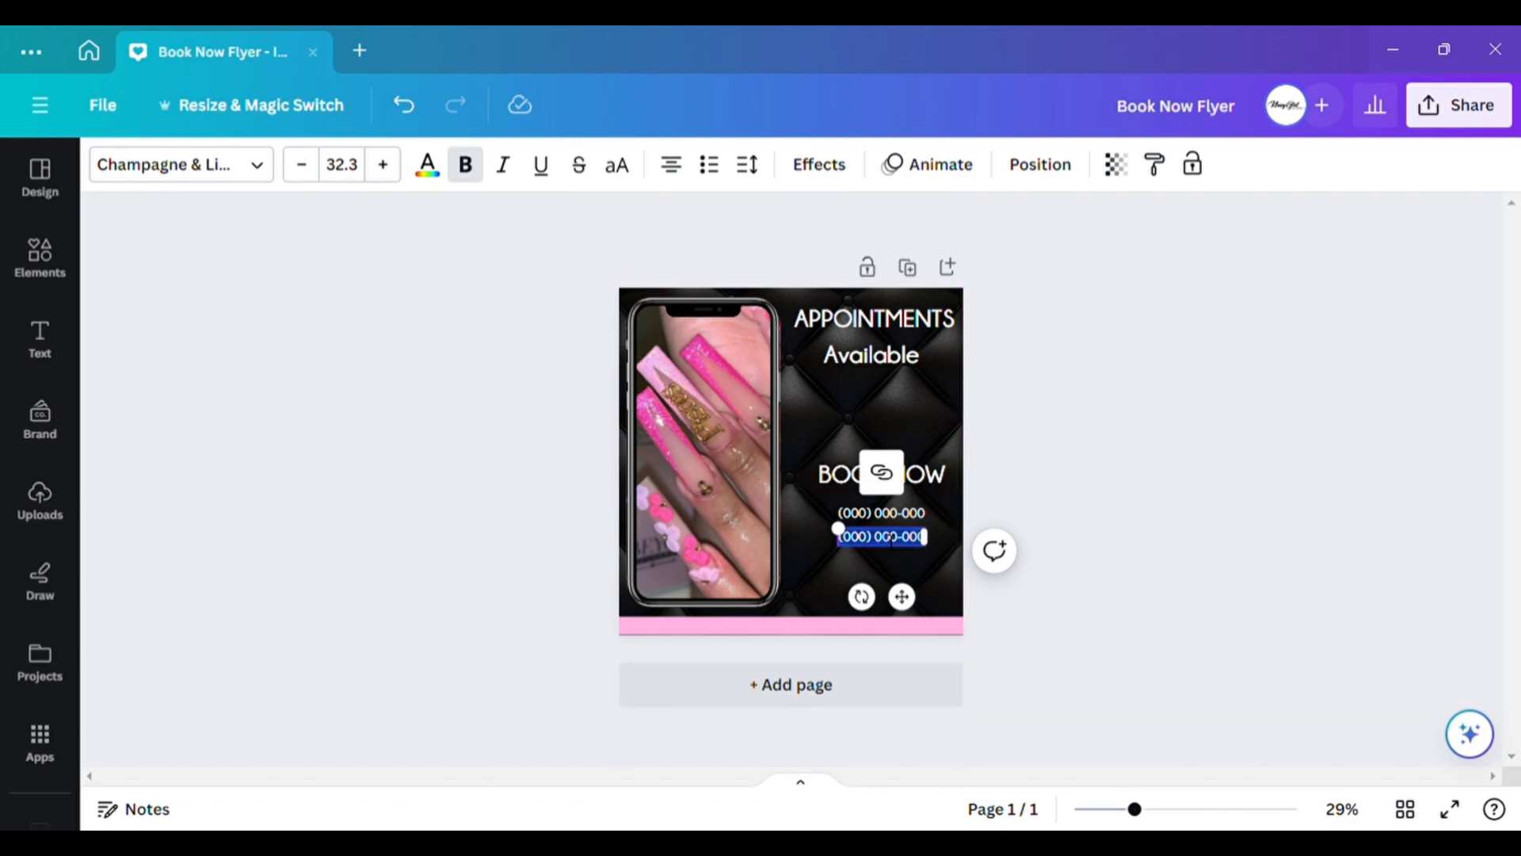
type("Socia")
key("BackSpace")
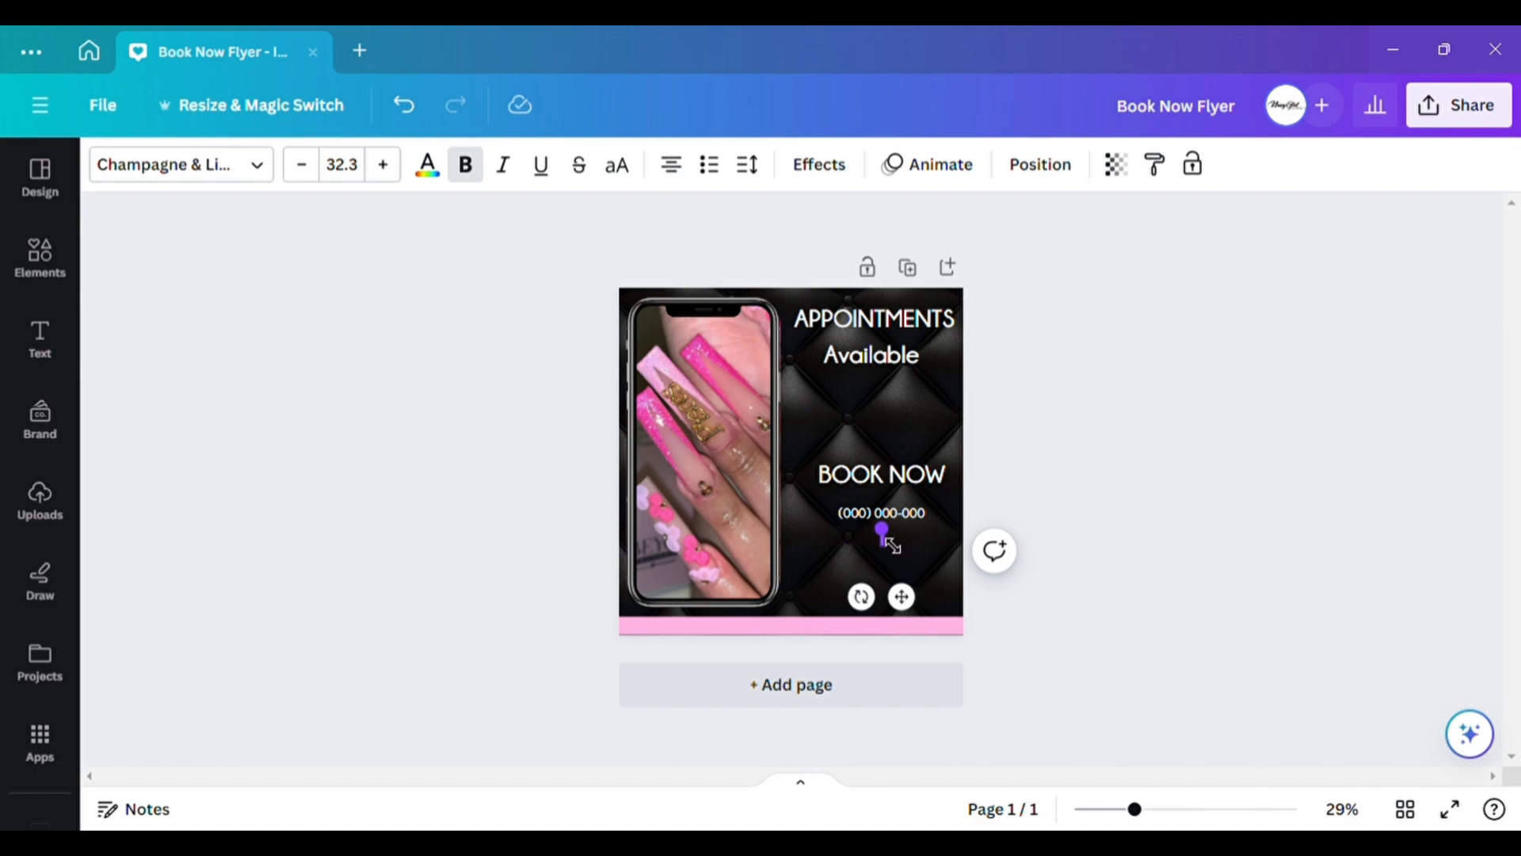
type("YOURS")
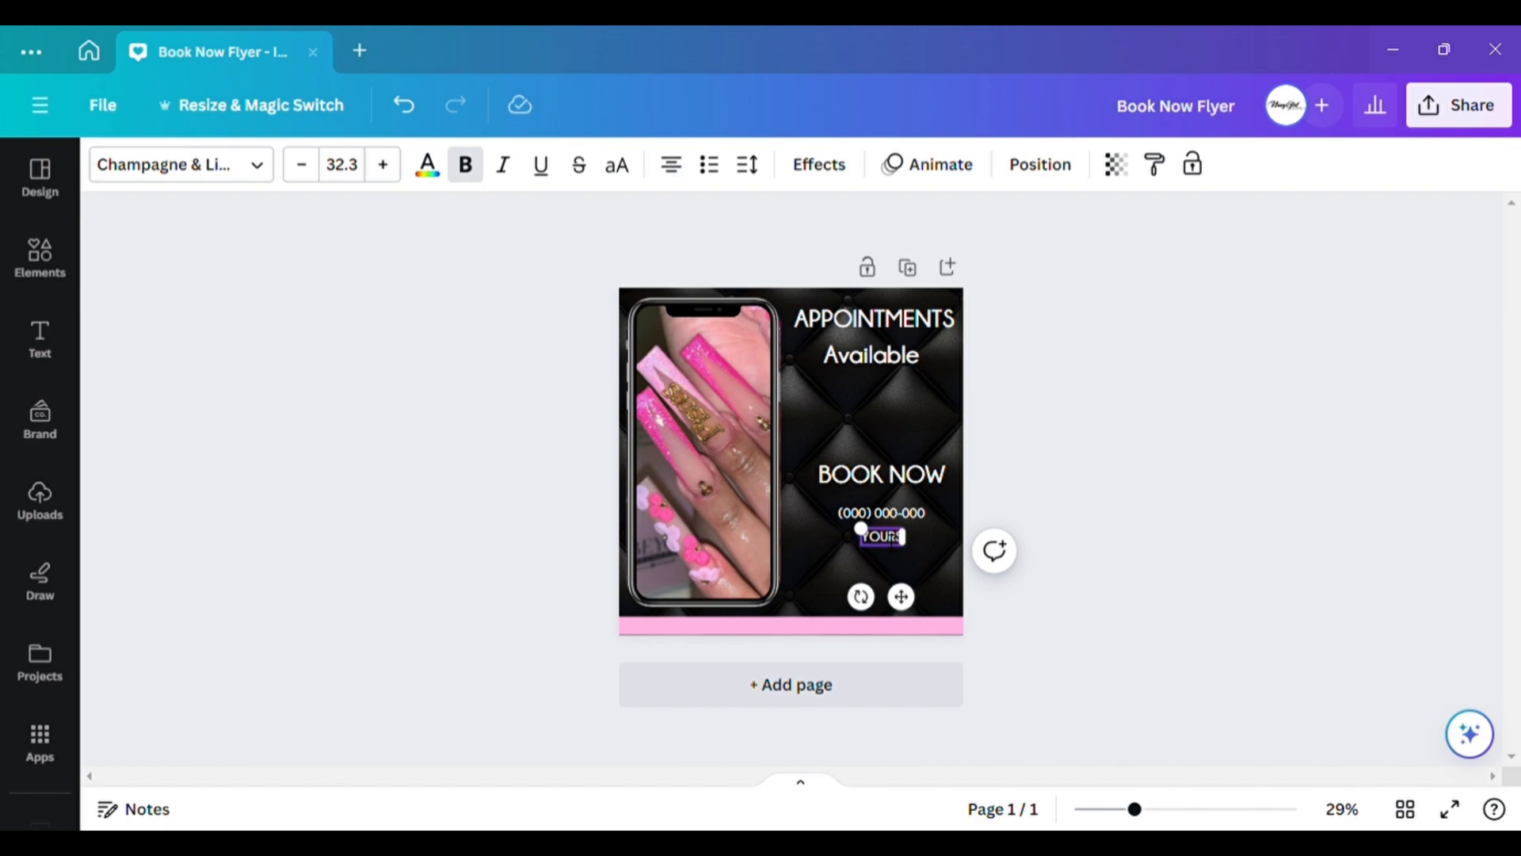
type("OCIALMEDIA")
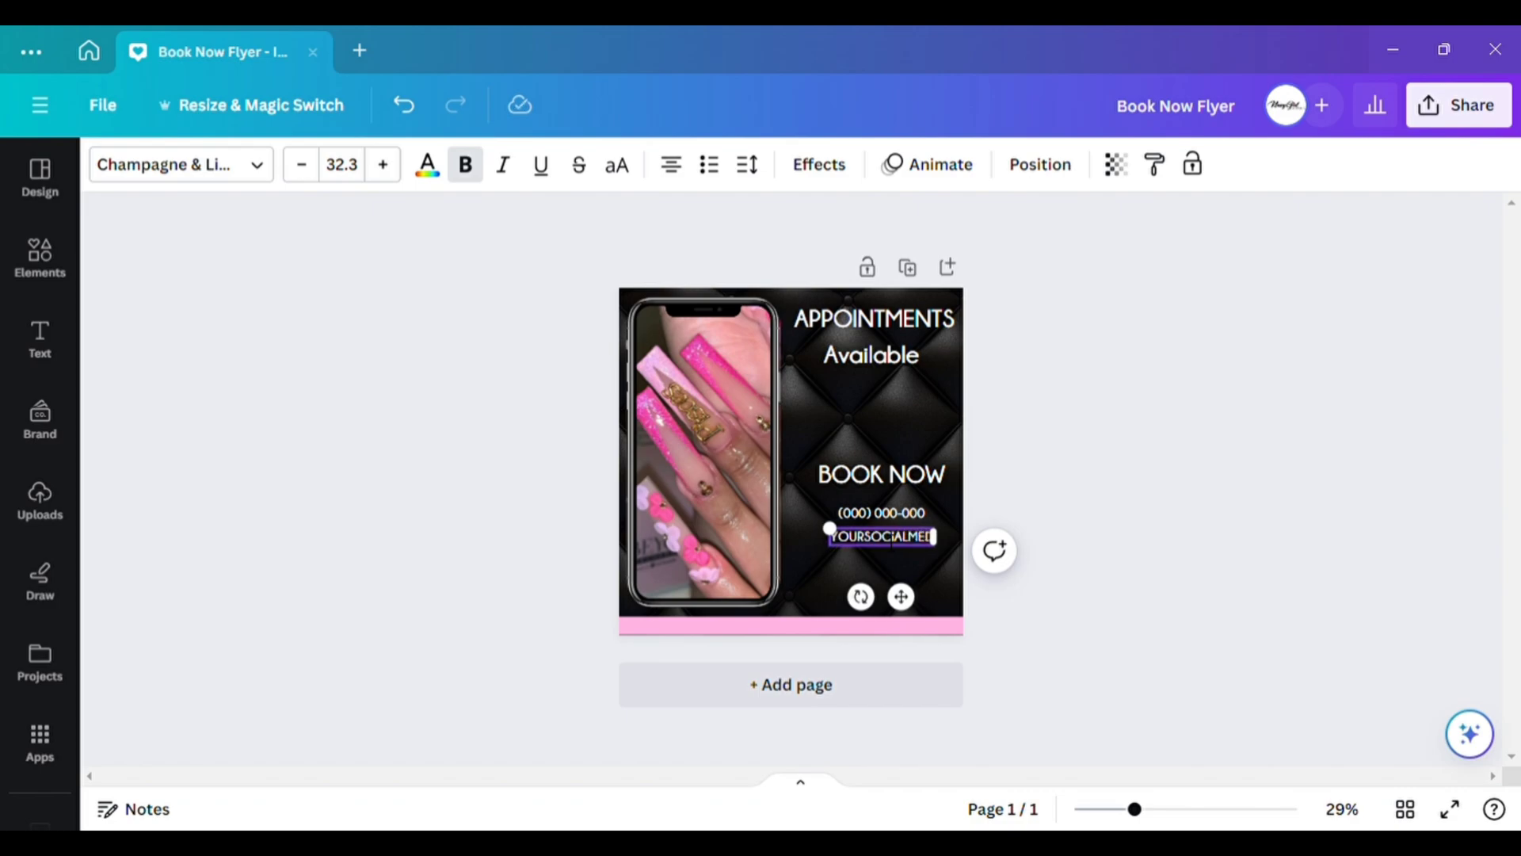
left_click(910, 557)
Duplicate the "YOURSOCIALMEDIA" line and place the copy directly beneath it.
left_click(892, 536)
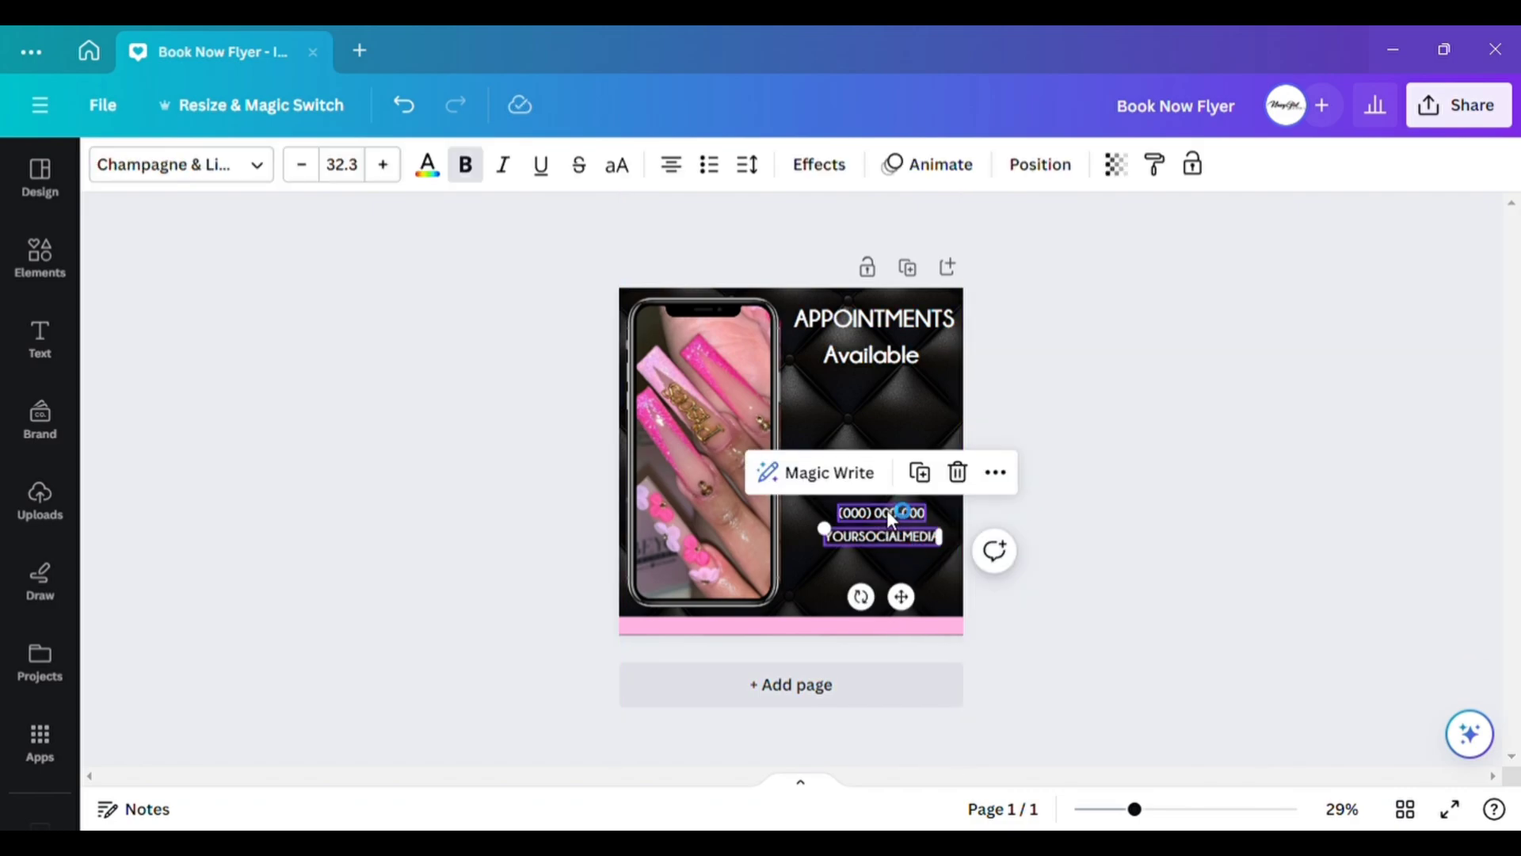
left_click(920, 472)
left_click_drag(911, 541, 913, 572)
left_click(910, 577)
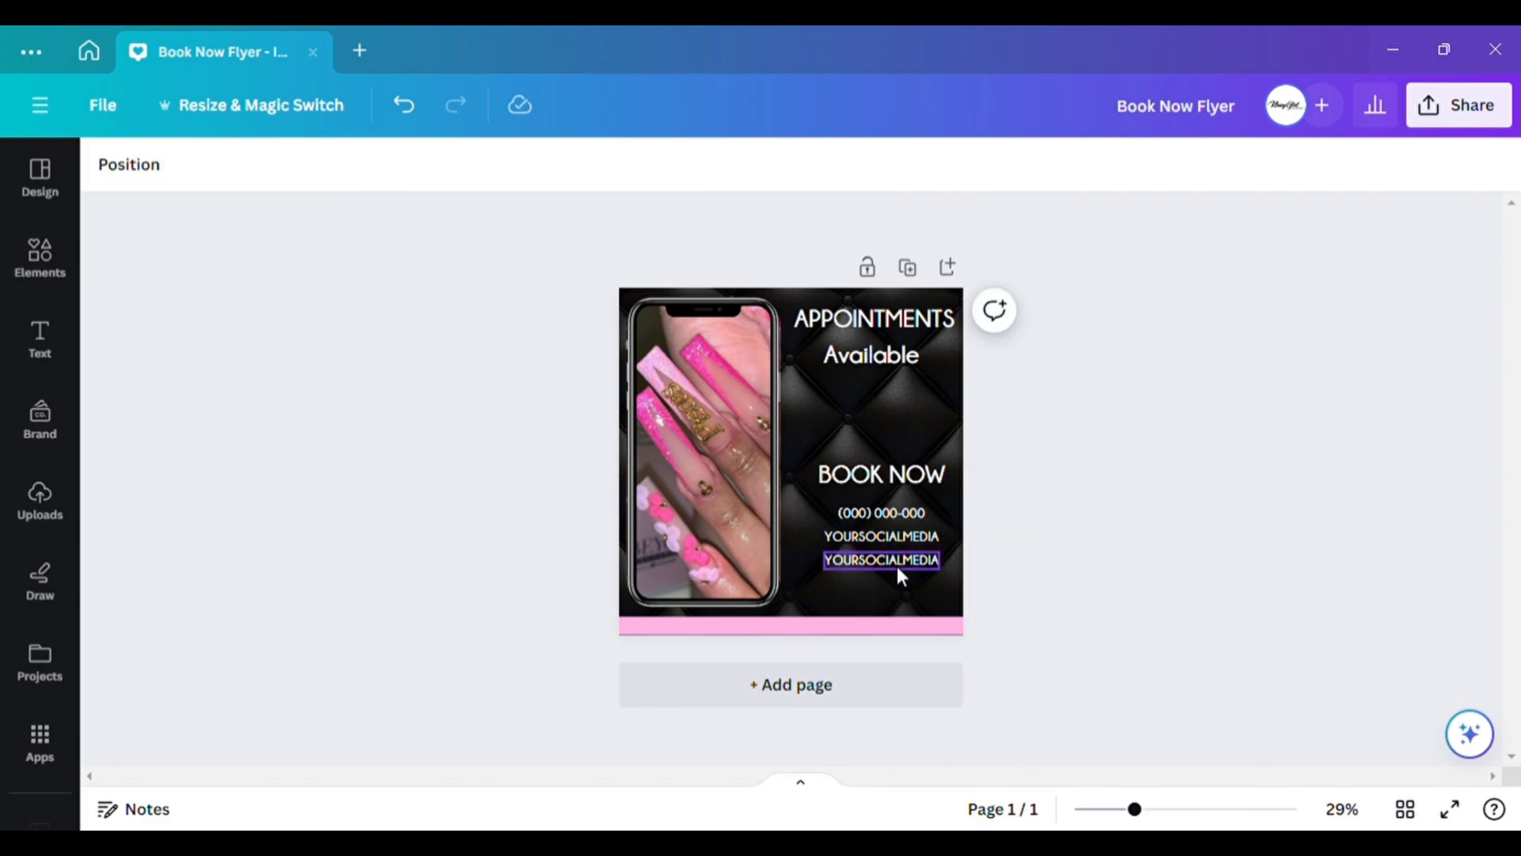
Duplicate the lower "YOURSOCIALMEDIA" line onto the pink strip and change the copy's text to "YOURWEBSITE.COM".
left_click(892, 565)
left_click(939, 497)
left_click_drag(907, 578, 820, 631)
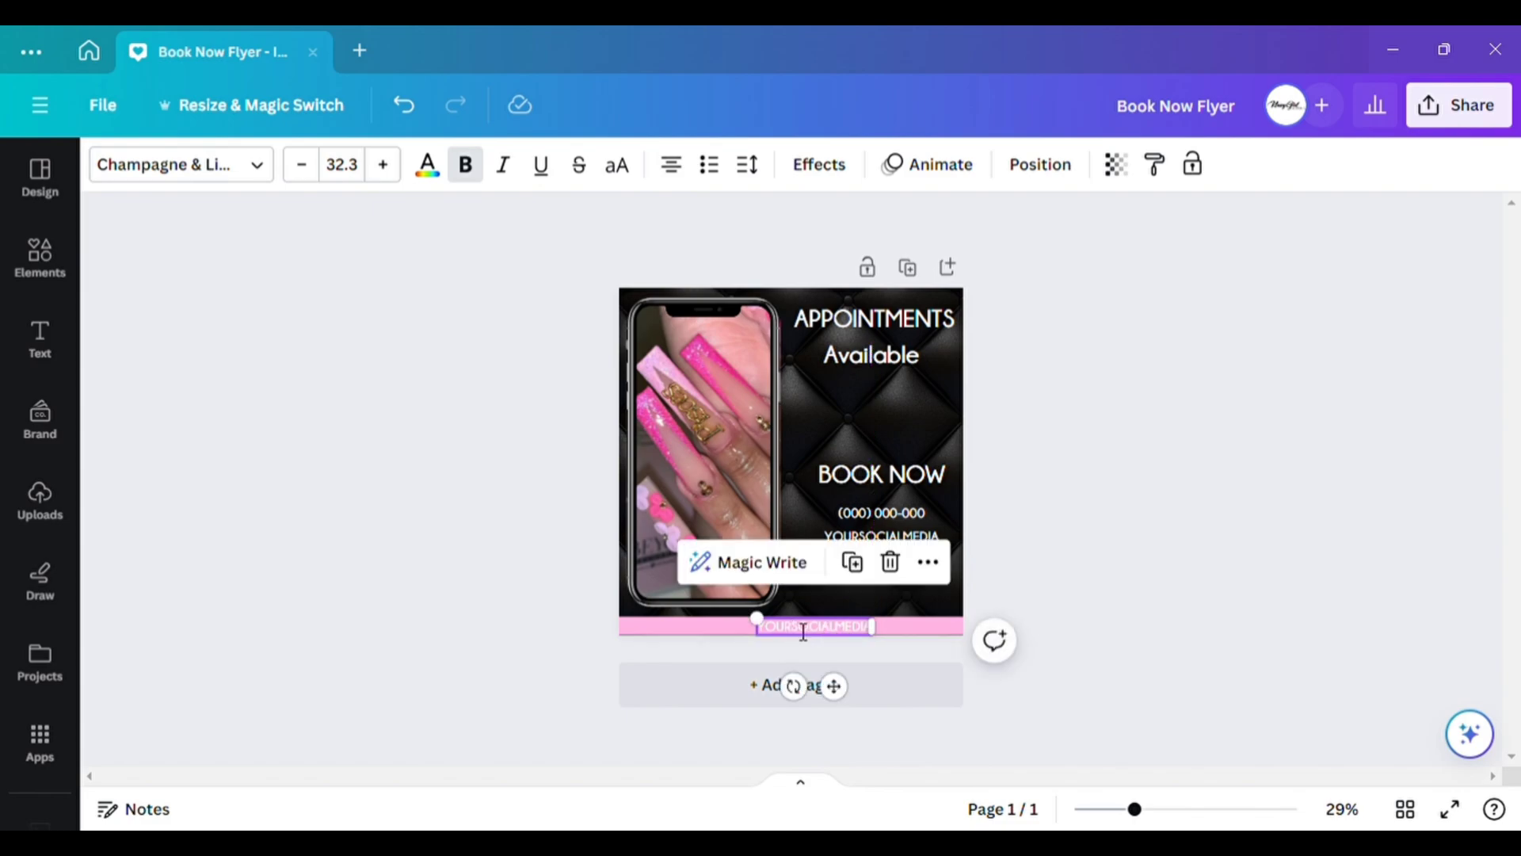
double_click(796, 630)
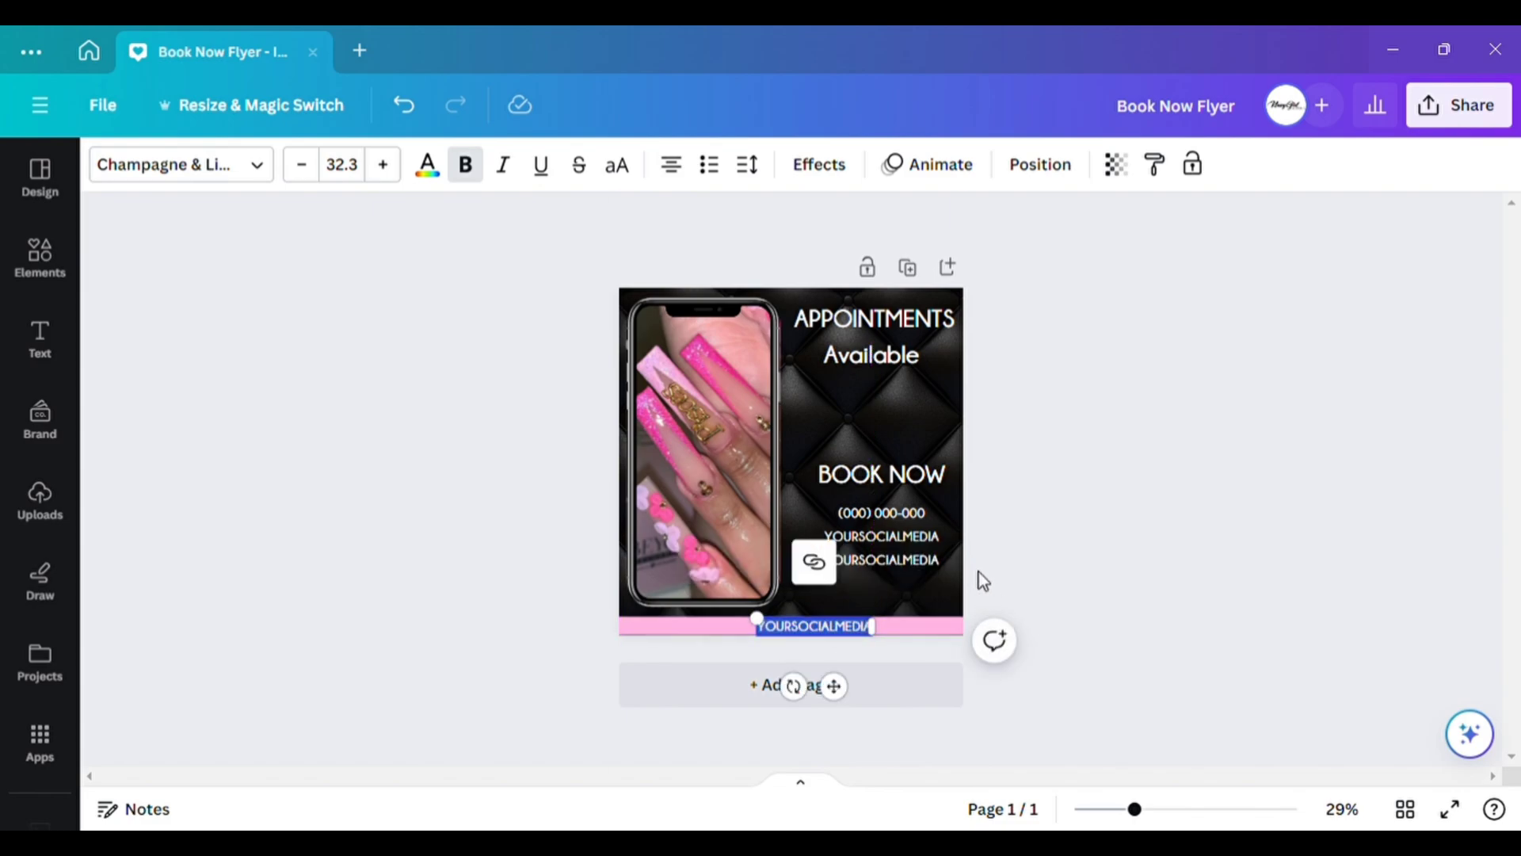
type("YOUR")
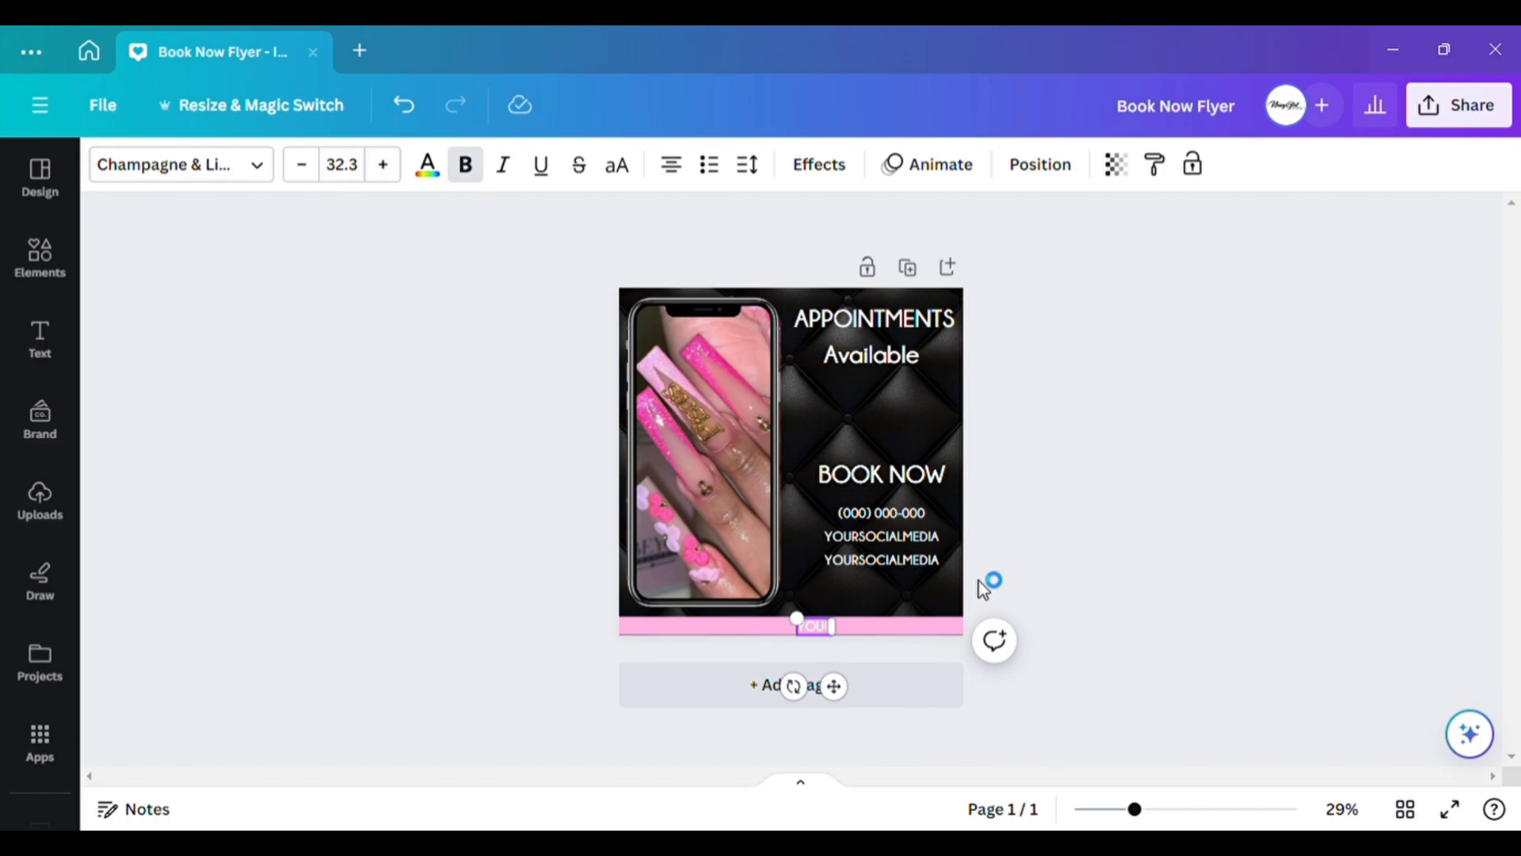
type("WEBSIT")
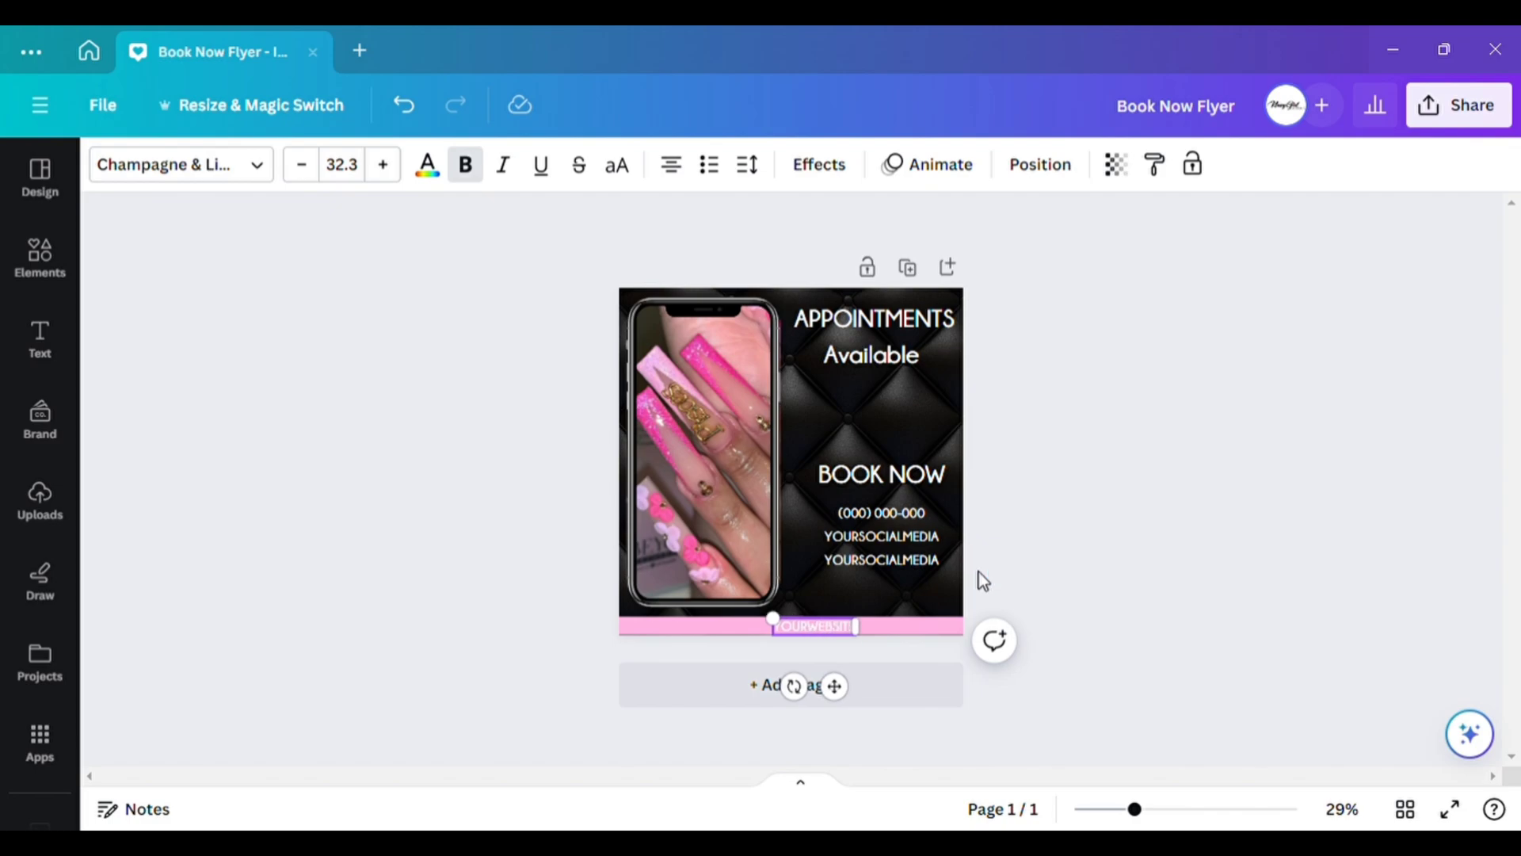
type("E.COM")
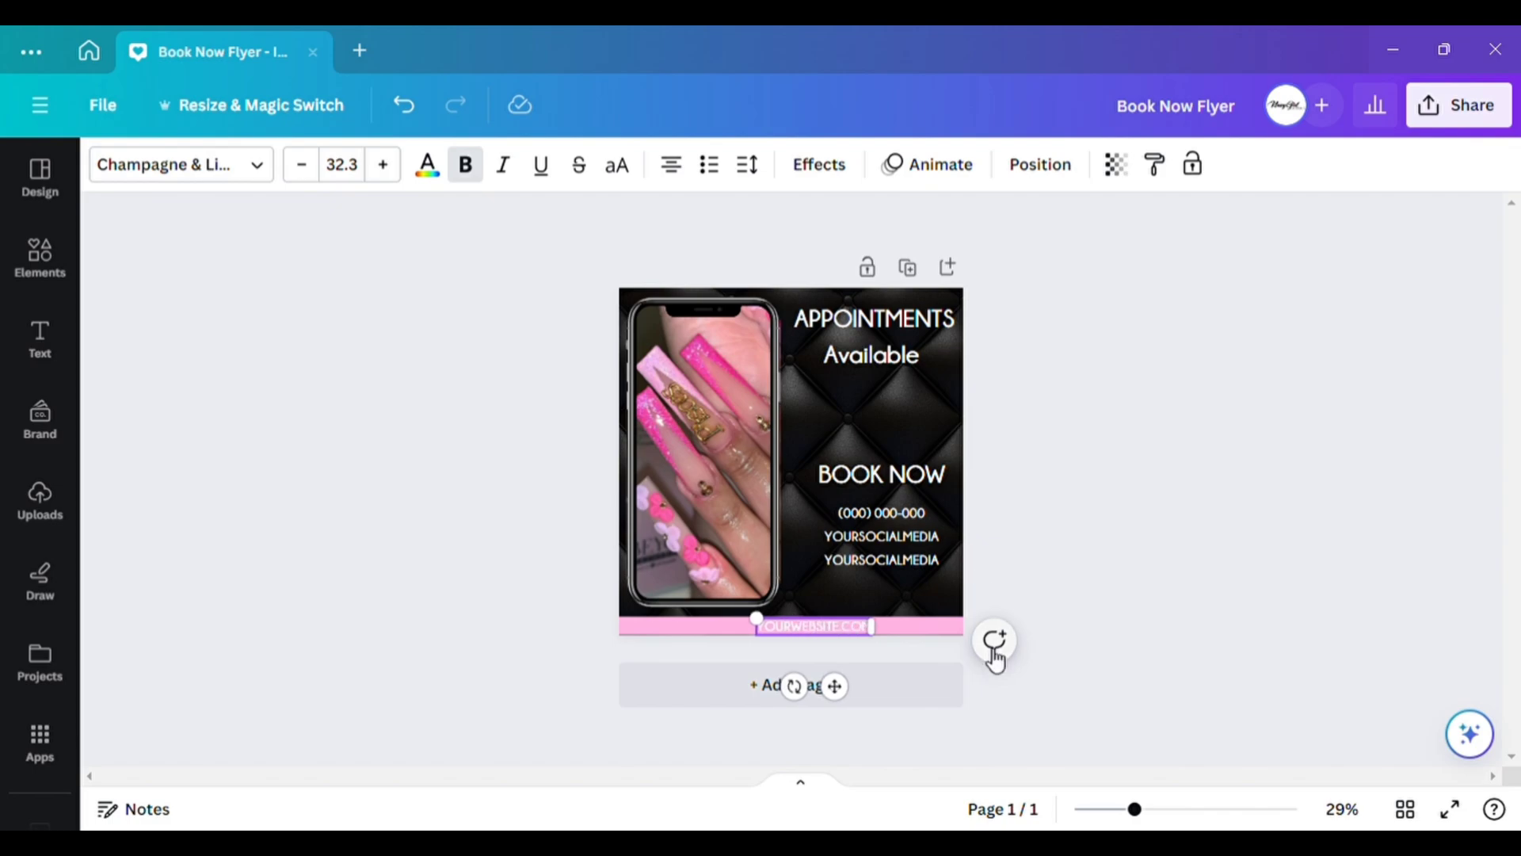
Color the website text black, and set "BOOK NOW" in the Coluna font at size 118 just above the phone number.
left_click(548, 168)
left_click(526, 262)
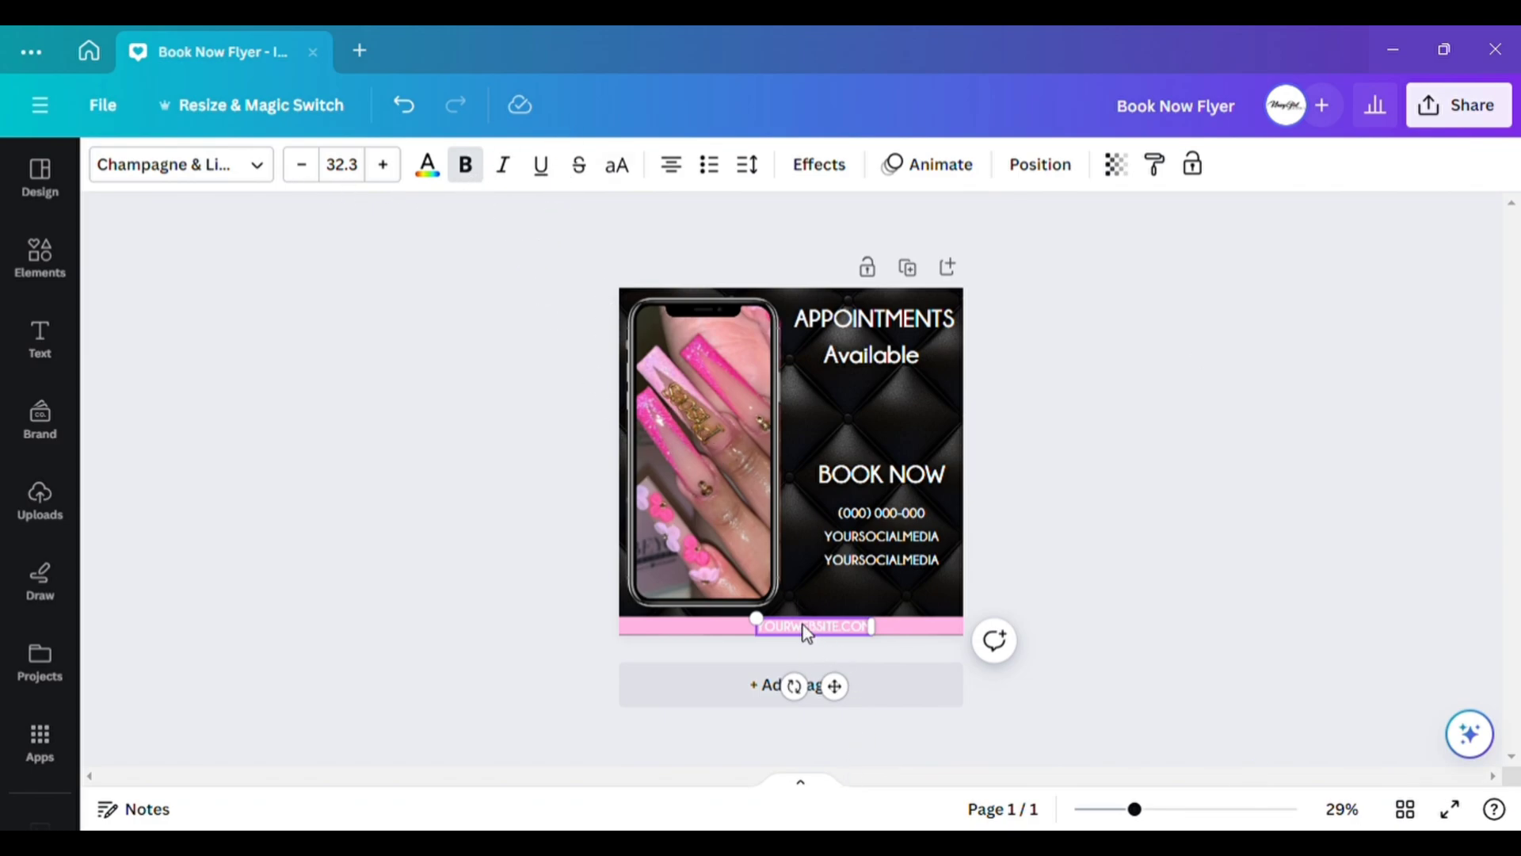
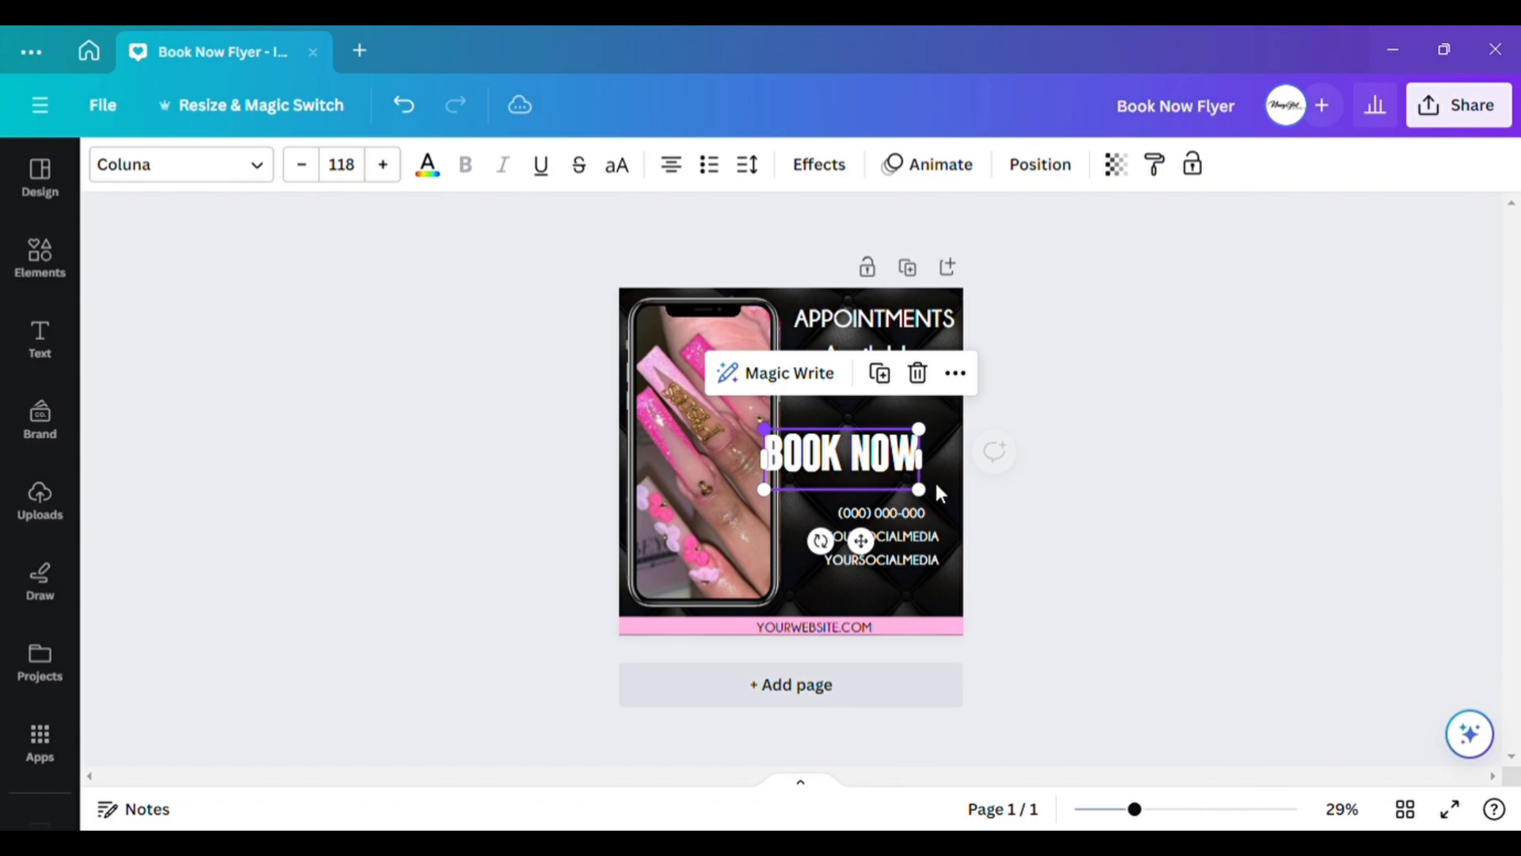
key("ctrl+z")
left_click_drag(872, 478, 866, 481)
left_click(1040, 565)
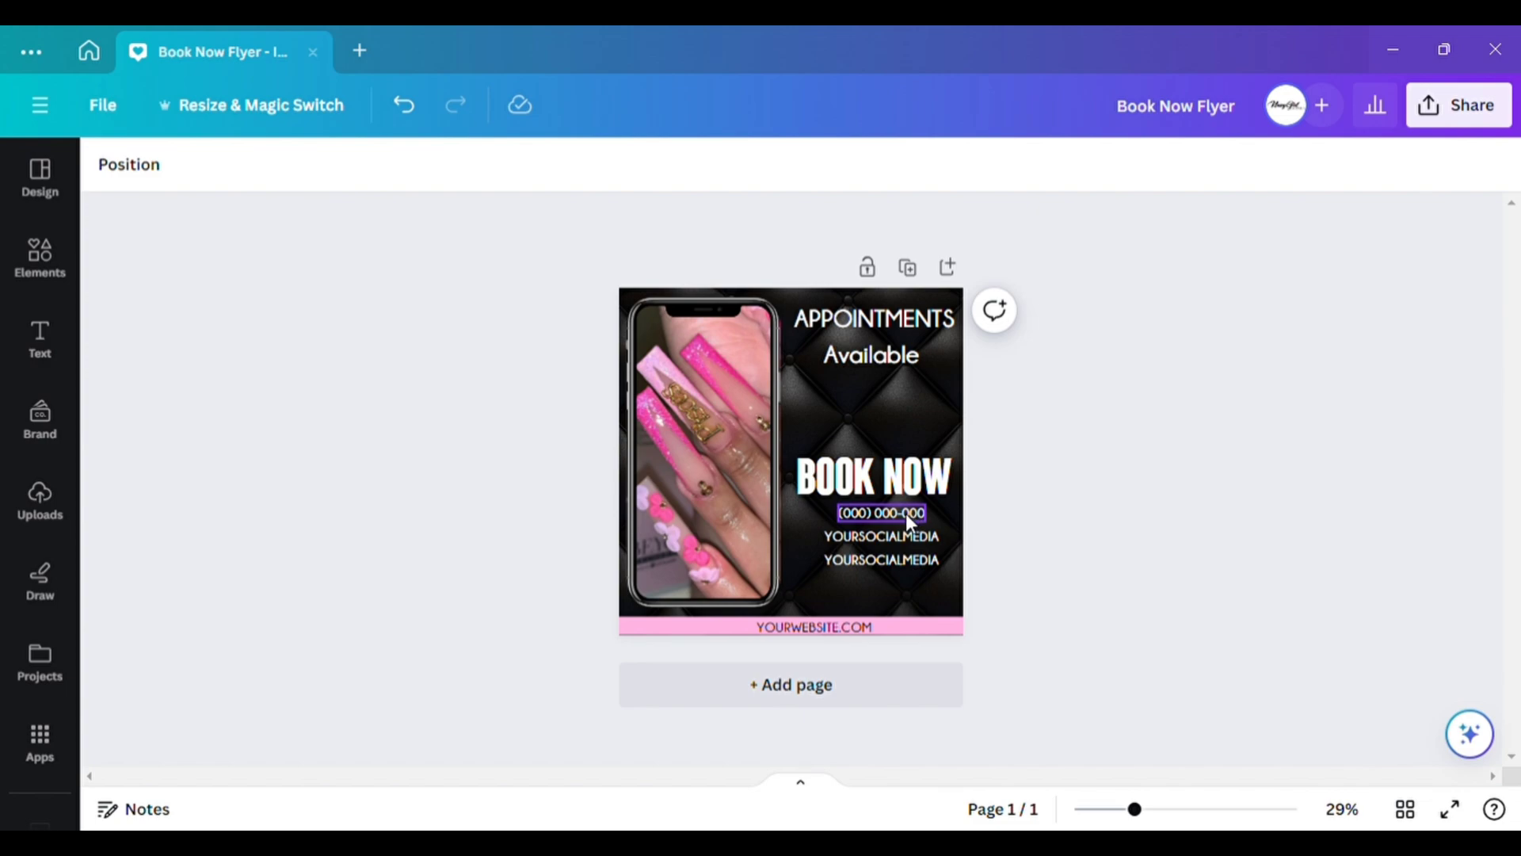
Set "APPOINTMENTS" in the Coluna font at a size of about 91 and place it beside the top of the phone frame.
left_click(895, 320)
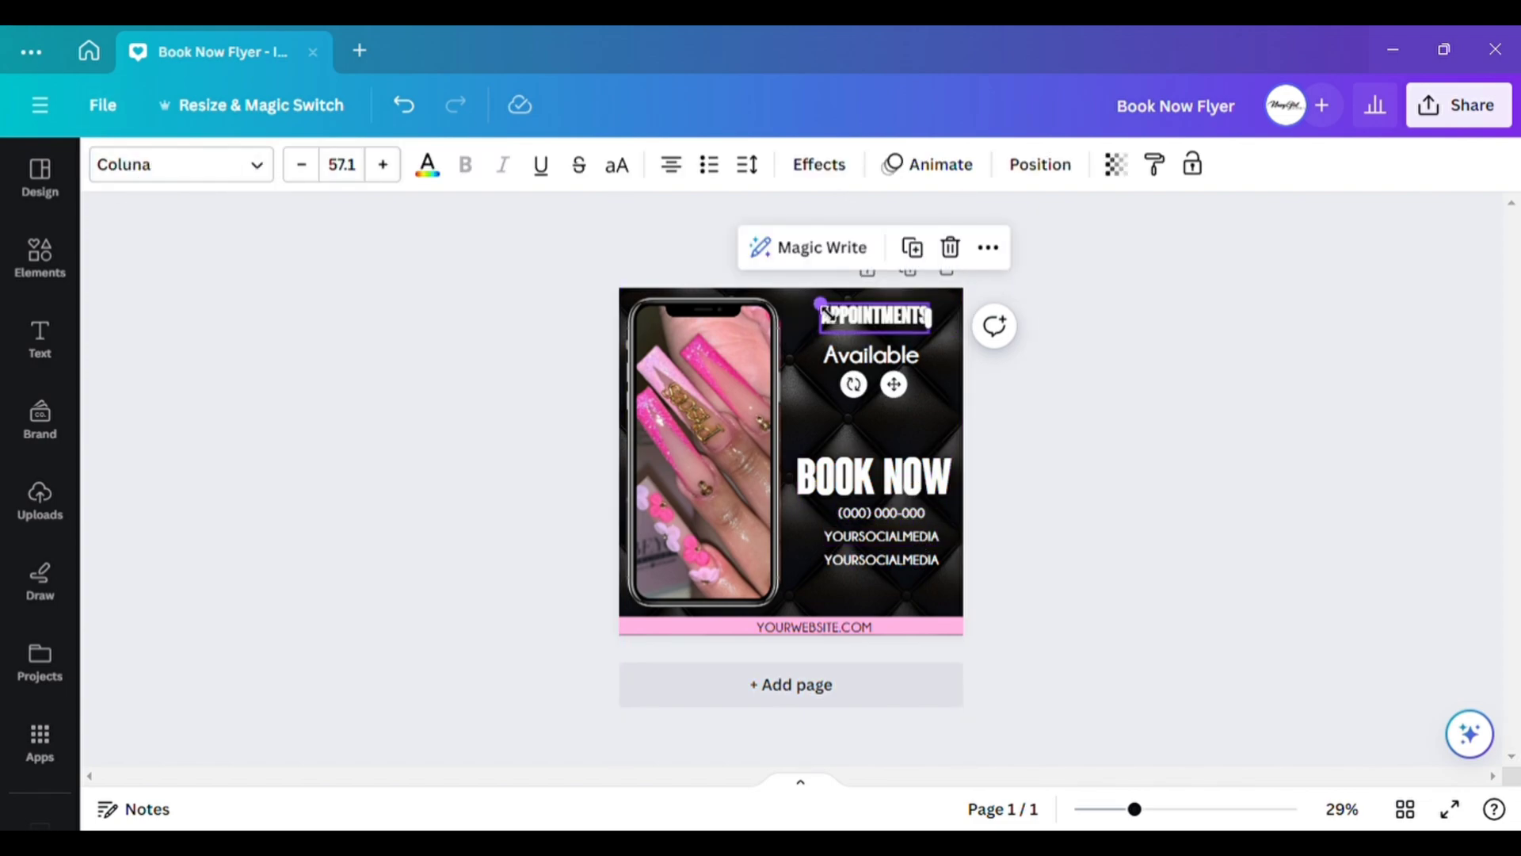
left_click_drag(820, 308, 758, 295)
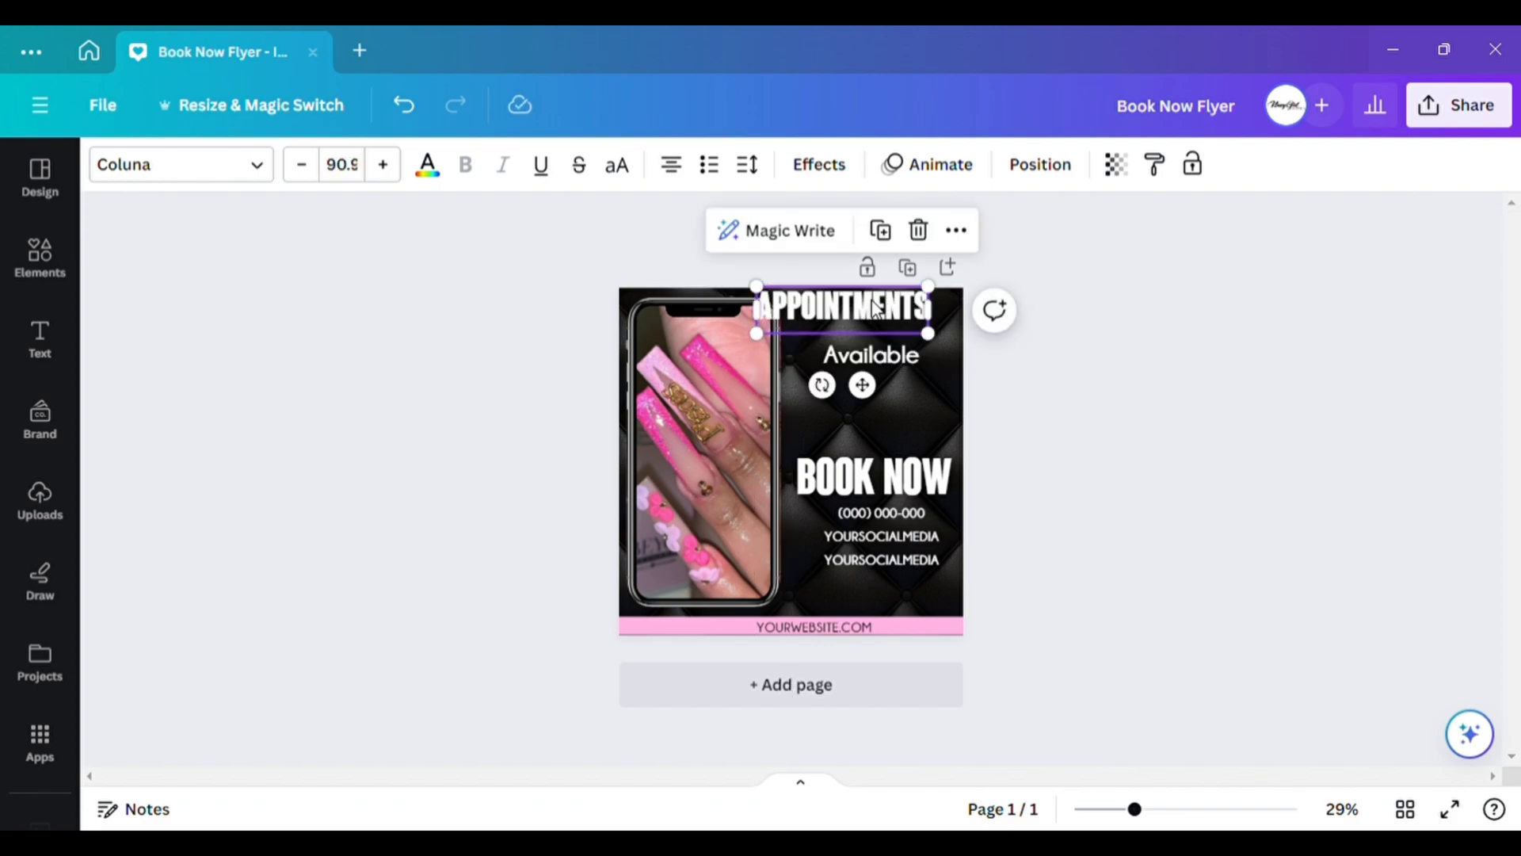
left_click_drag(879, 311, 931, 361)
Convert the "Available" text to uppercase and reduce it to size 38.3.
left_click(871, 355)
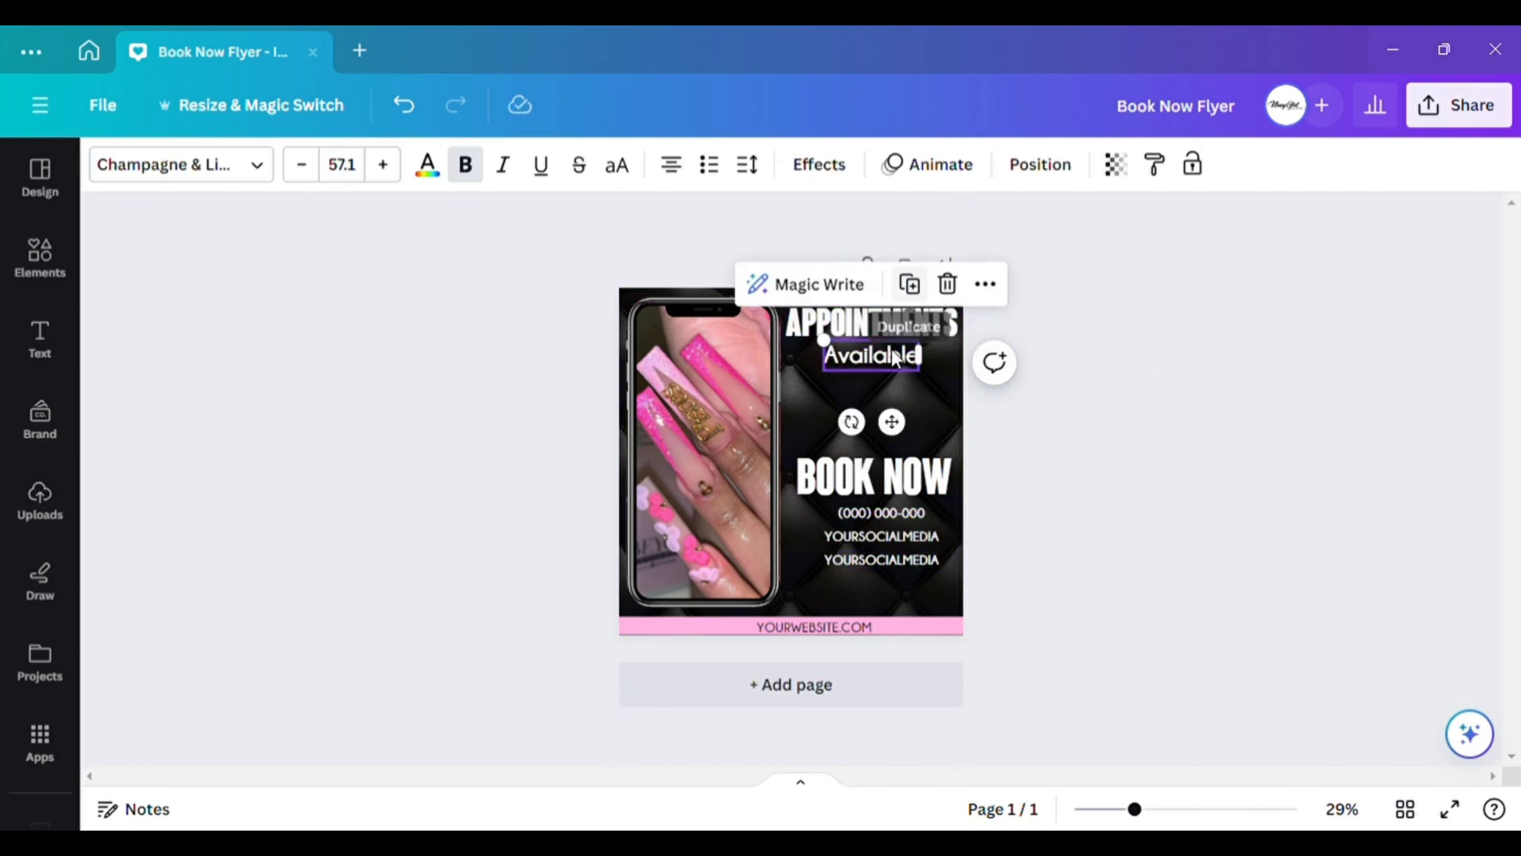
left_click(618, 164)
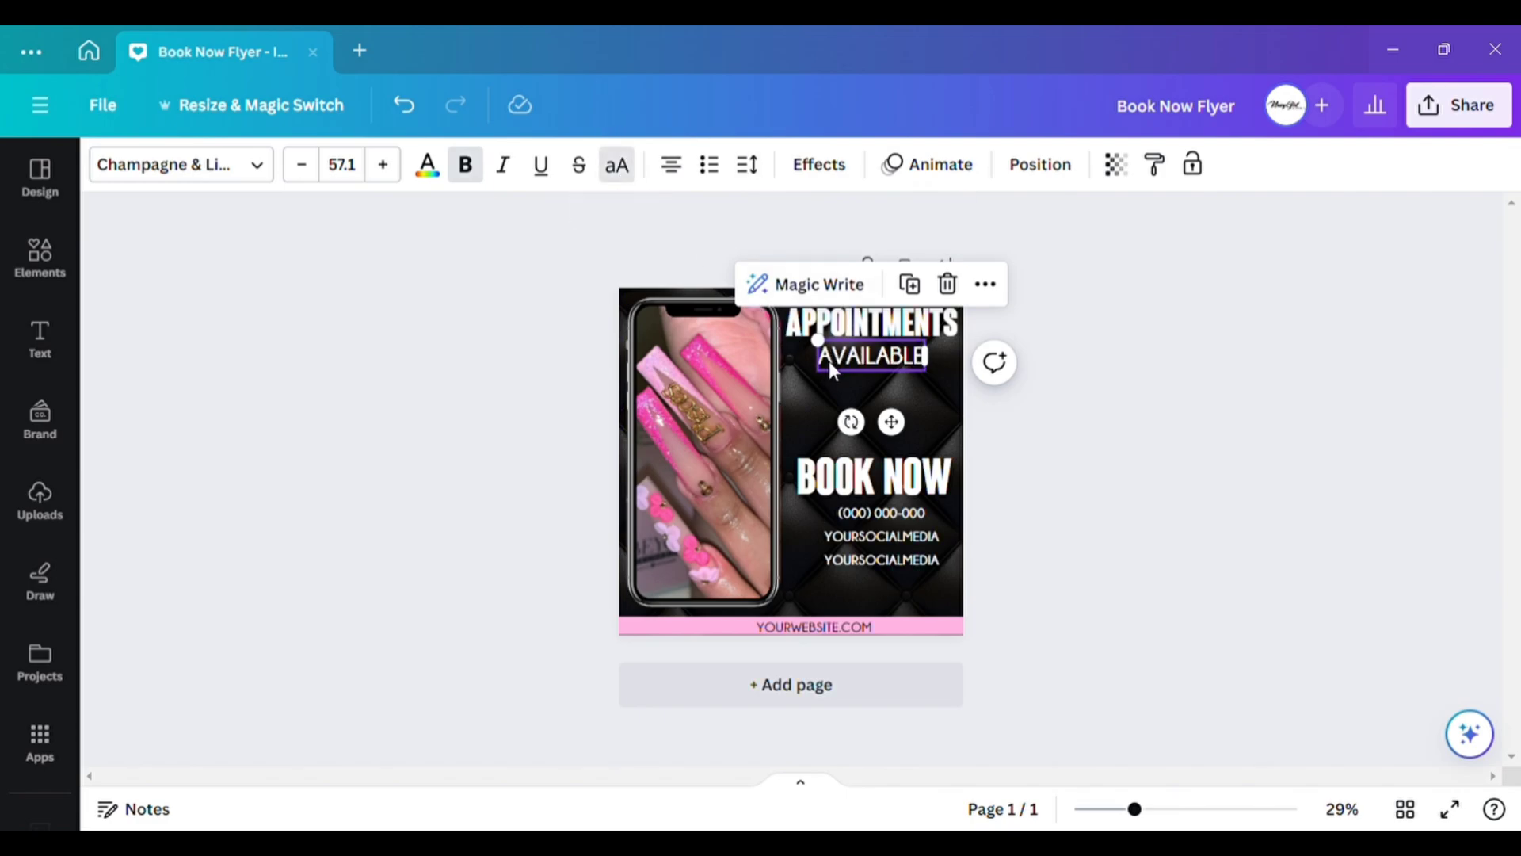
left_click_drag(828, 352, 863, 362)
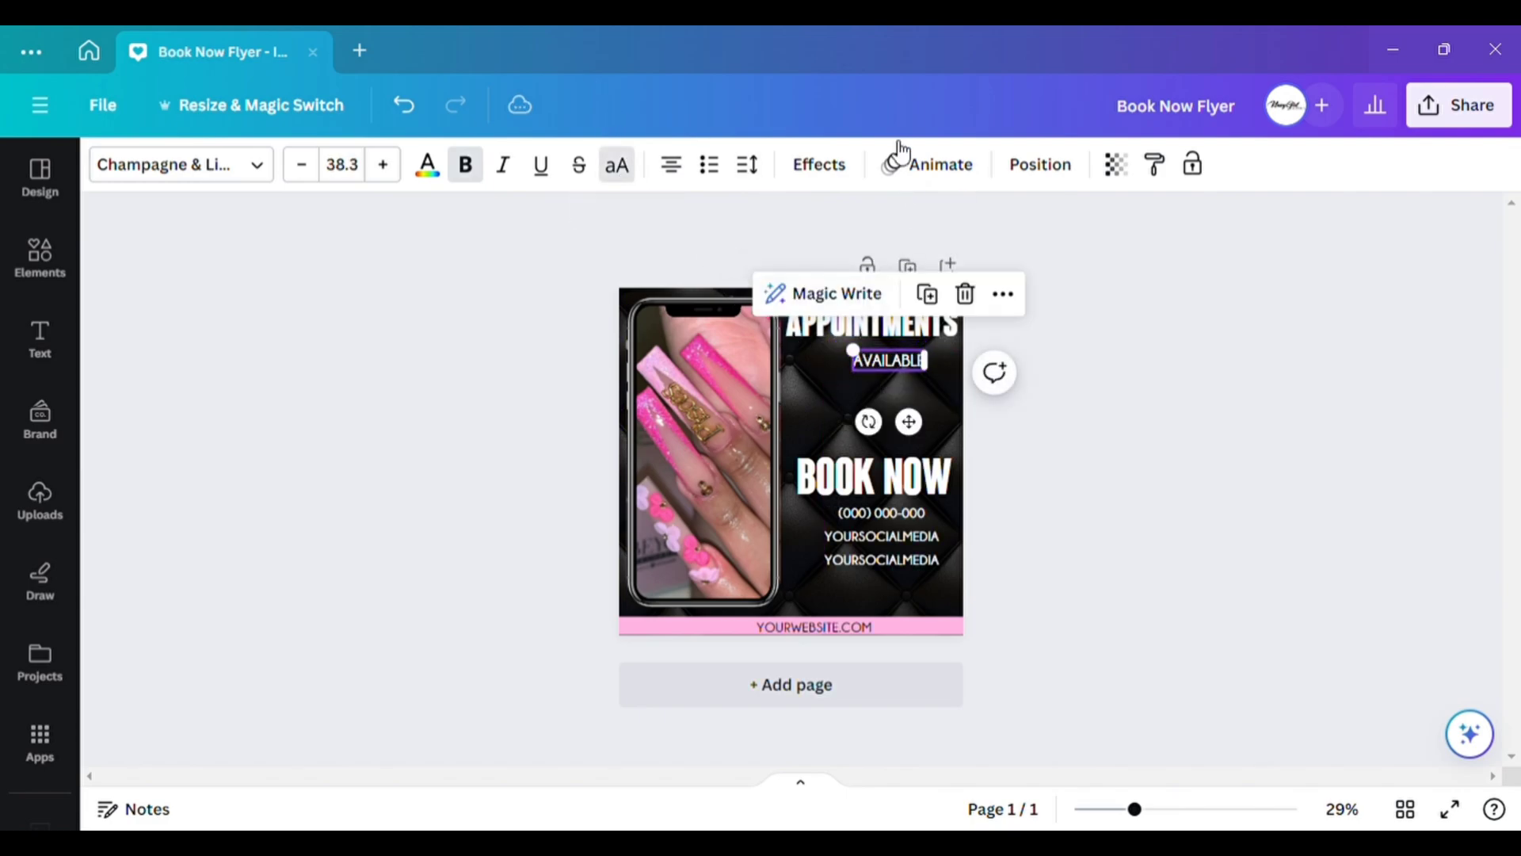
Widen the letter spacing of "AVAILABLE" to nearly the width of "APPOINTMENTS" and center it directly beneath that heading.
left_click(748, 167)
left_click_drag(799, 252, 961, 298)
key("Escape")
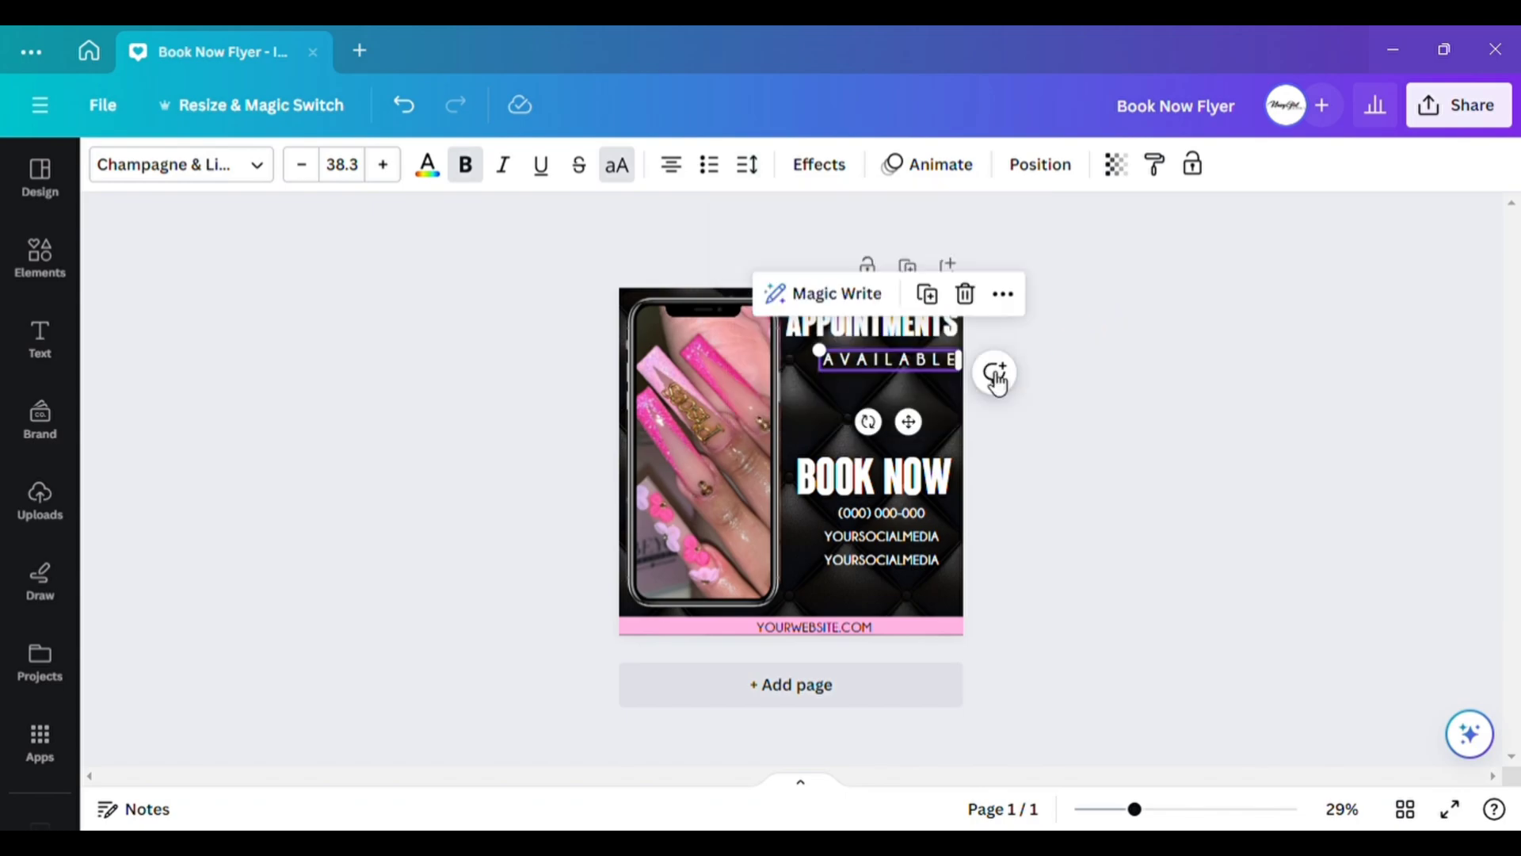
left_click_drag(909, 421, 899, 422)
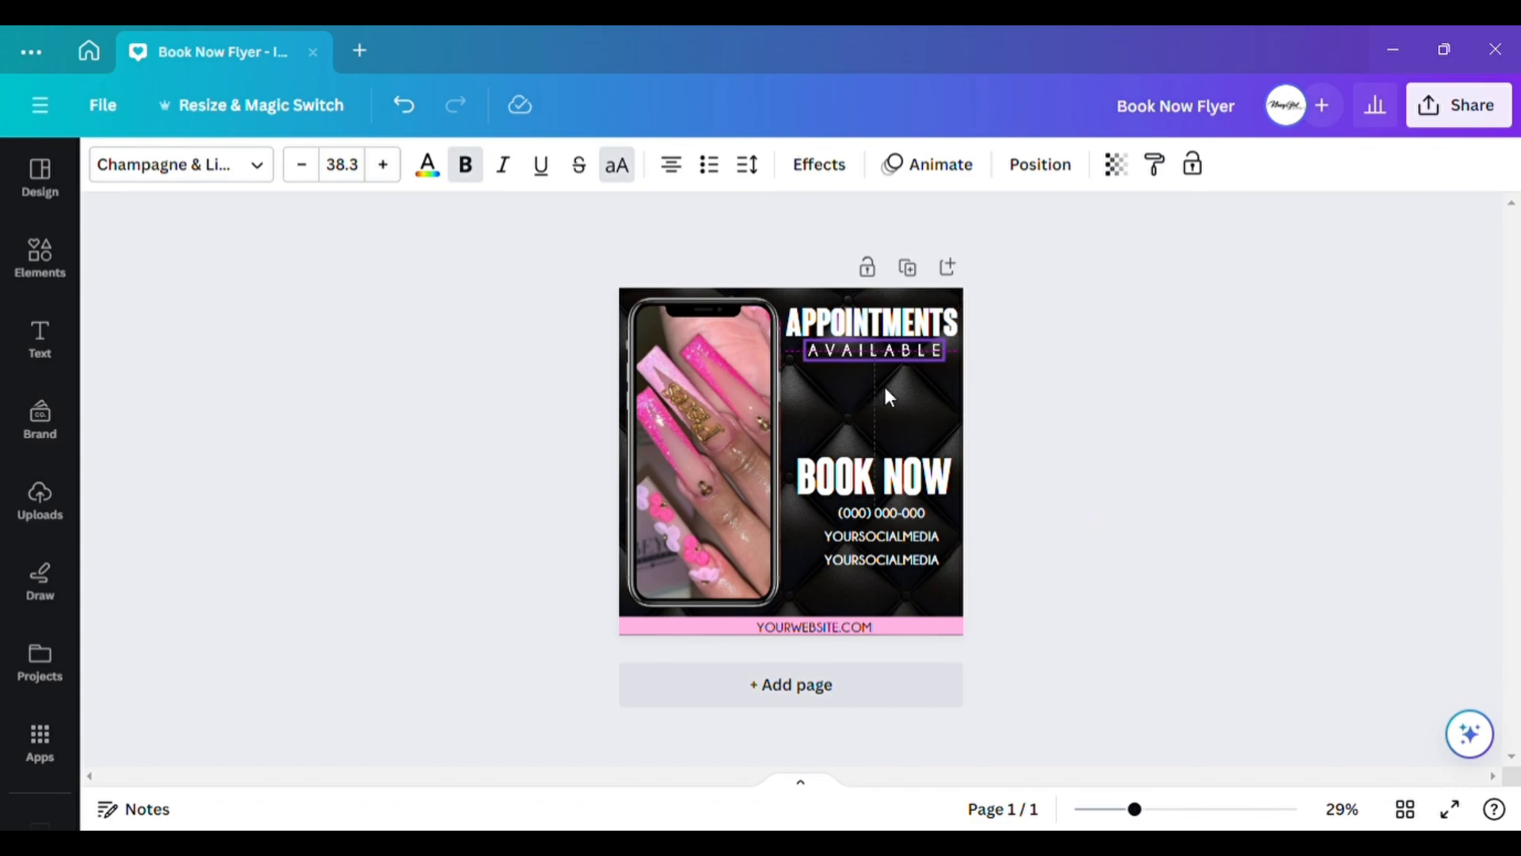
left_click_drag(889, 396, 927, 348)
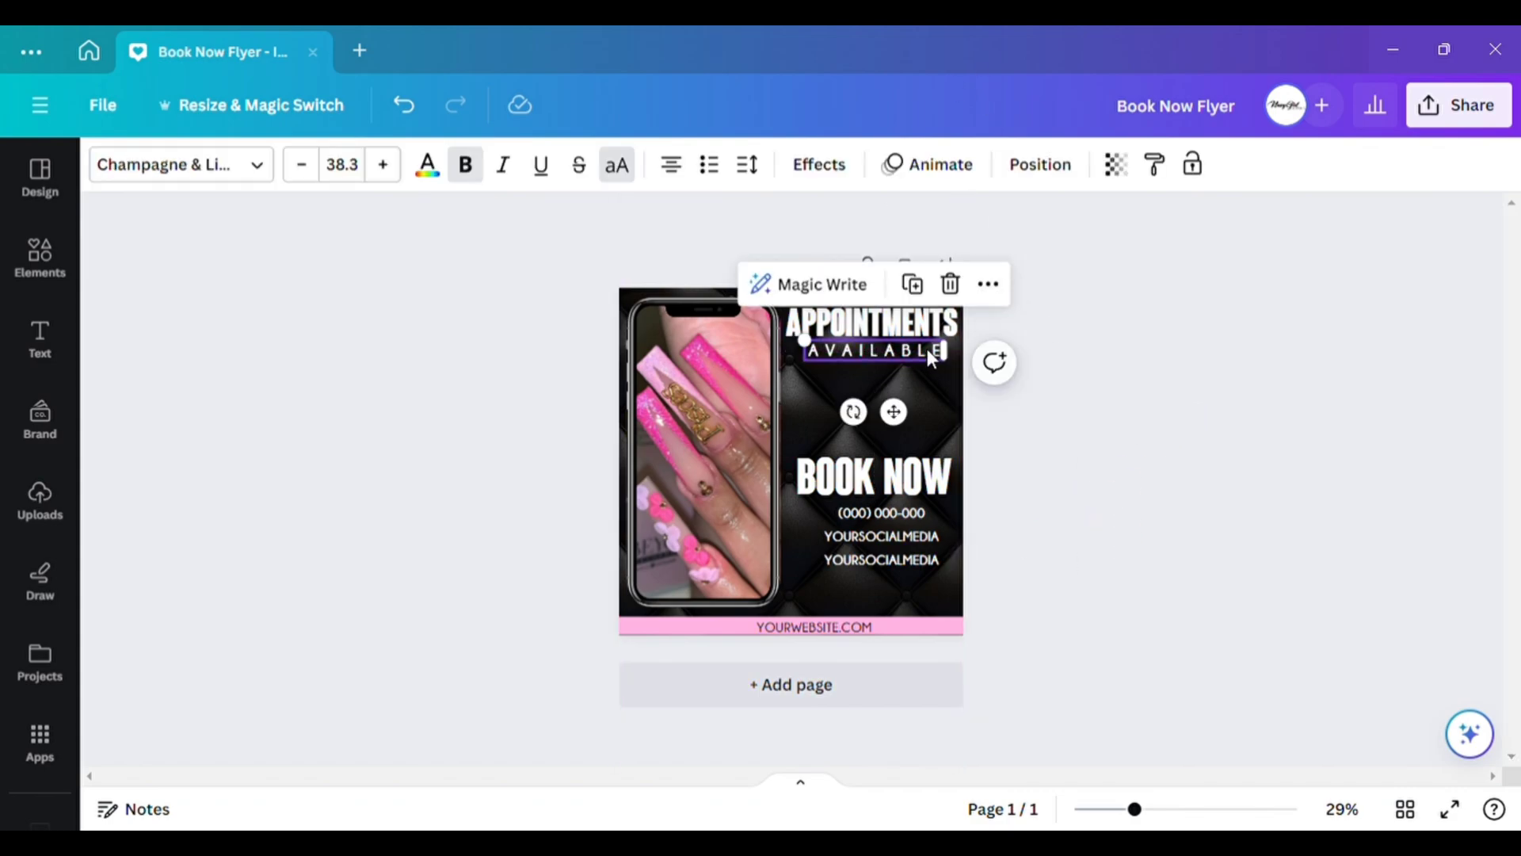
left_click(748, 166)
left_click_drag(932, 252, 982, 273)
left_click(1210, 313)
left_click(893, 411)
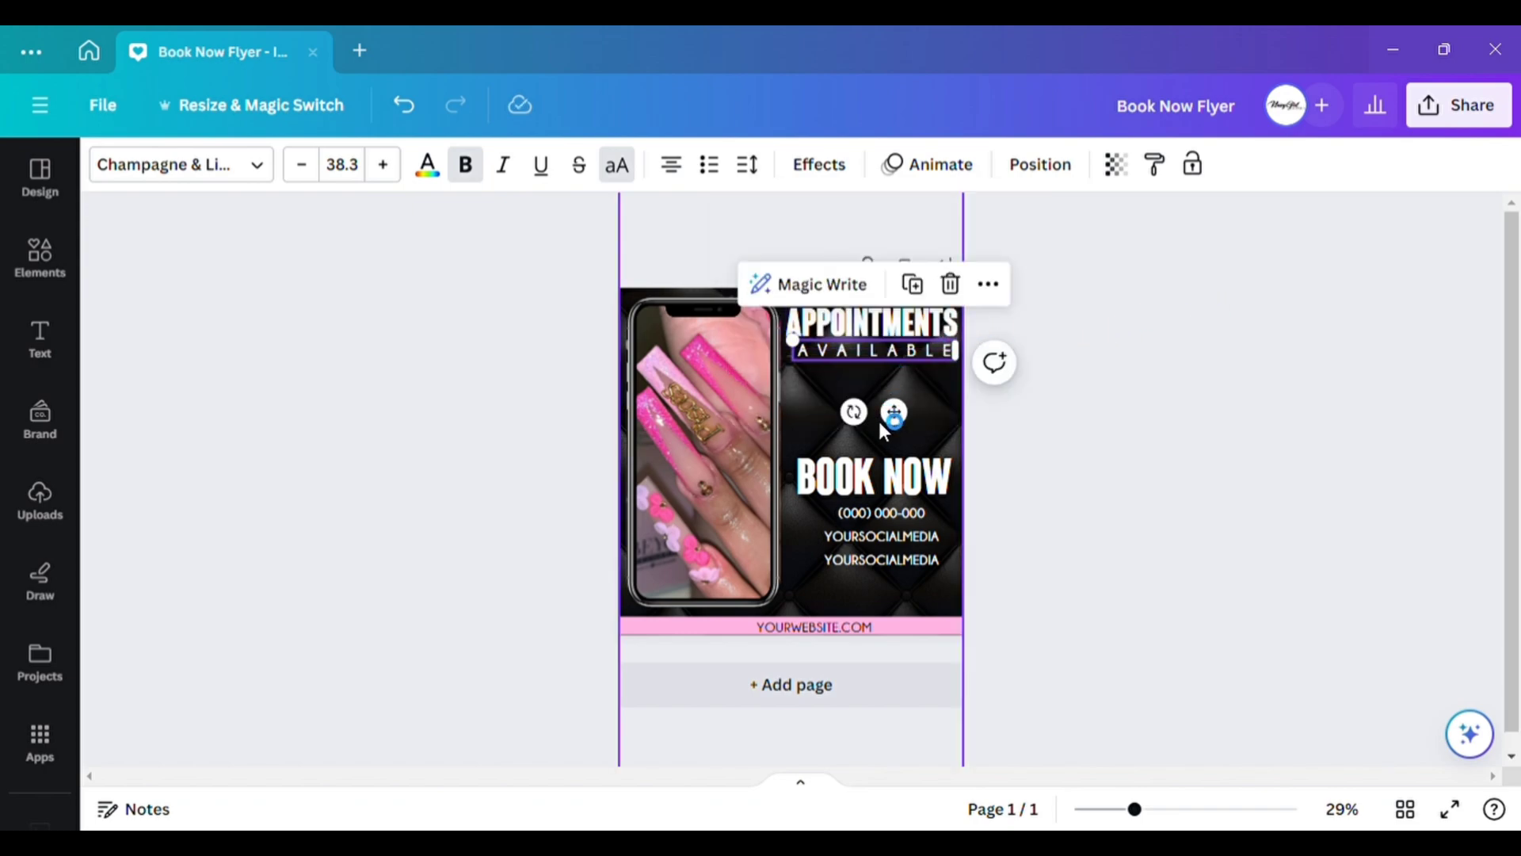
left_click(1020, 448)
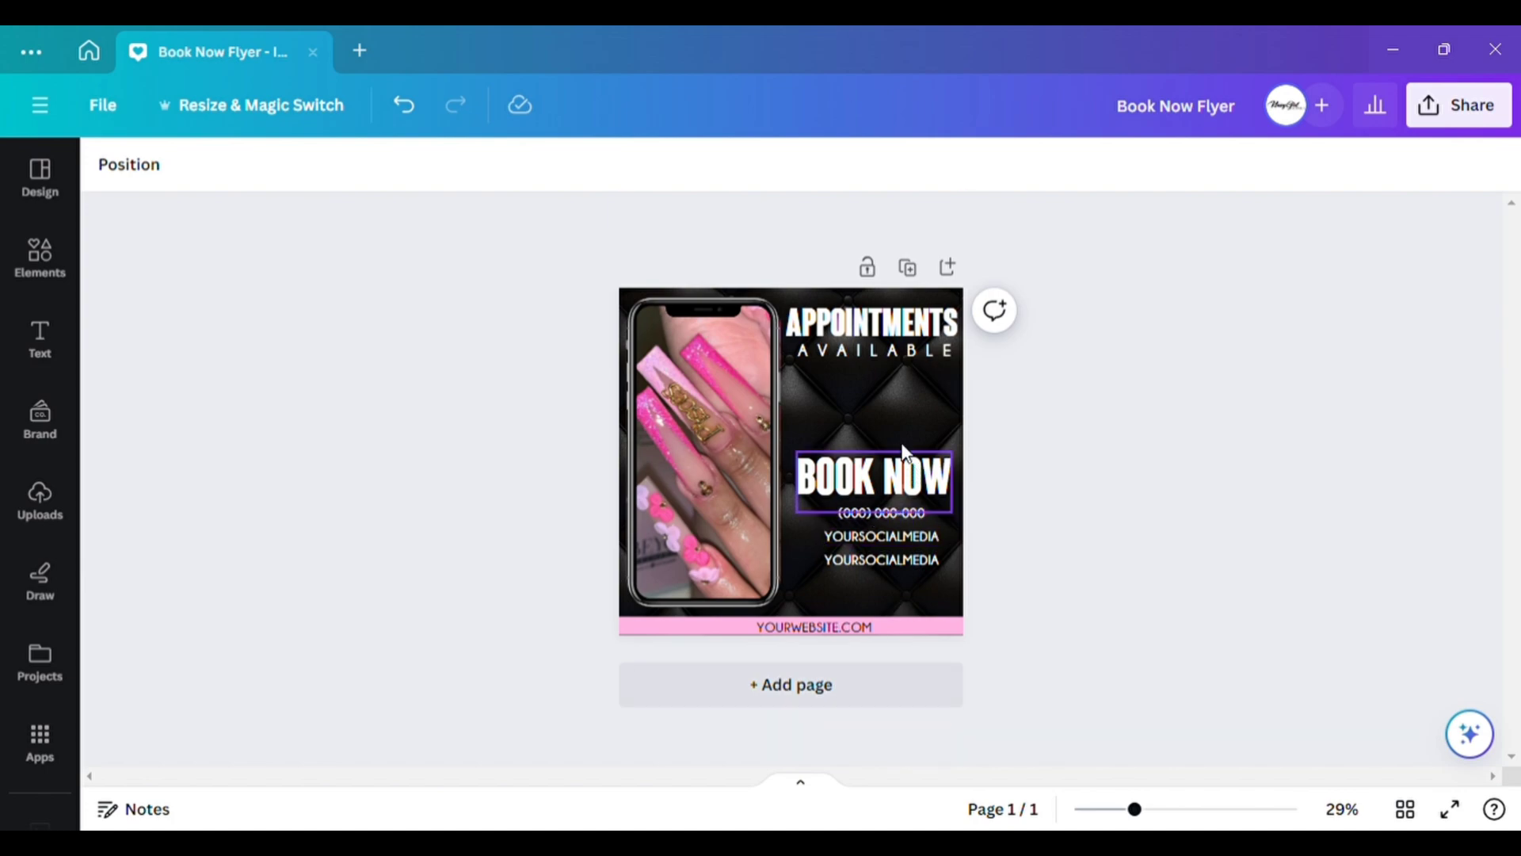
Move "BOOK NOW" up toward "AVAILABLE", make it slightly smaller, and center it beneath the headings.
left_click_drag(903, 451, 907, 392)
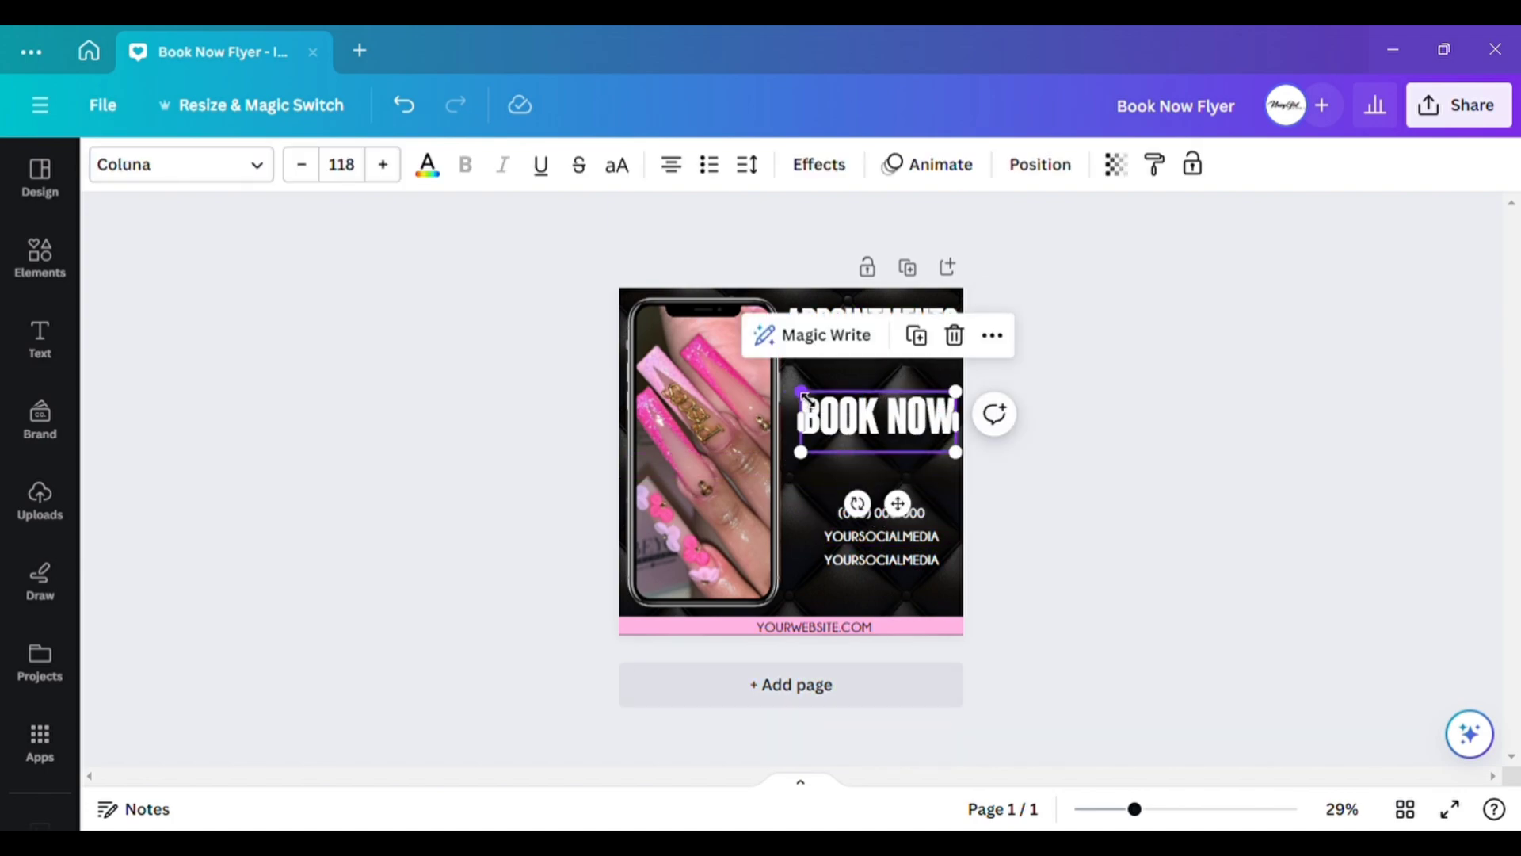
left_click_drag(805, 399, 789, 392)
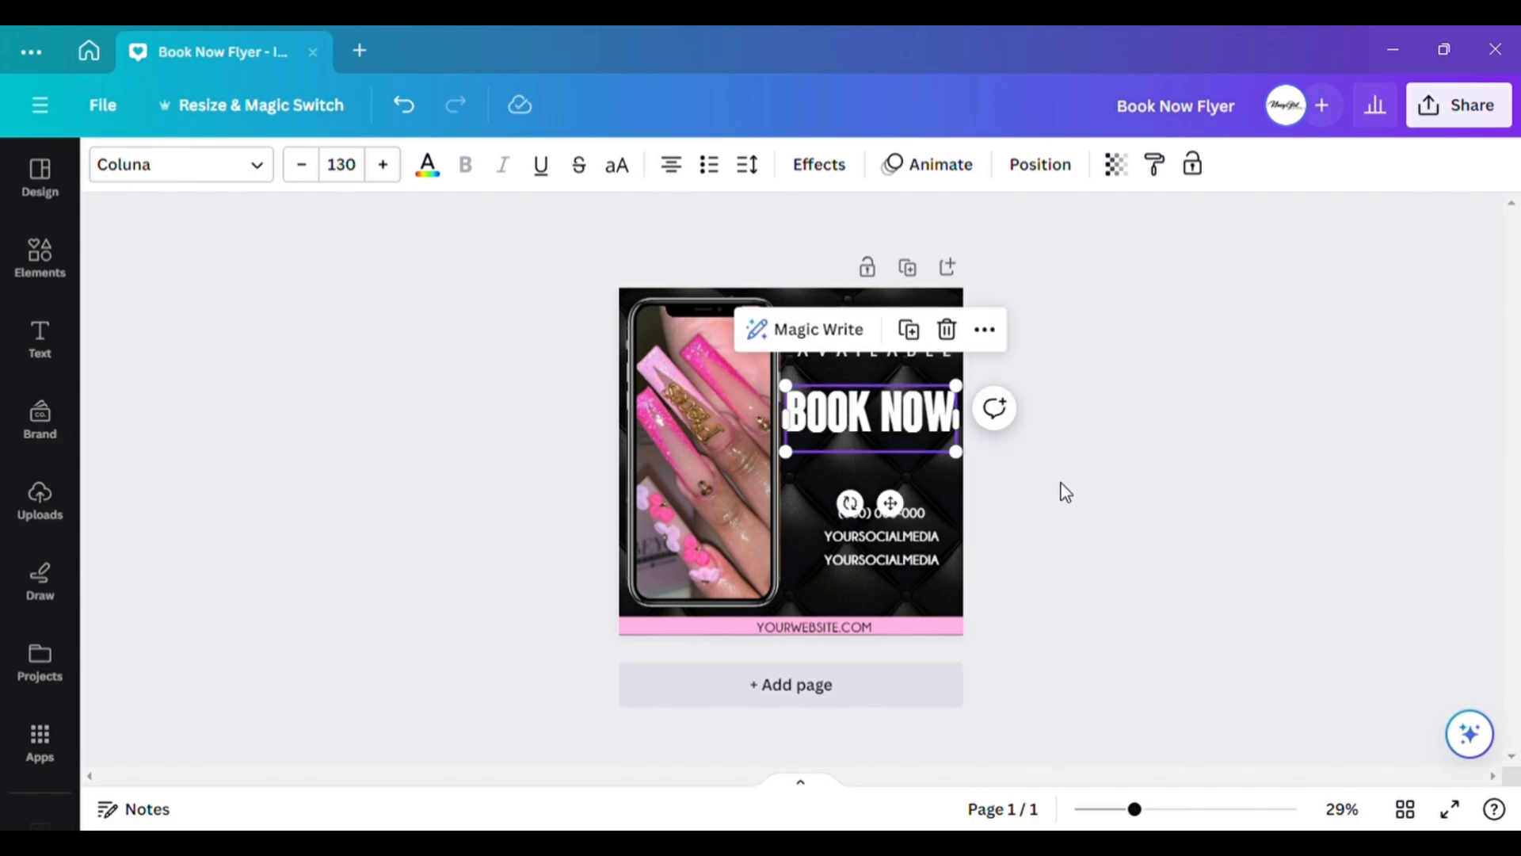
left_click(1066, 491)
left_click(797, 402)
left_click_drag(805, 402, 892, 454)
left_click(1025, 577)
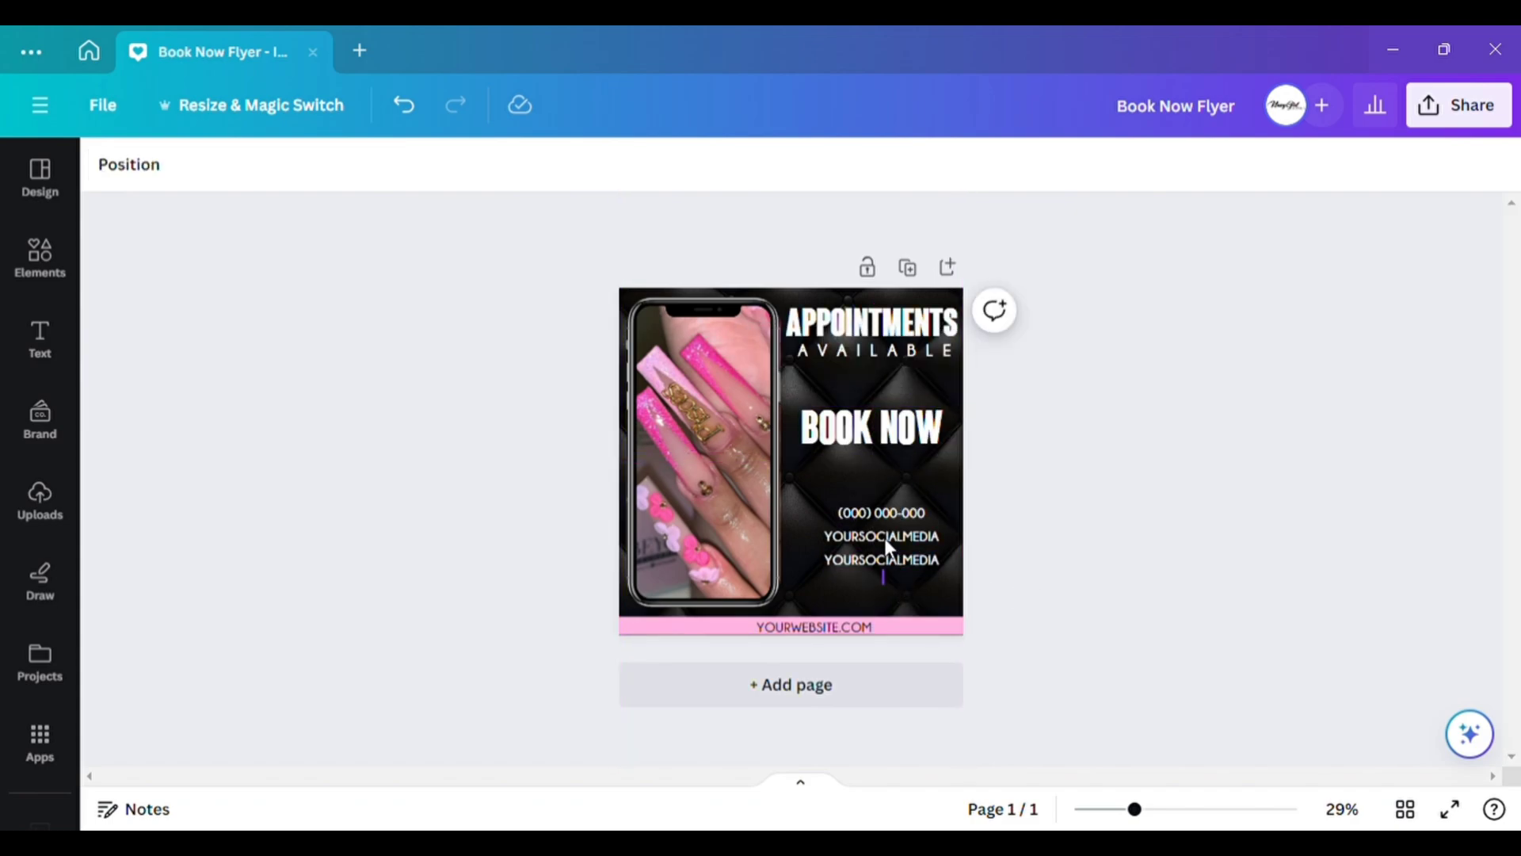
Move the phone number and both "YOURSOCIALMEDIA" lines up together, centered just below "BOOK NOW".
left_click(897, 545)
left_click_drag(900, 540, 893, 517)
left_click(1136, 717)
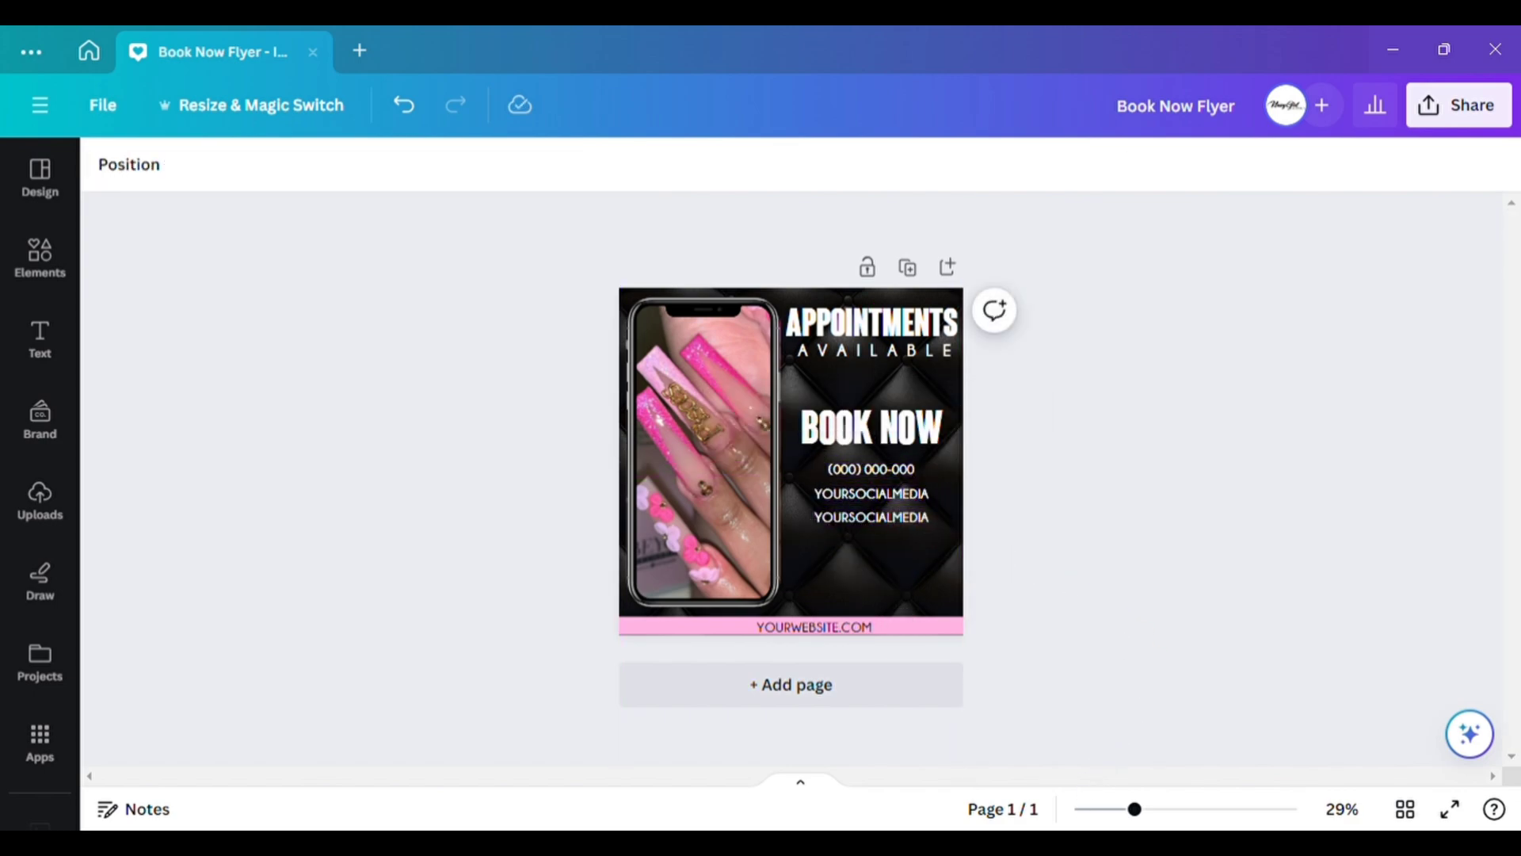
Duplicate the pink website strip and place the copy over the phone number line.
left_click(903, 626)
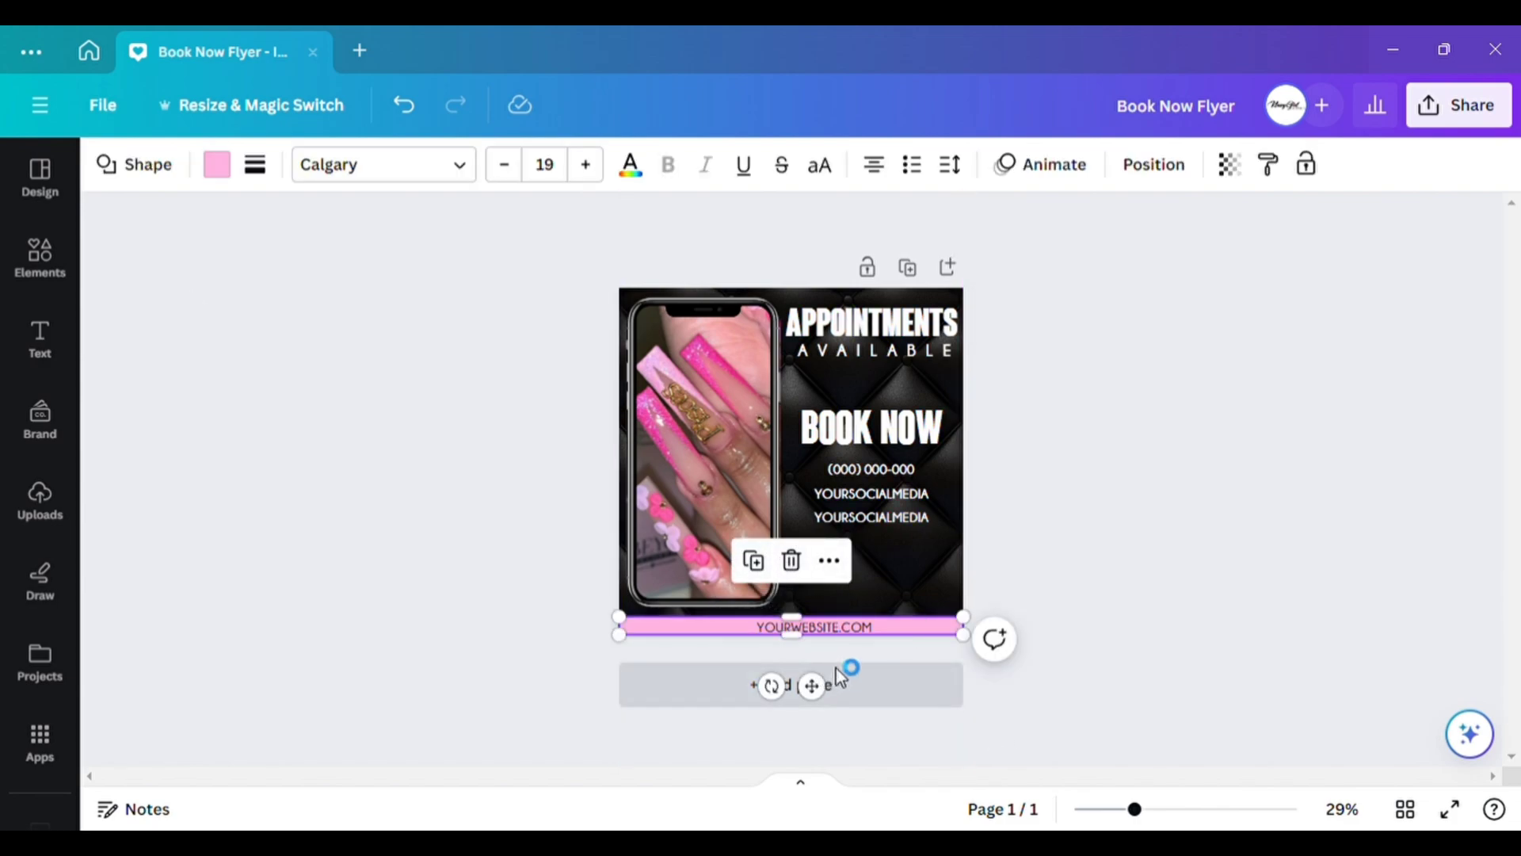
left_click(1160, 550)
left_click(928, 629)
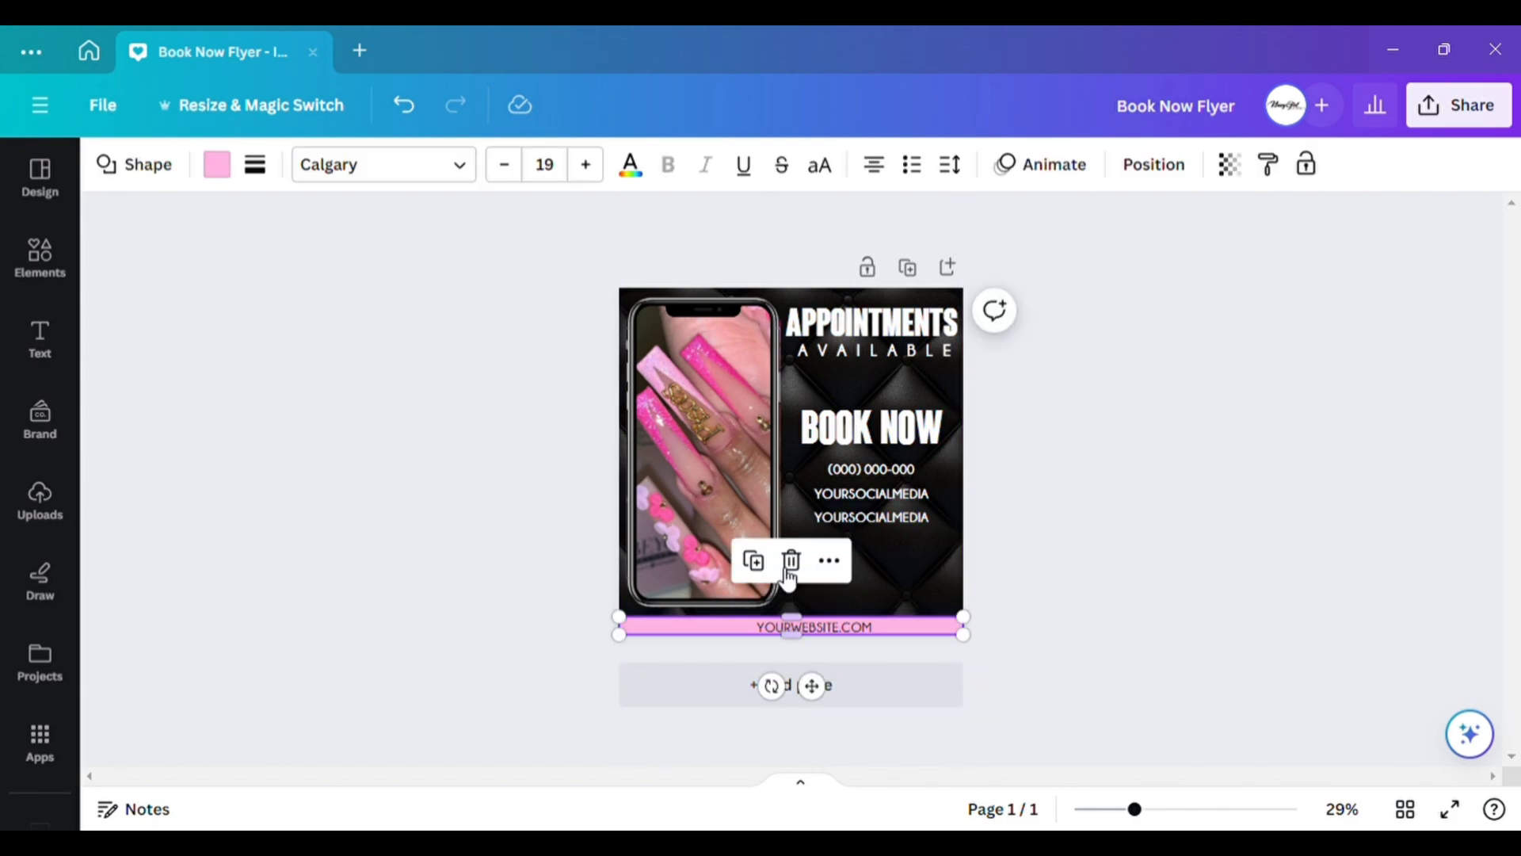
left_click(757, 565)
left_click_drag(838, 682, 880, 542)
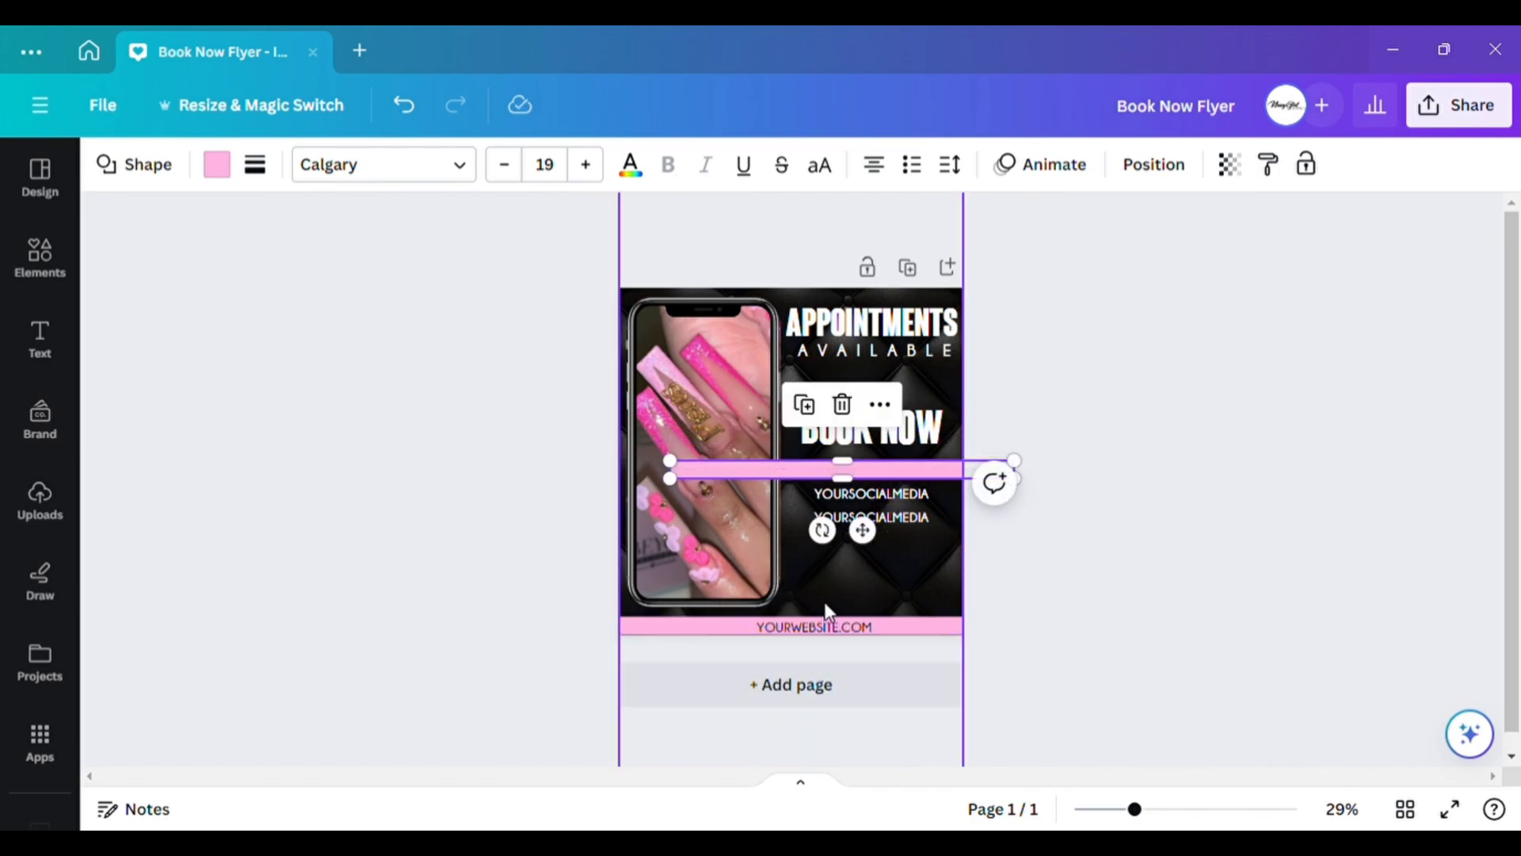
Set the letter spacing of "YOURWEBSITE.COM" to 800 and center the text within the pink strip.
left_click(824, 632)
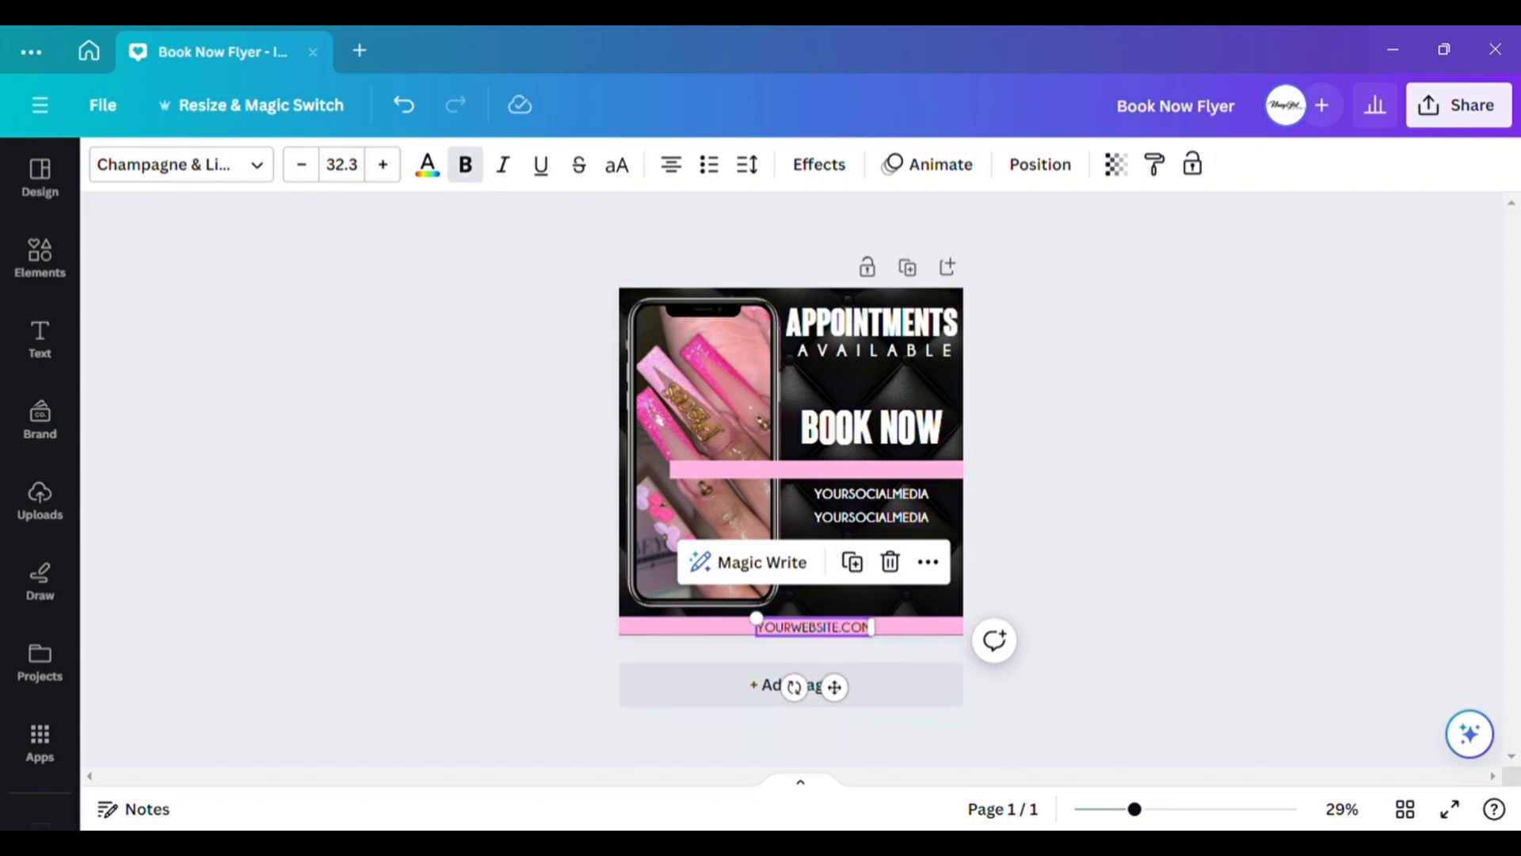
left_click(749, 164)
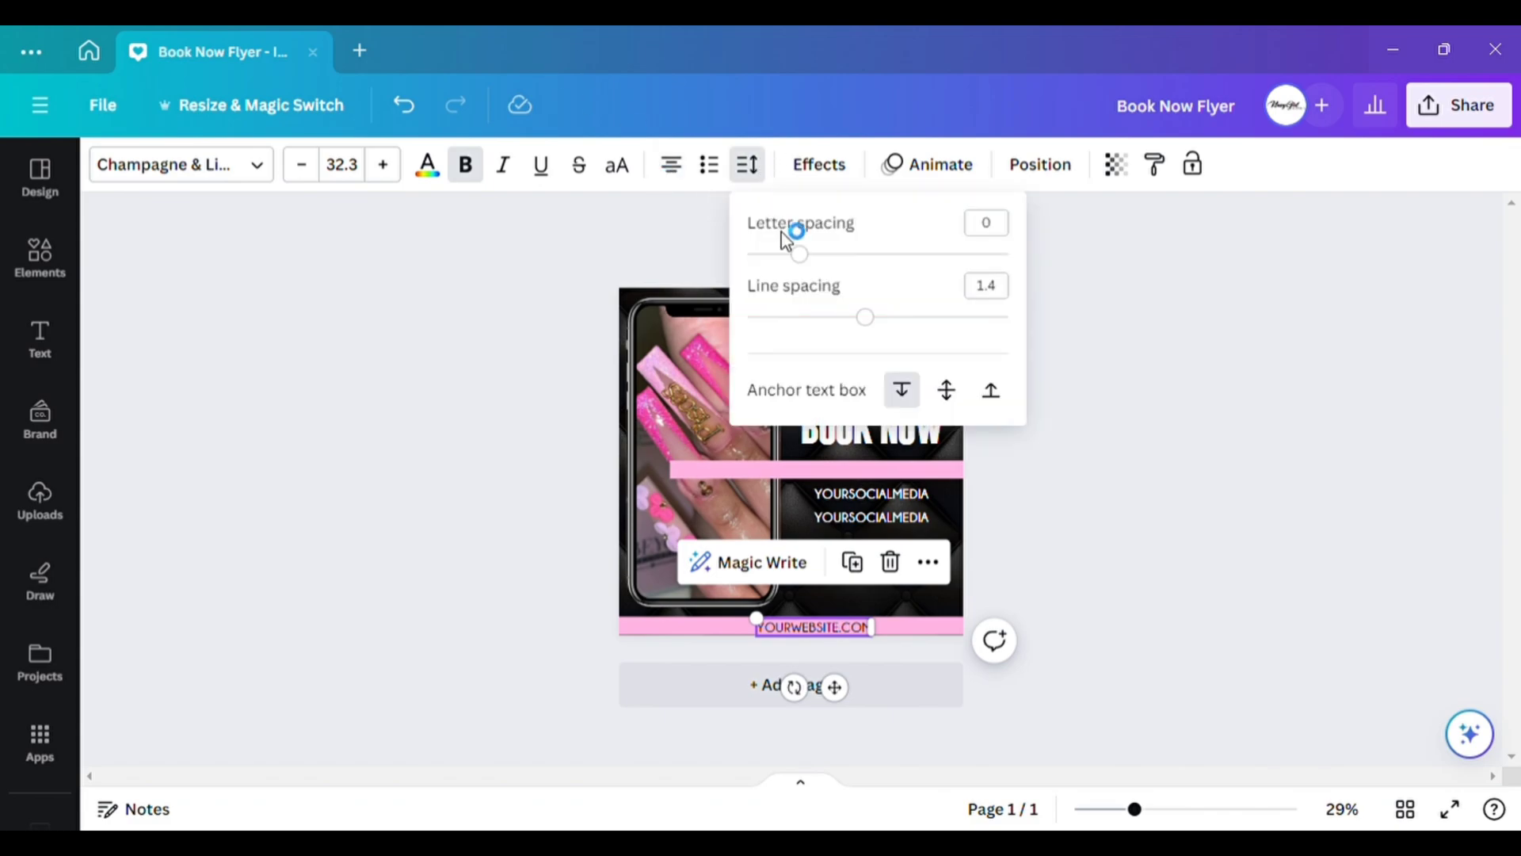
left_click_drag(796, 250, 1122, 265)
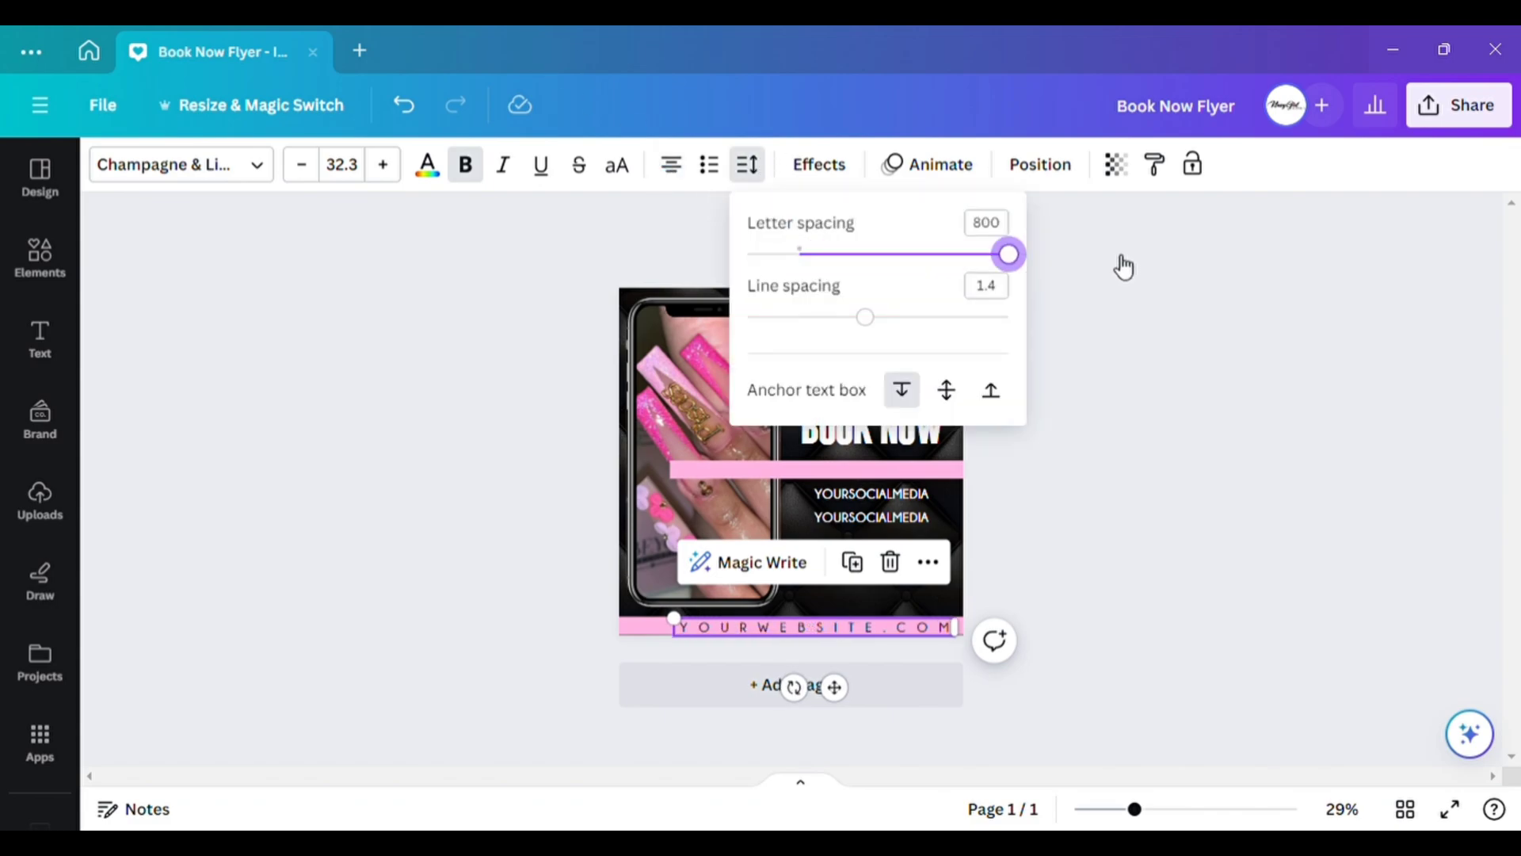
left_click_drag(834, 687, 819, 707)
left_click(1143, 587)
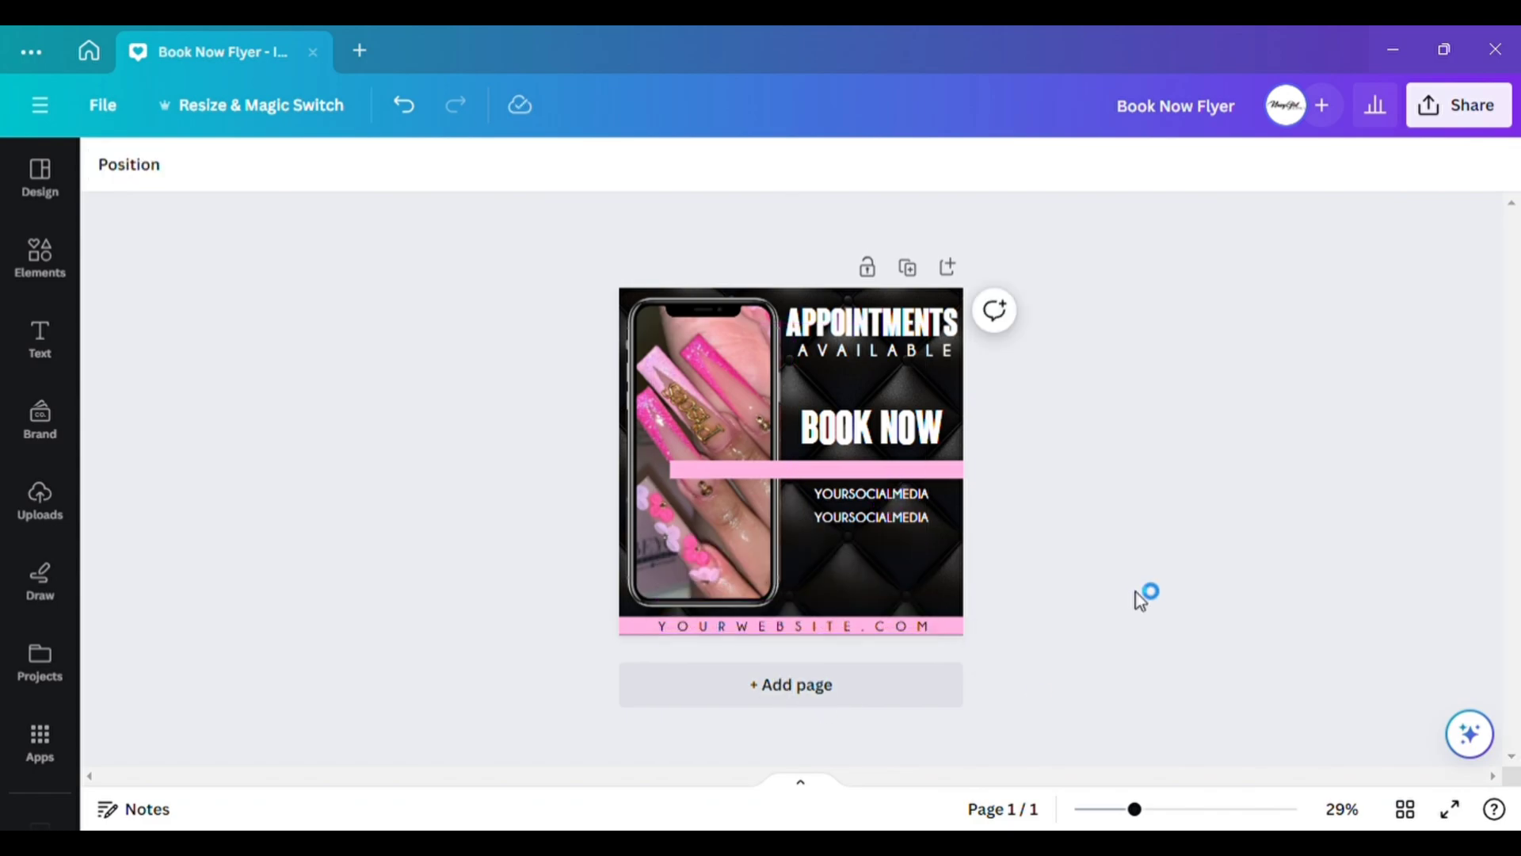
left_click(842, 661)
left_click_drag(816, 645, 824, 656)
left_click(1090, 577)
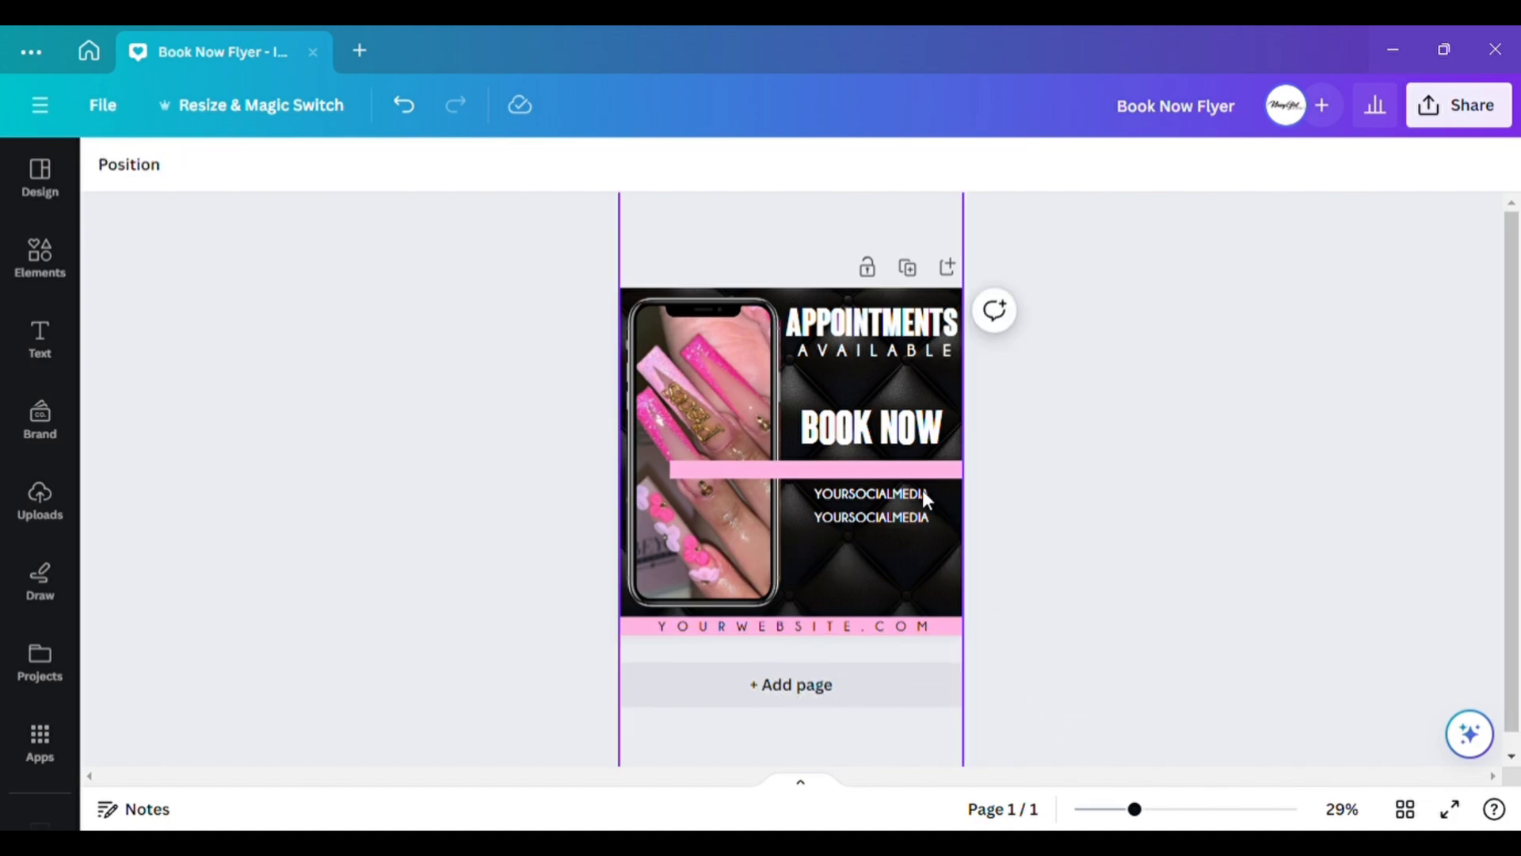
Send the copied pink strip backward so it sits behind the phone frame and the phone number.
left_click(872, 470)
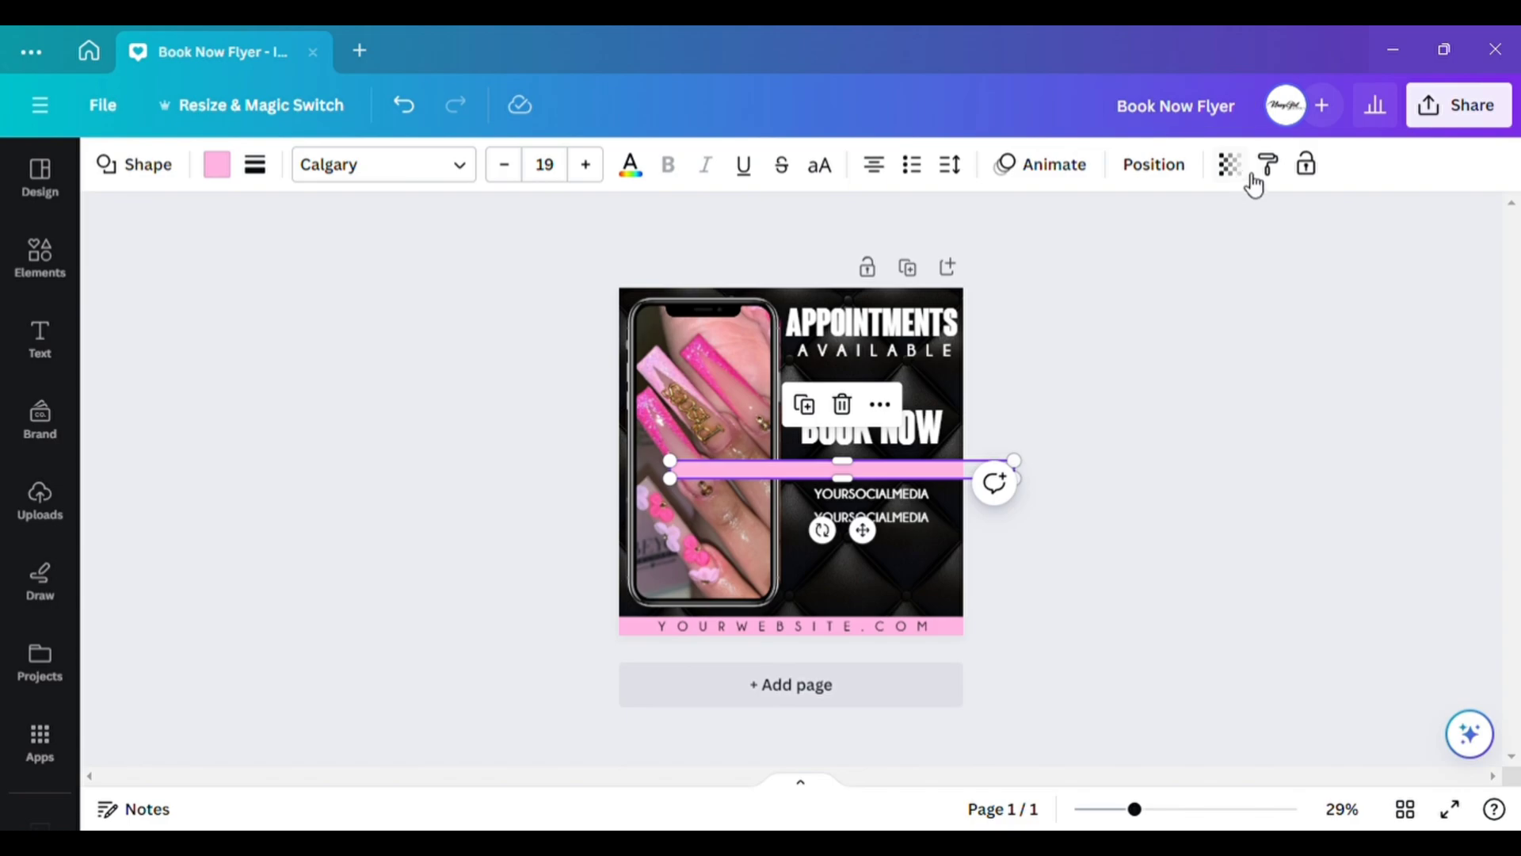
left_click(1148, 164)
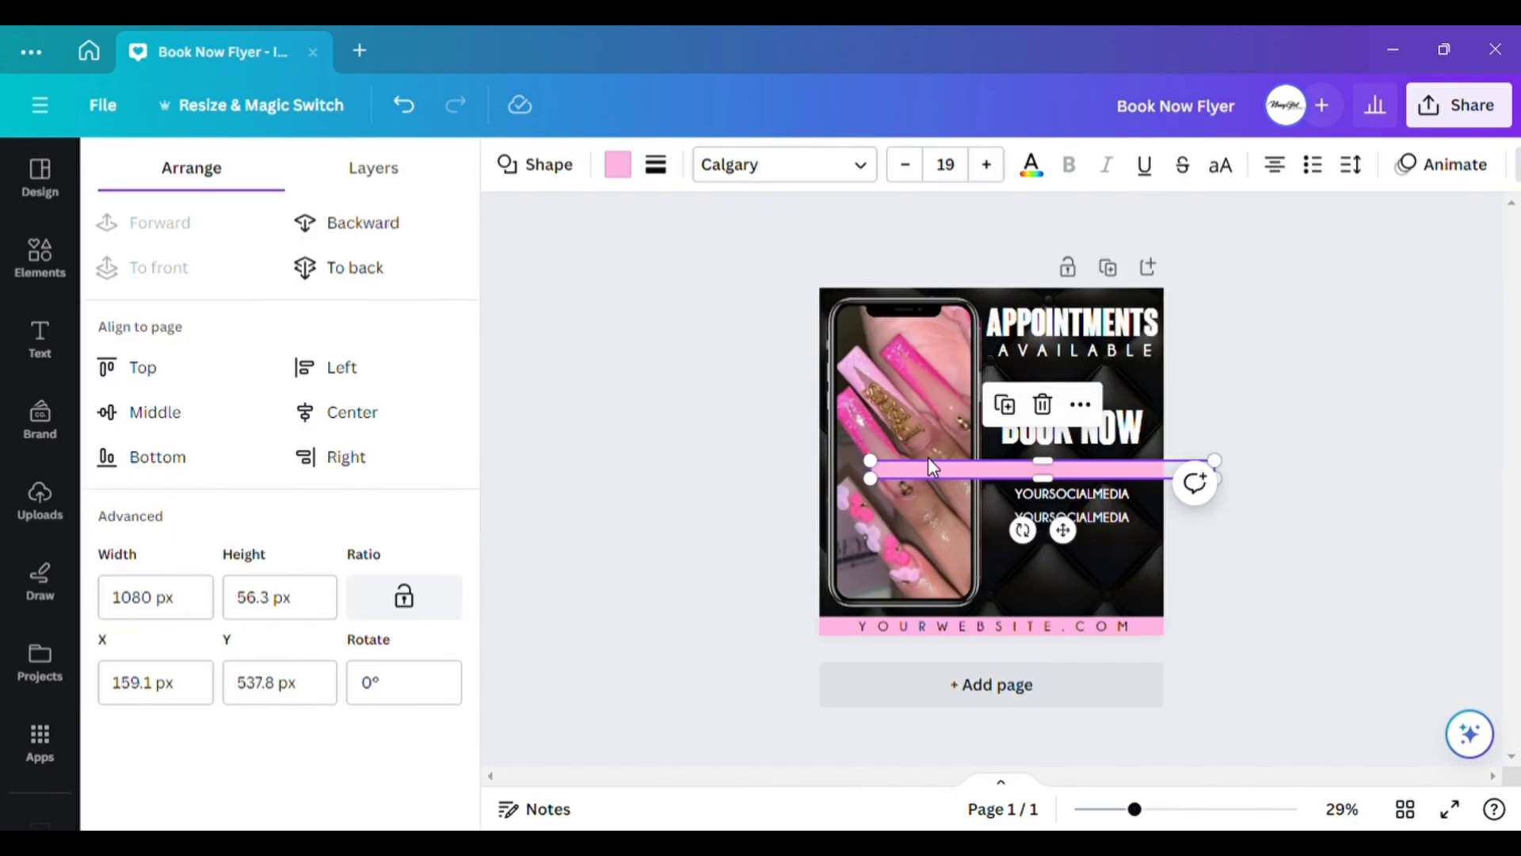
left_click(383, 277)
Duplicate the phone number's pink strip twice and place the copies behind the two "YOURSOCIALMEDIA" lines and the phone frame.
left_click(871, 471)
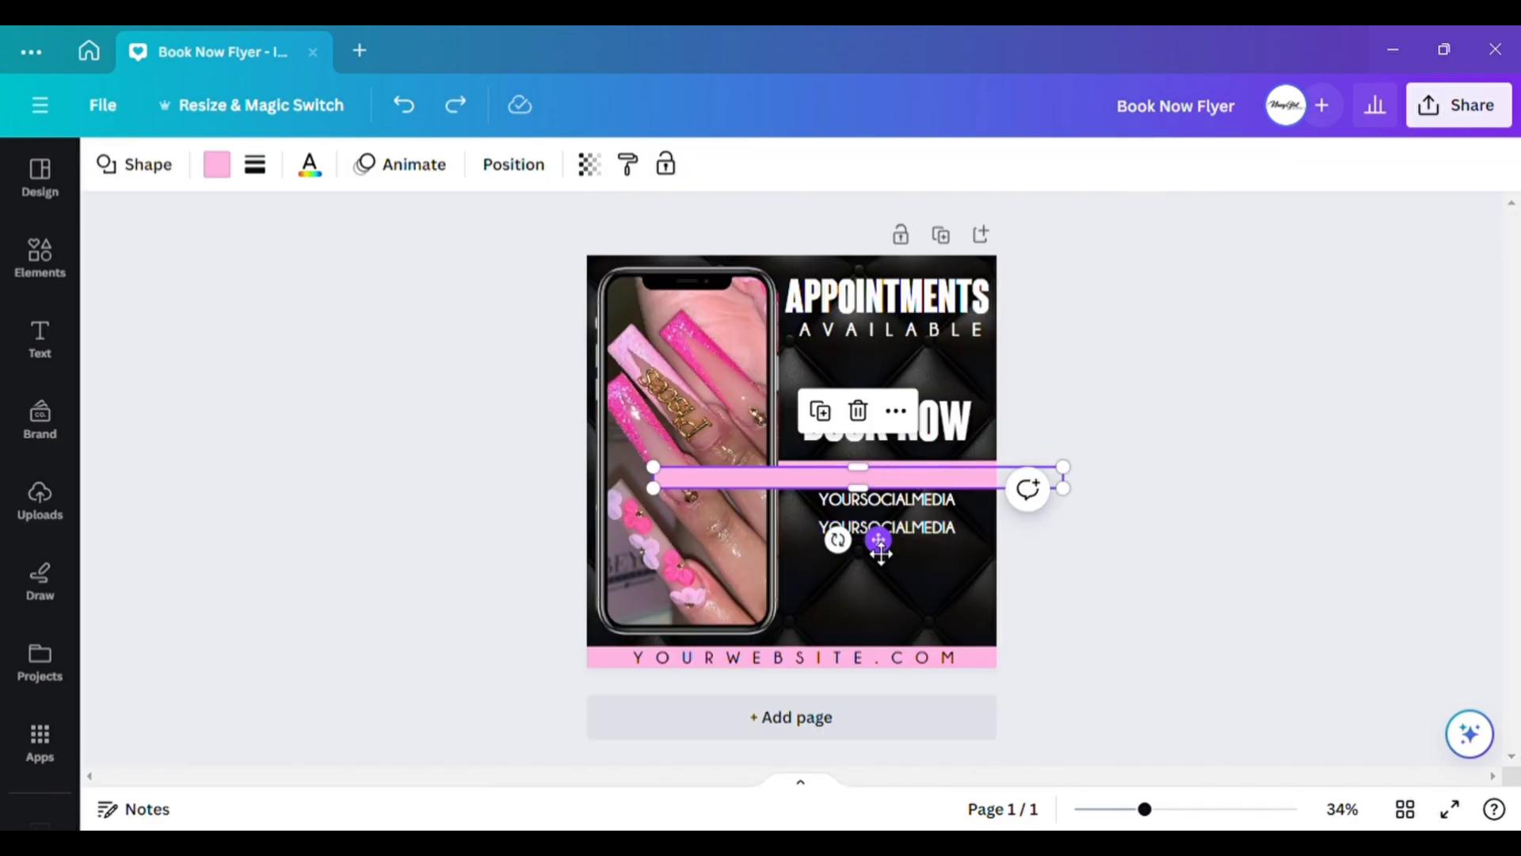
left_click_drag(880, 547, 893, 565)
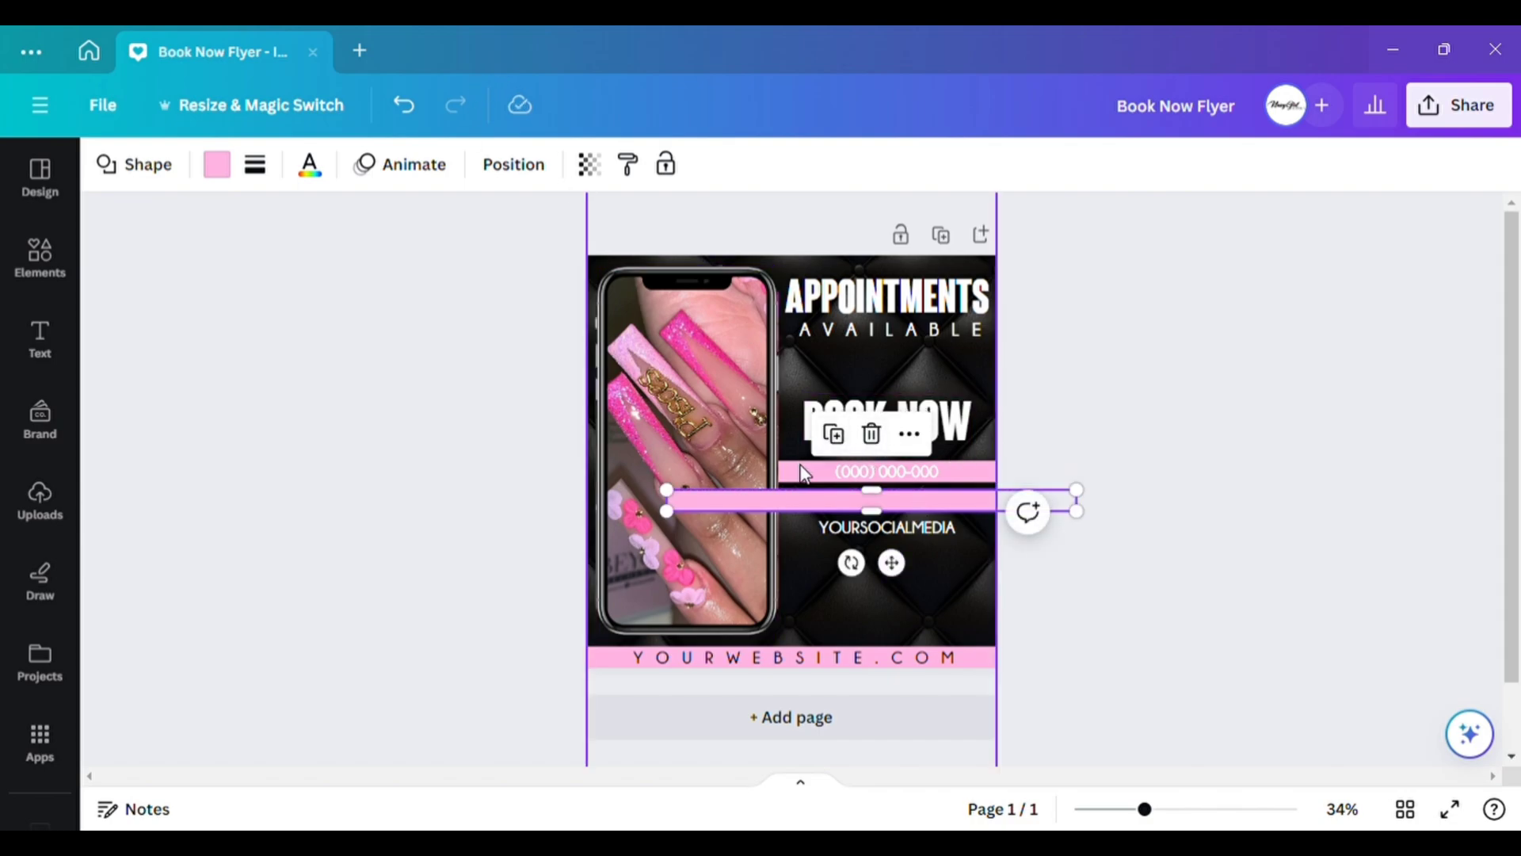
left_click(858, 433)
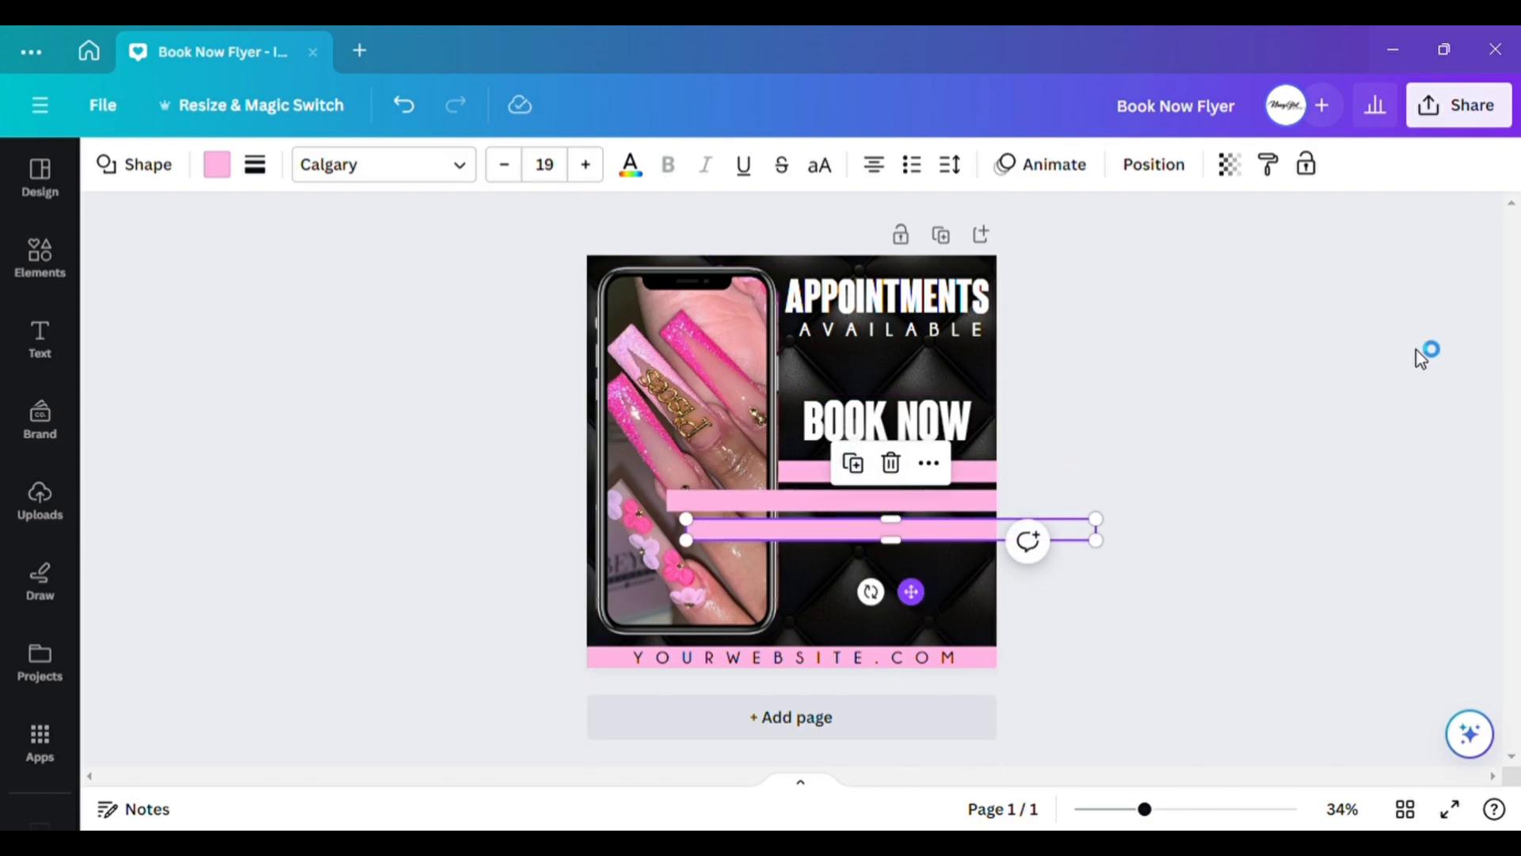
left_click(976, 507)
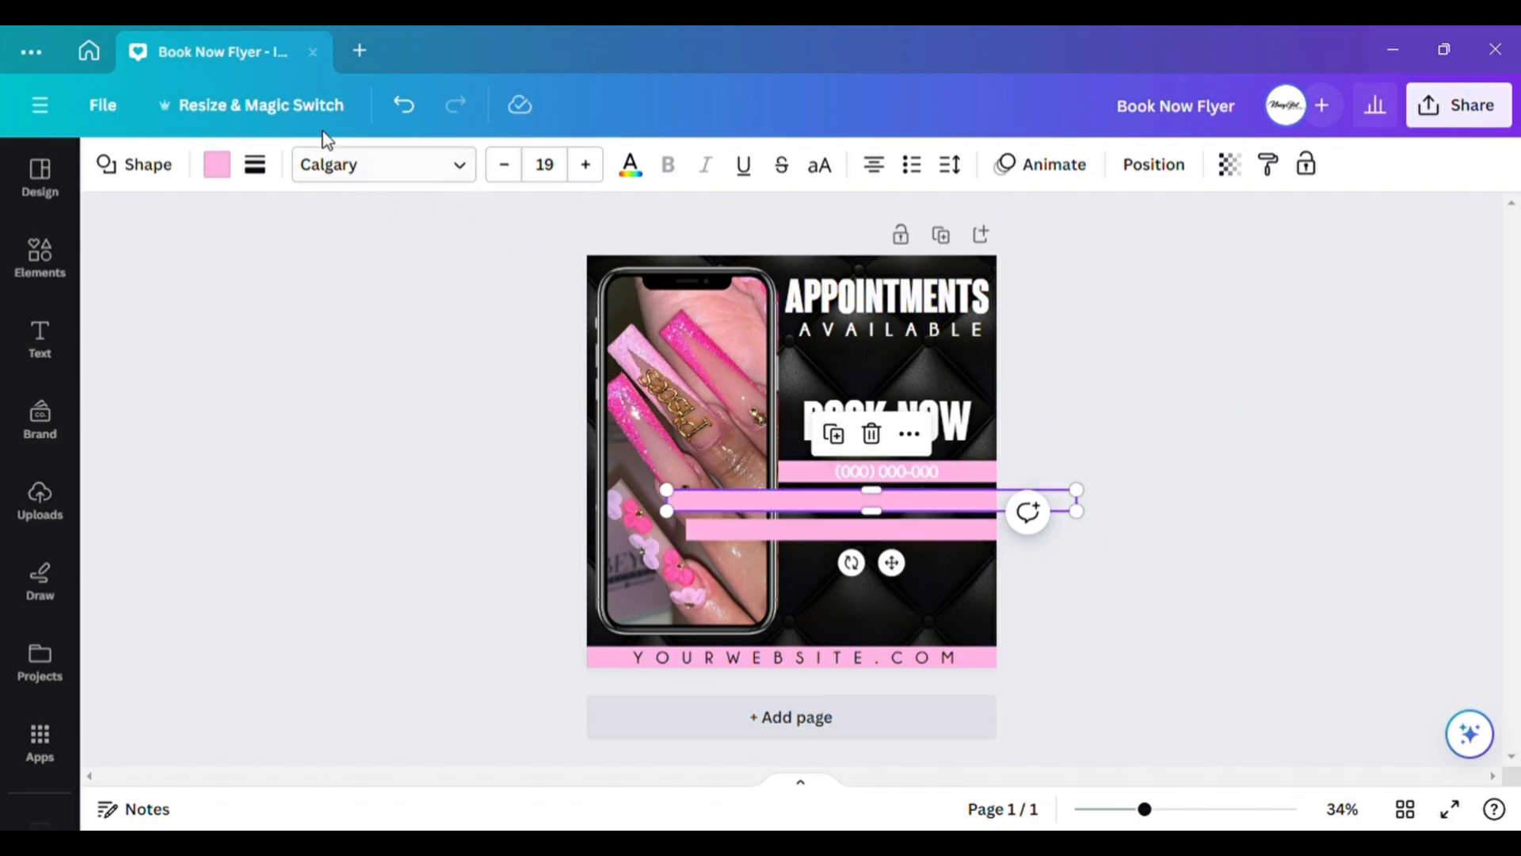
left_click(1150, 163)
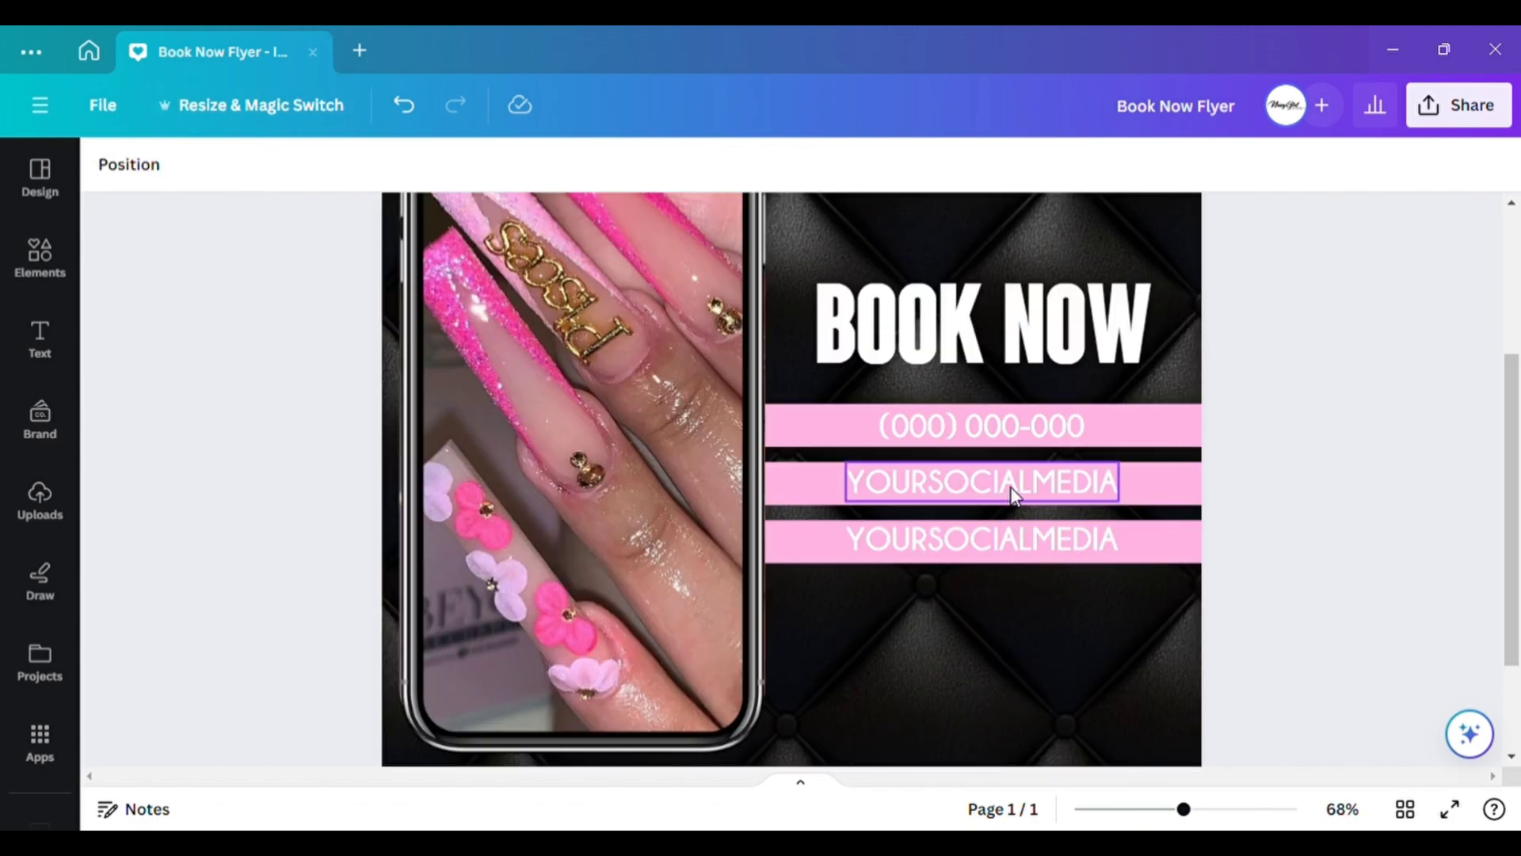
Nudge both "YOURSOCIALMEDIA" lines down slightly to center them vertically on their pink strips.
left_click_drag(1014, 496, 1023, 507)
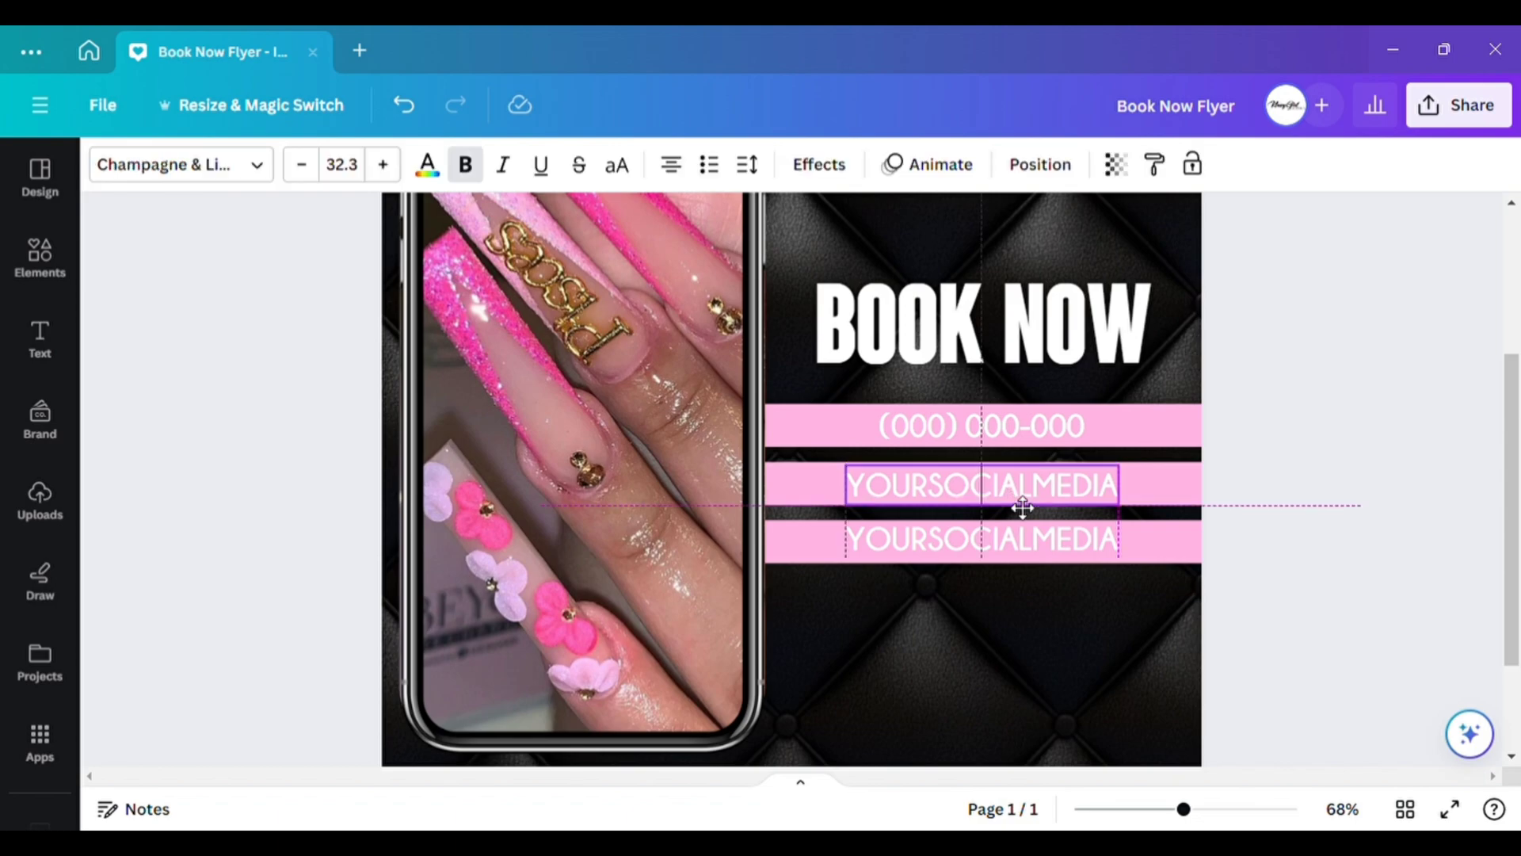
left_click(1029, 542)
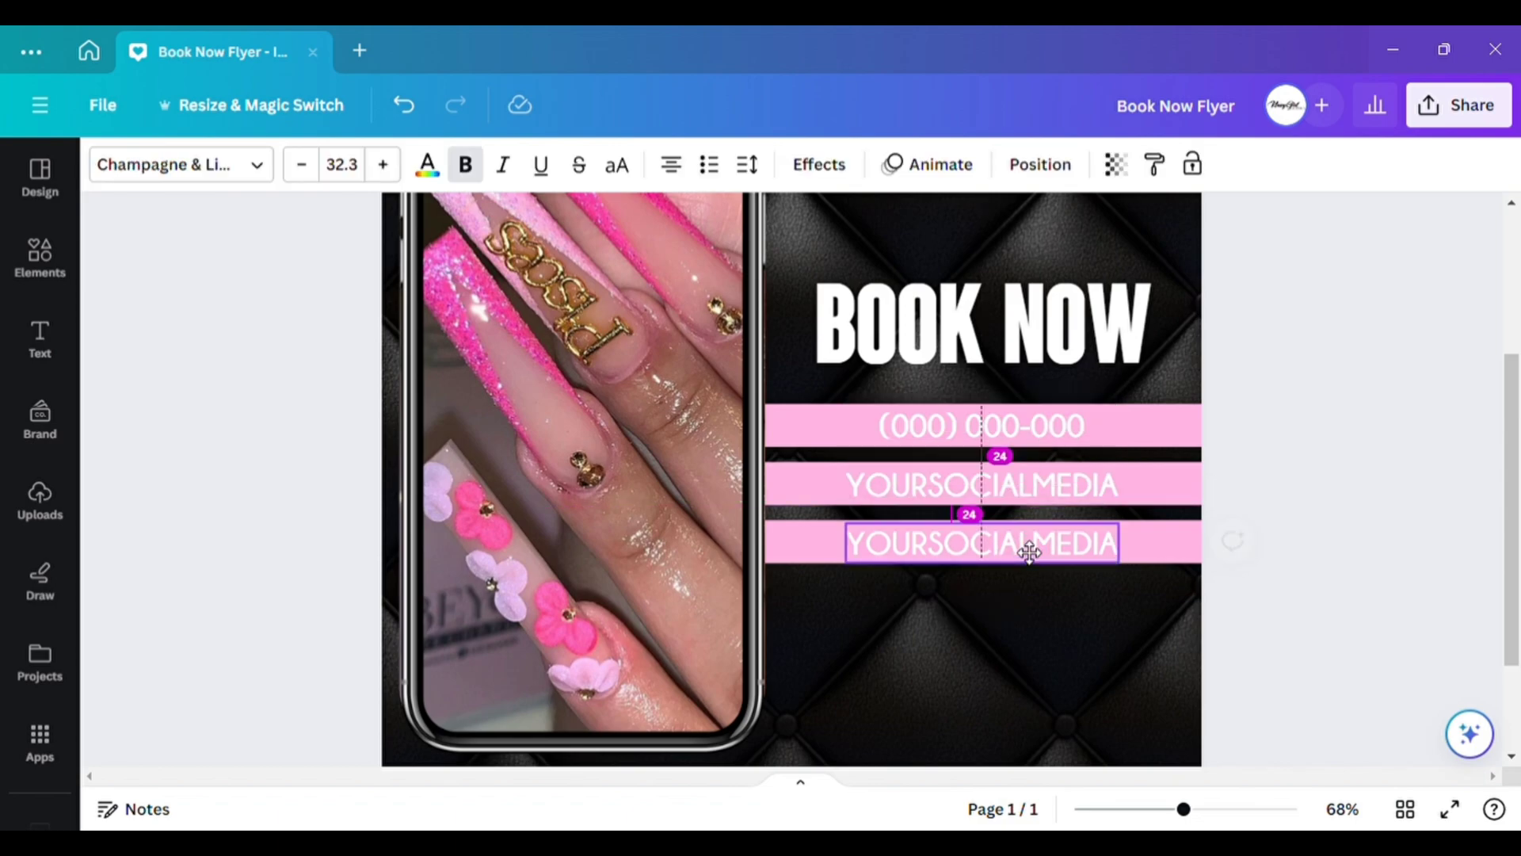
left_click(1335, 541)
Change the text color of the phone number and both "YOURSOCIALMEDIA" lines to black.
left_click(1029, 431)
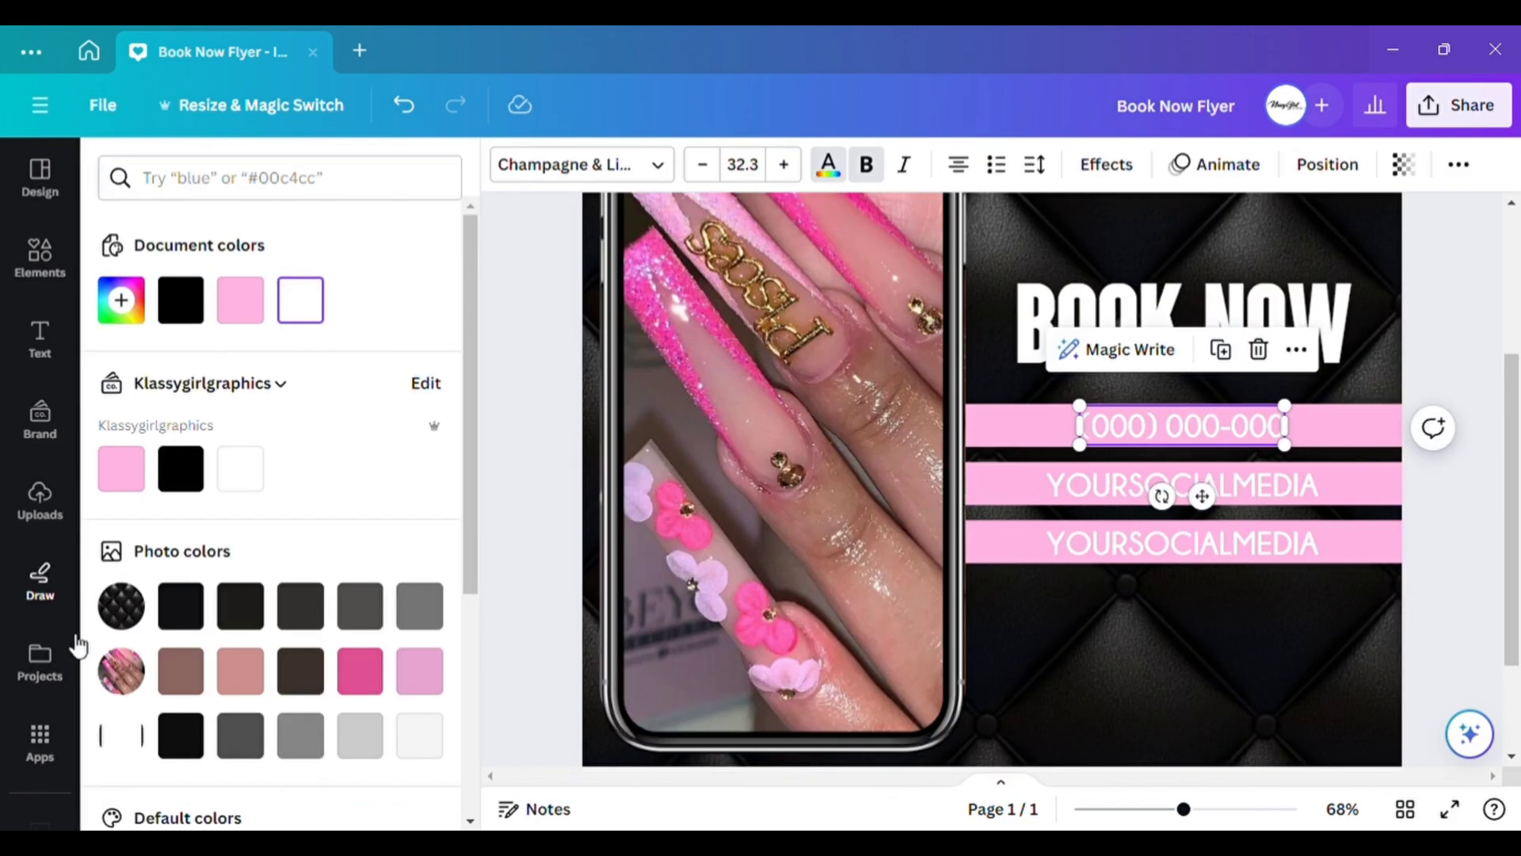
left_click(181, 475)
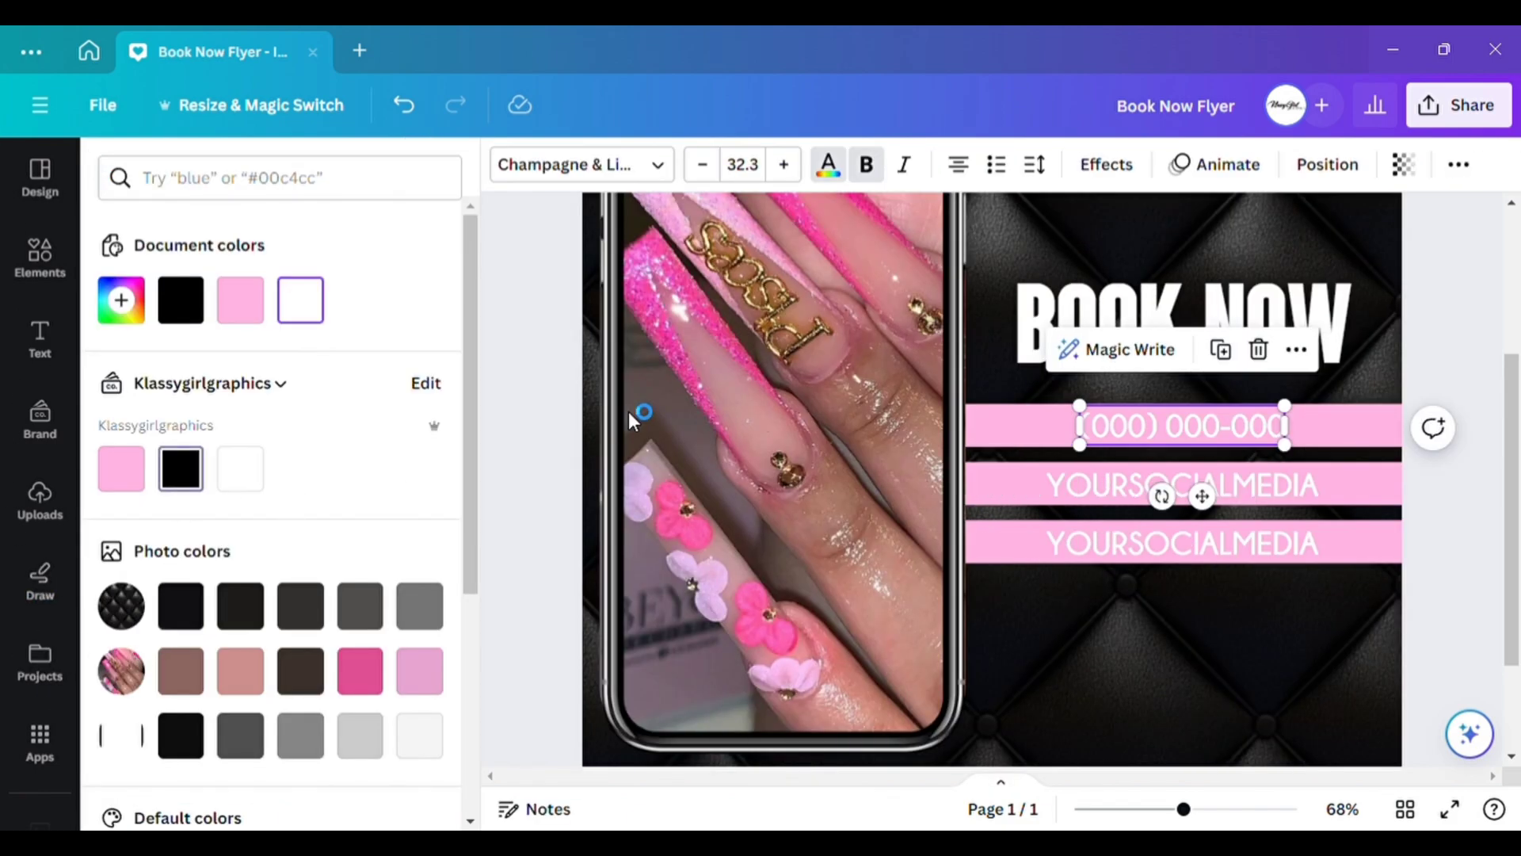
left_click(1141, 489)
left_click(180, 468)
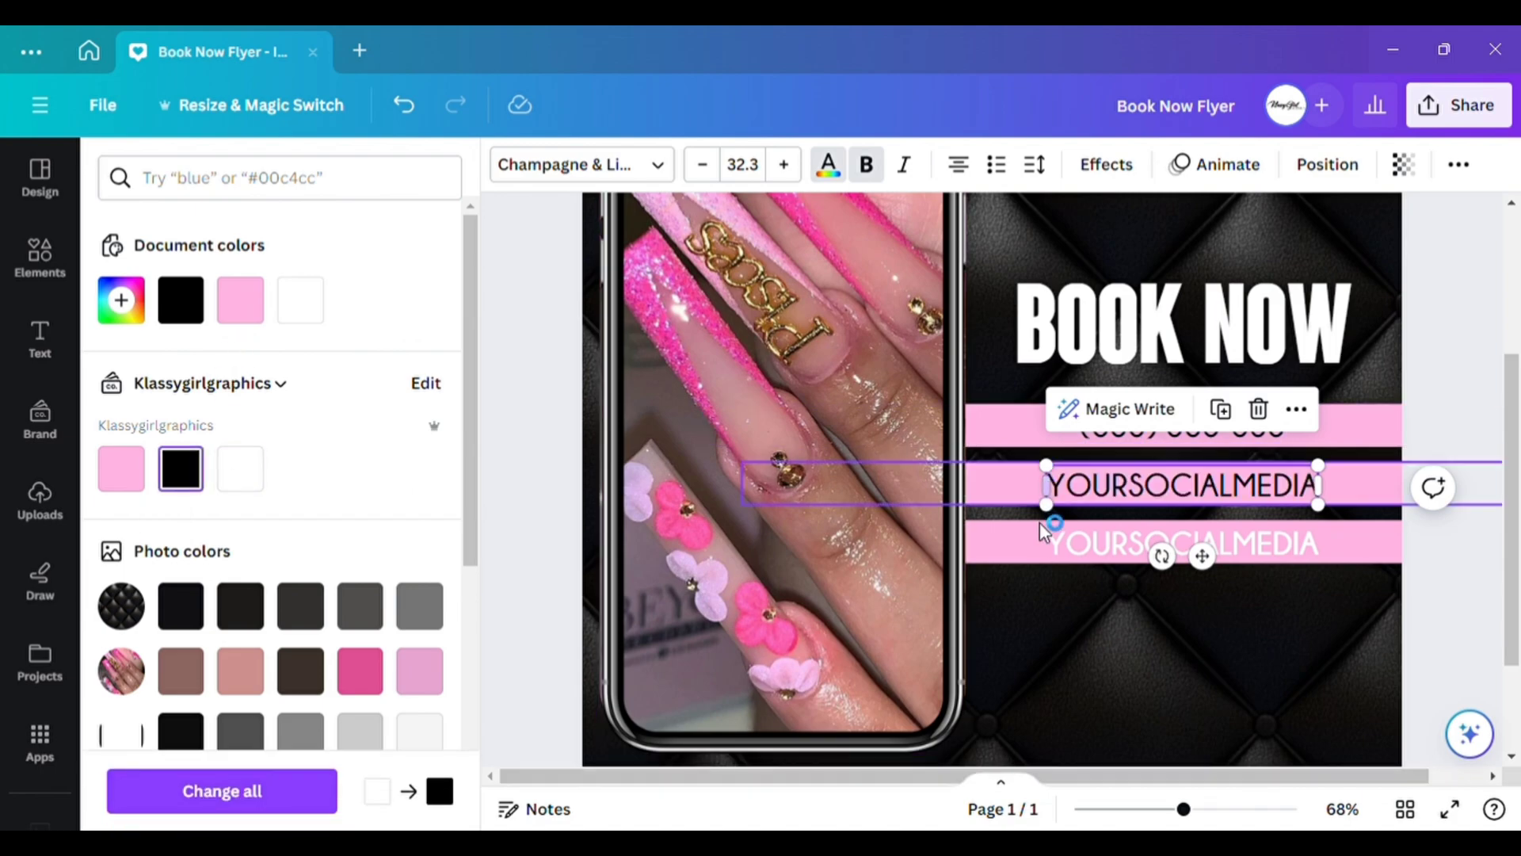
left_click(1048, 551)
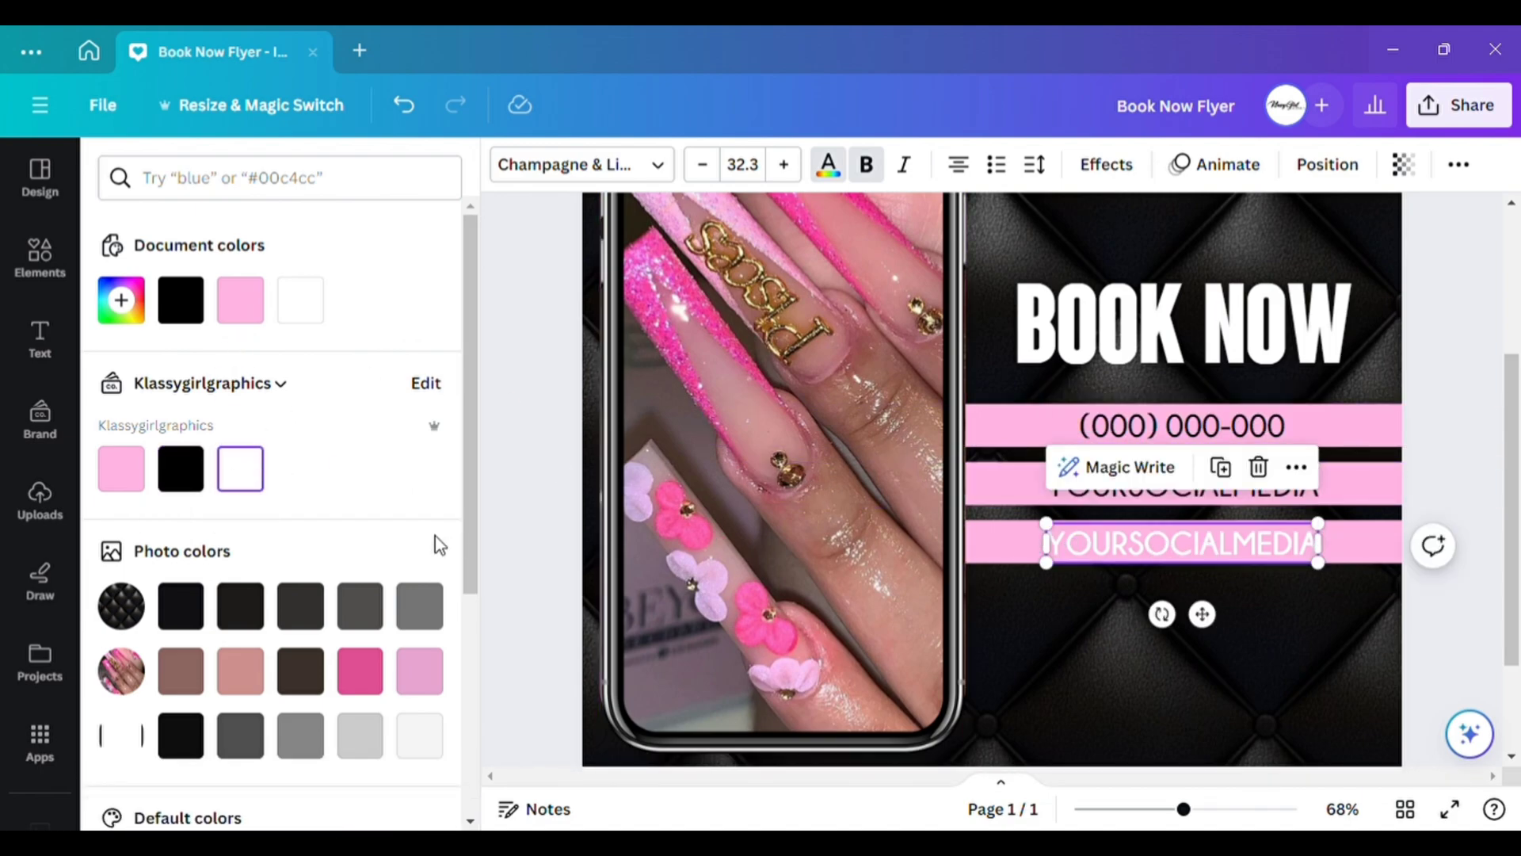
left_click(181, 475)
left_click(525, 463)
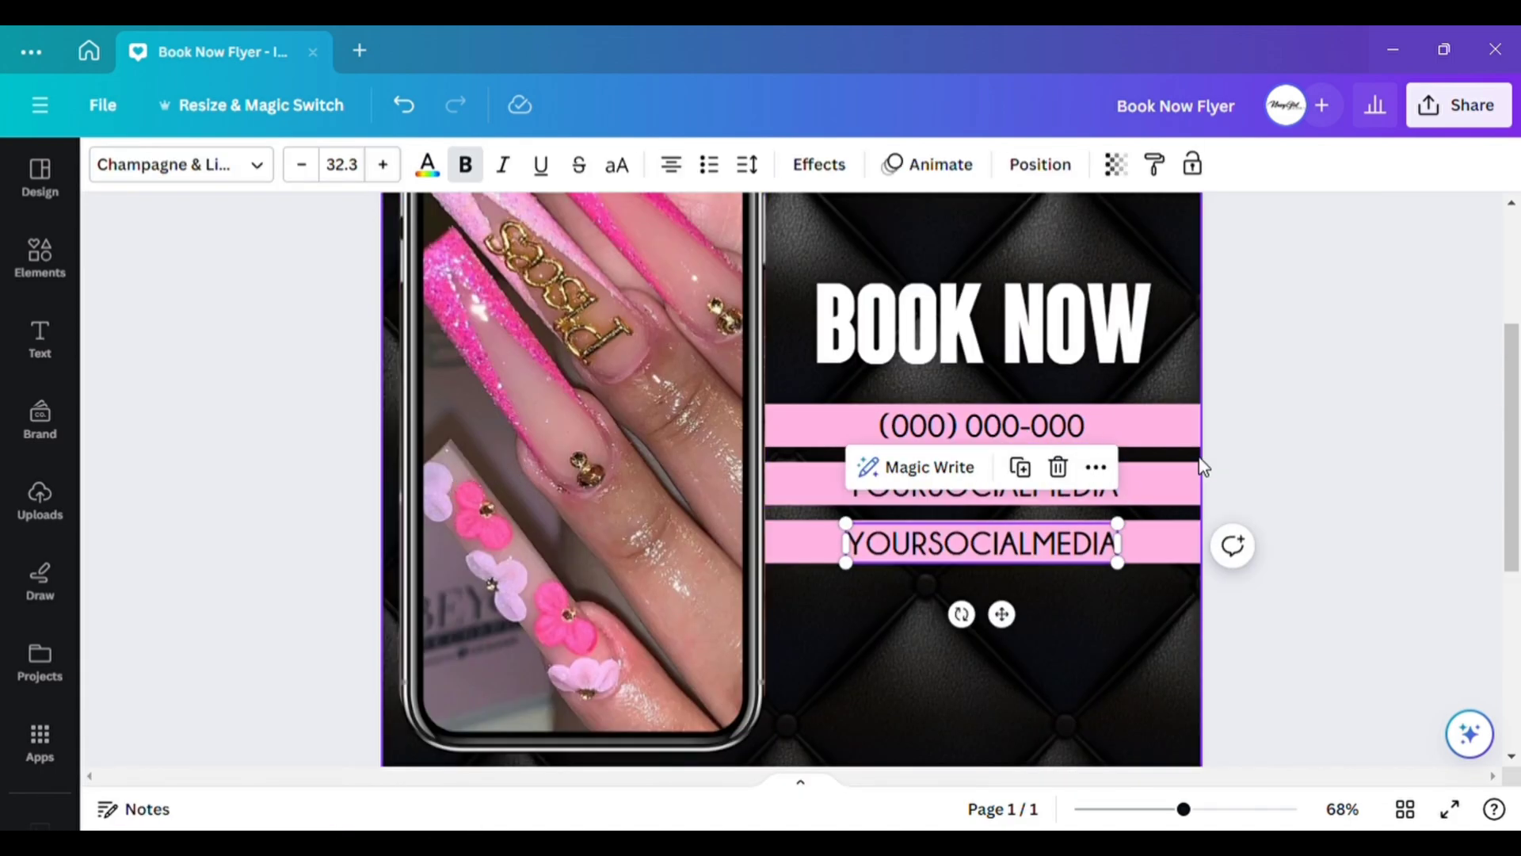
left_click(1285, 500)
Move the "BOOK NOW" heading down closer to the phone number strip and enlarge it to font size 112.
scroll(1285, 499, "down", 5)
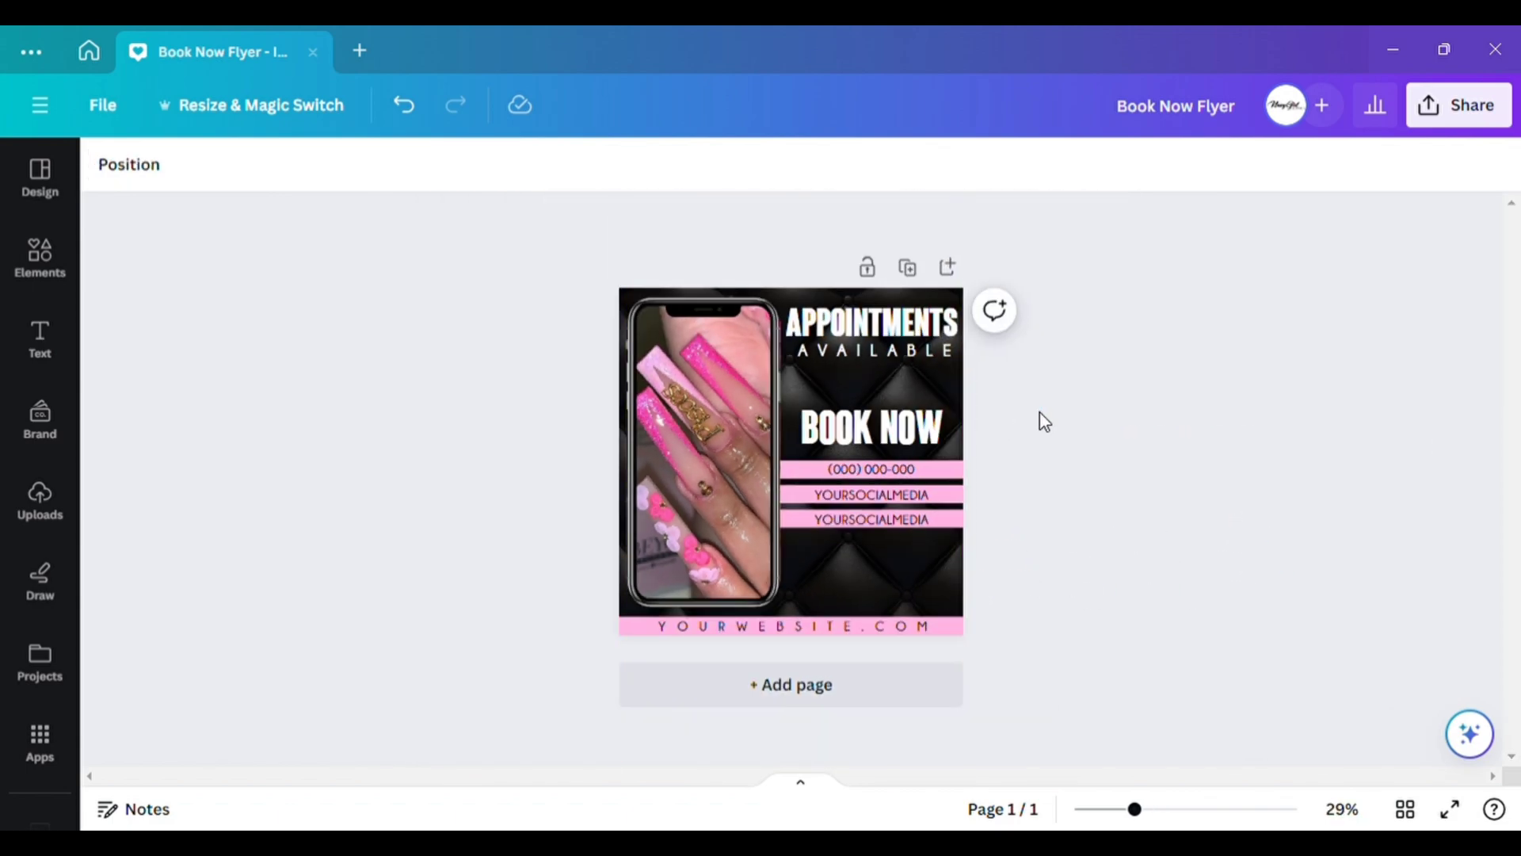
scroll(1053, 554, "up", 5)
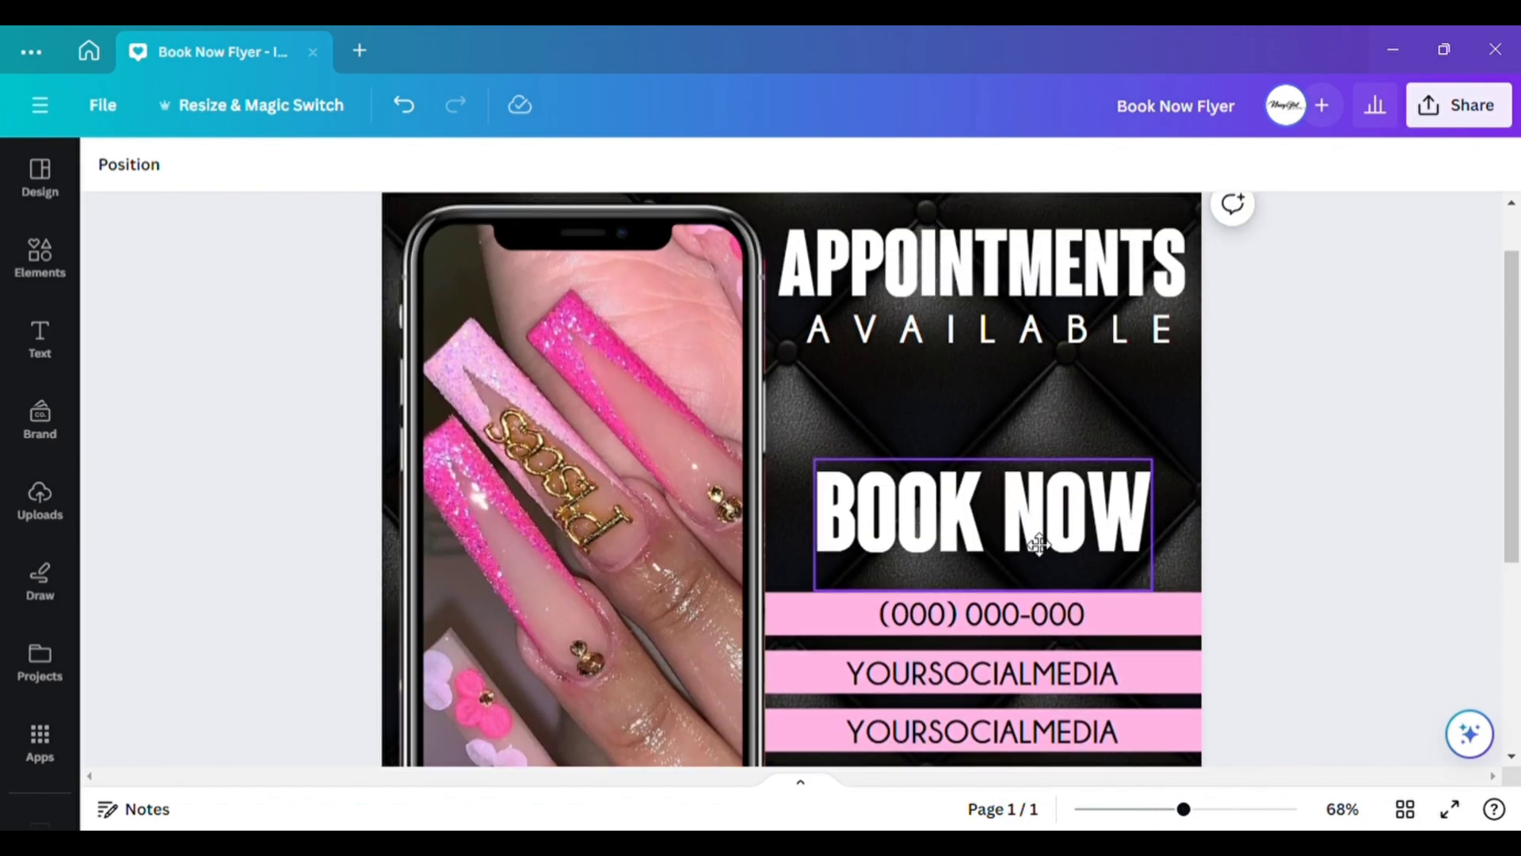
left_click_drag(1039, 544, 1034, 567)
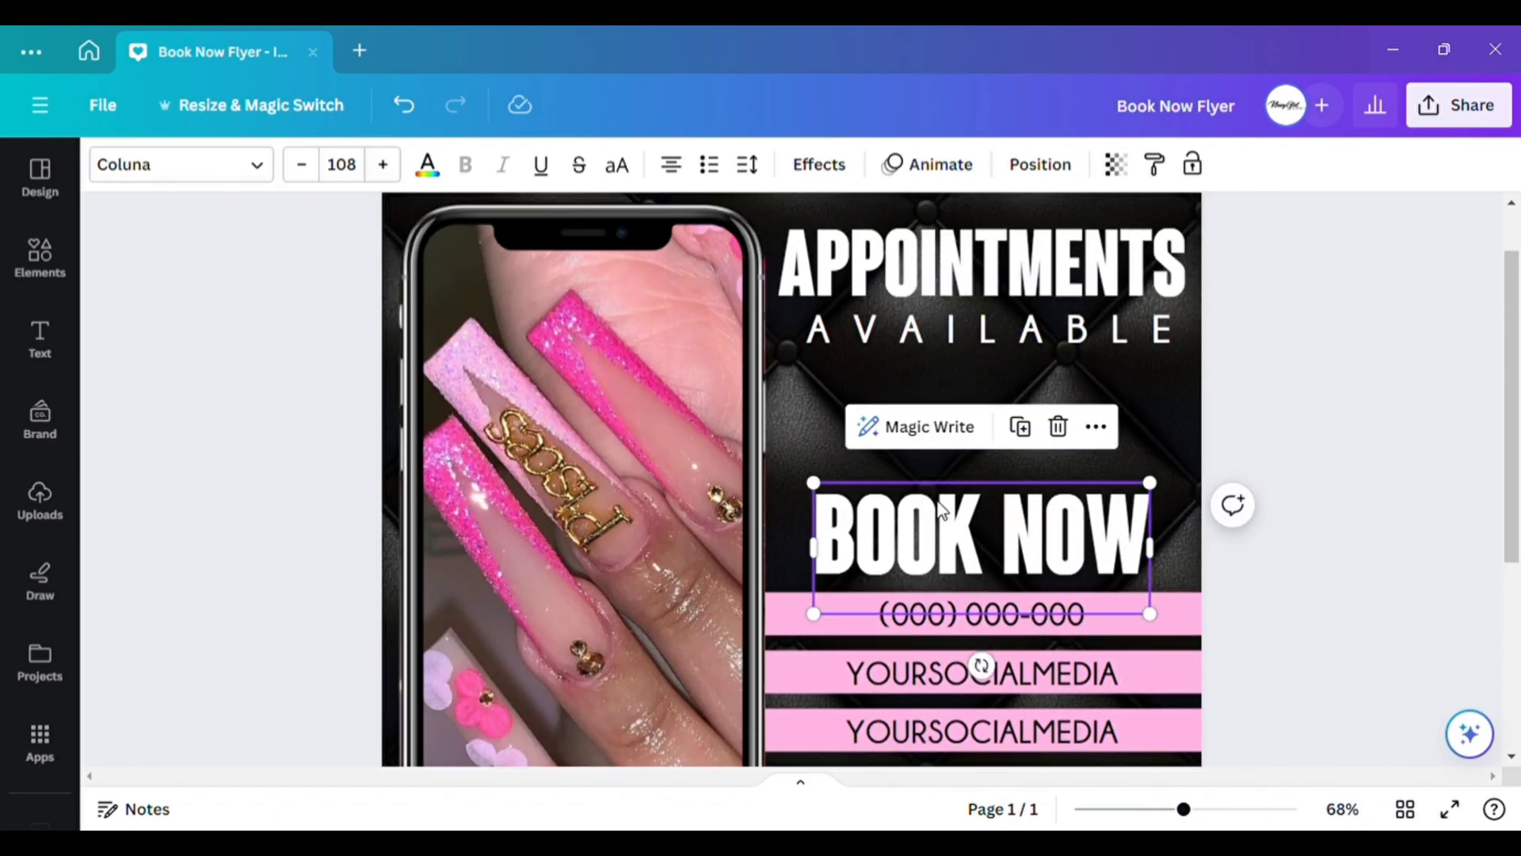
left_click_drag(814, 483, 800, 478)
left_click_drag(917, 533, 936, 530)
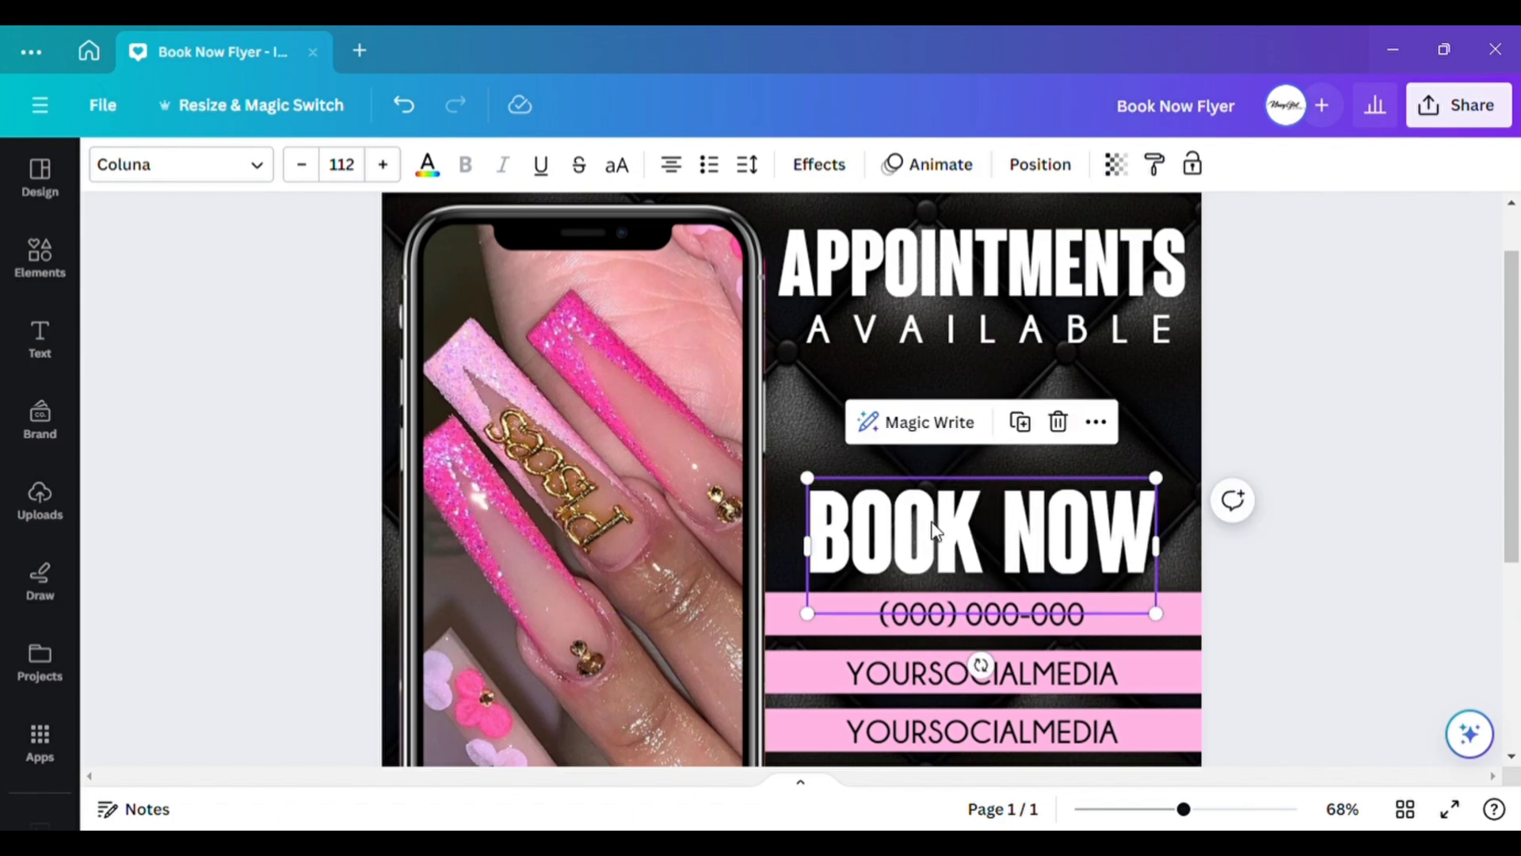
scroll(988, 520, "down", 5)
left_click(1046, 604)
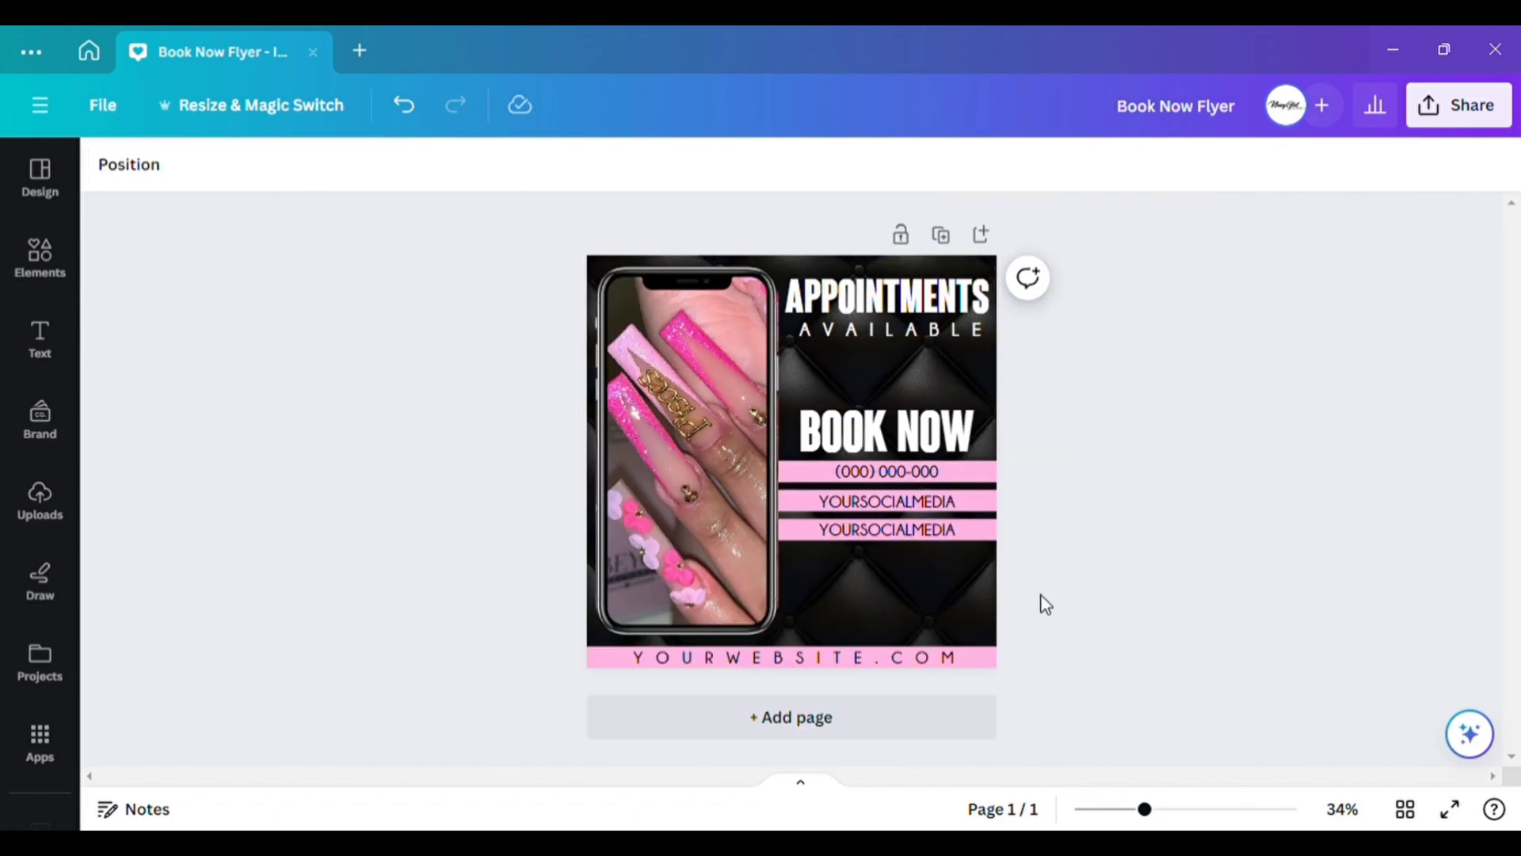
Change the text color of the "APPOINTMENTS" heading to the light pink of the strips.
left_click(909, 418)
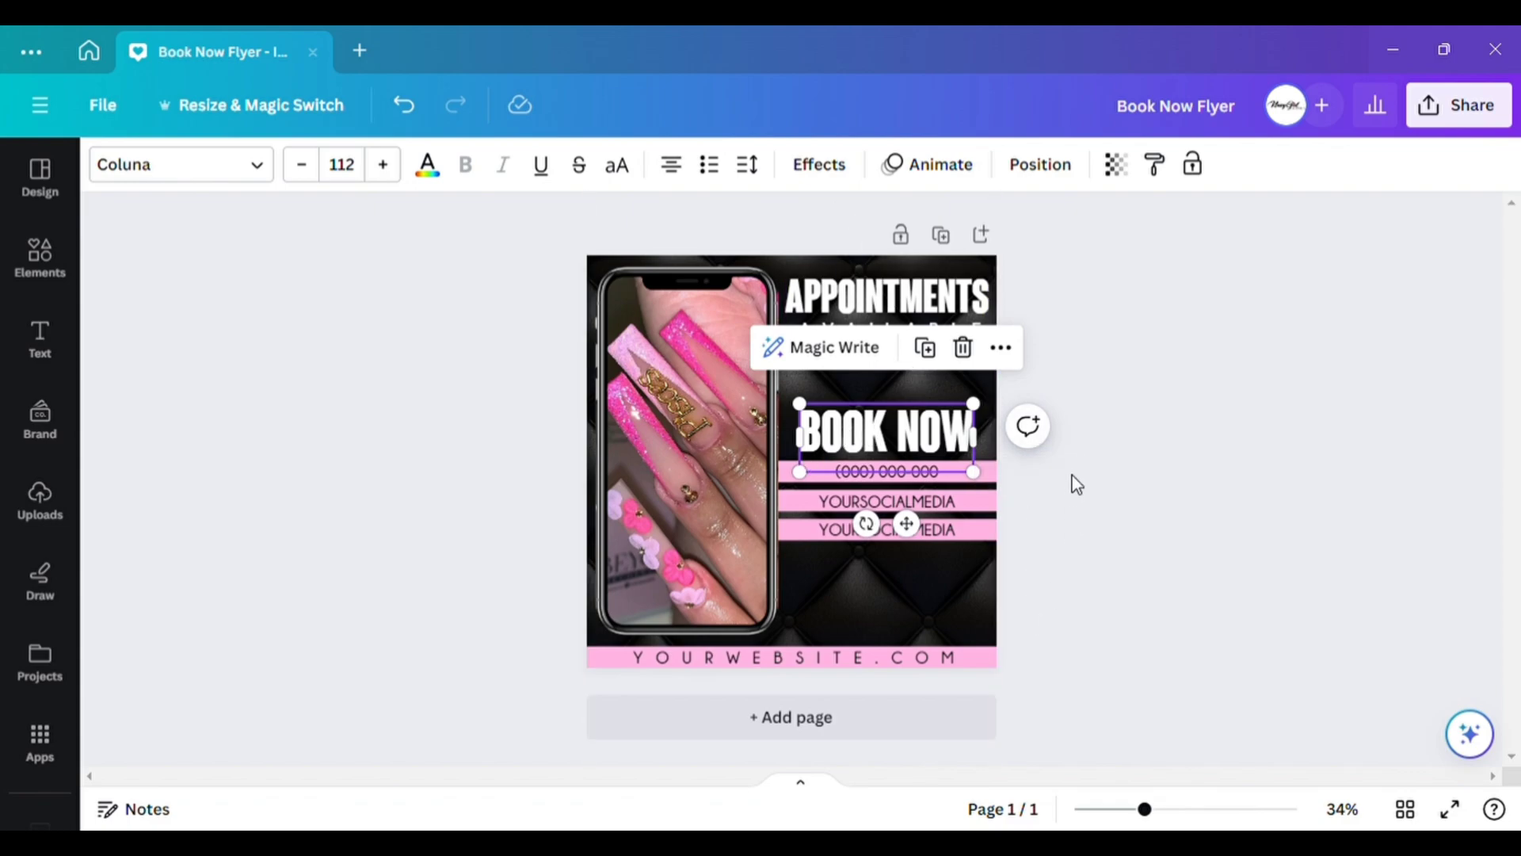
left_click(912, 310)
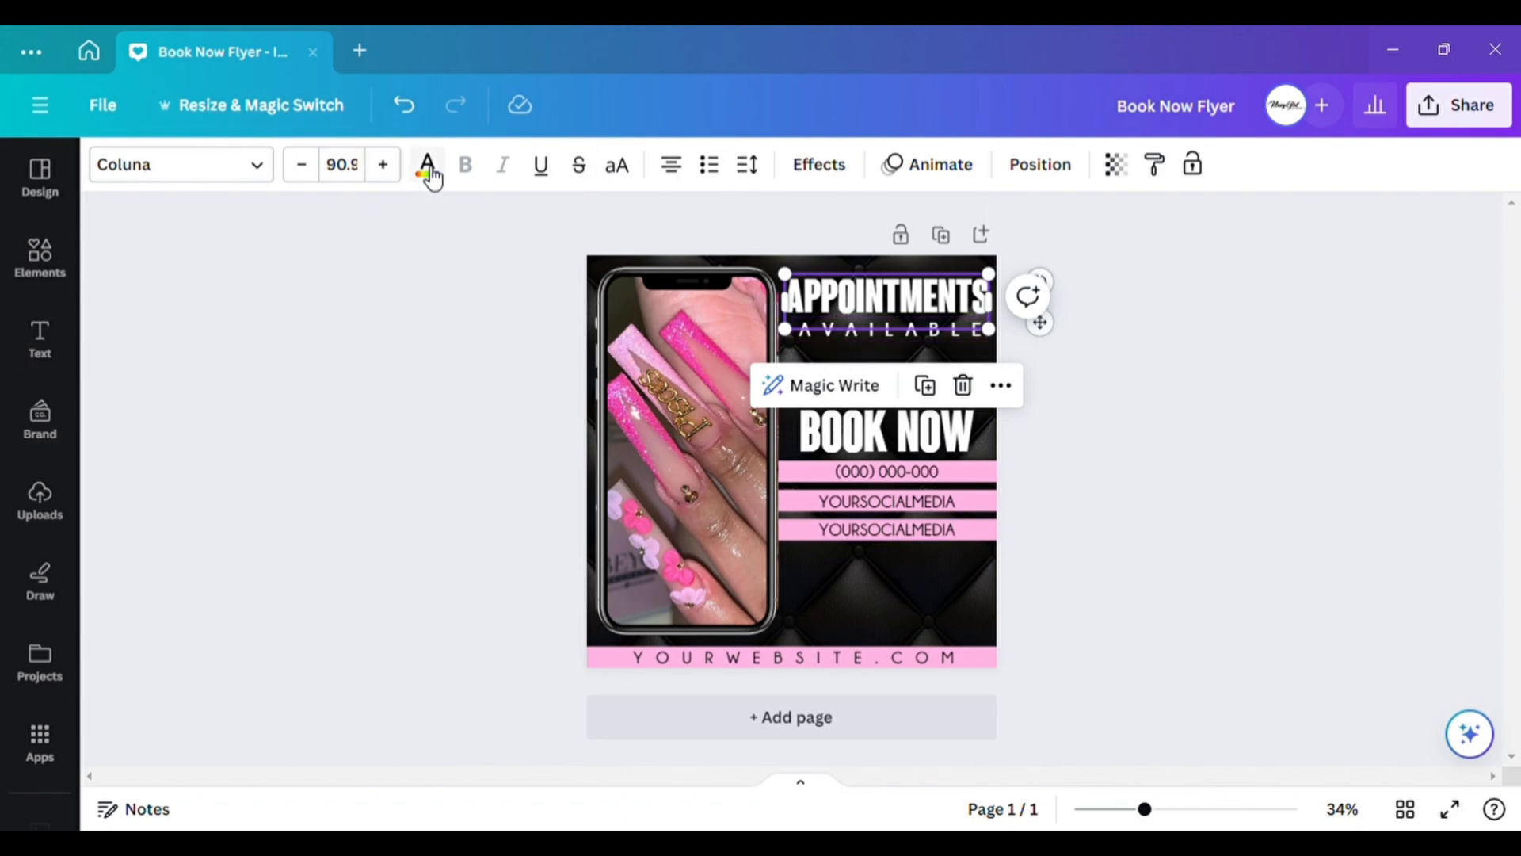
left_click(828, 580)
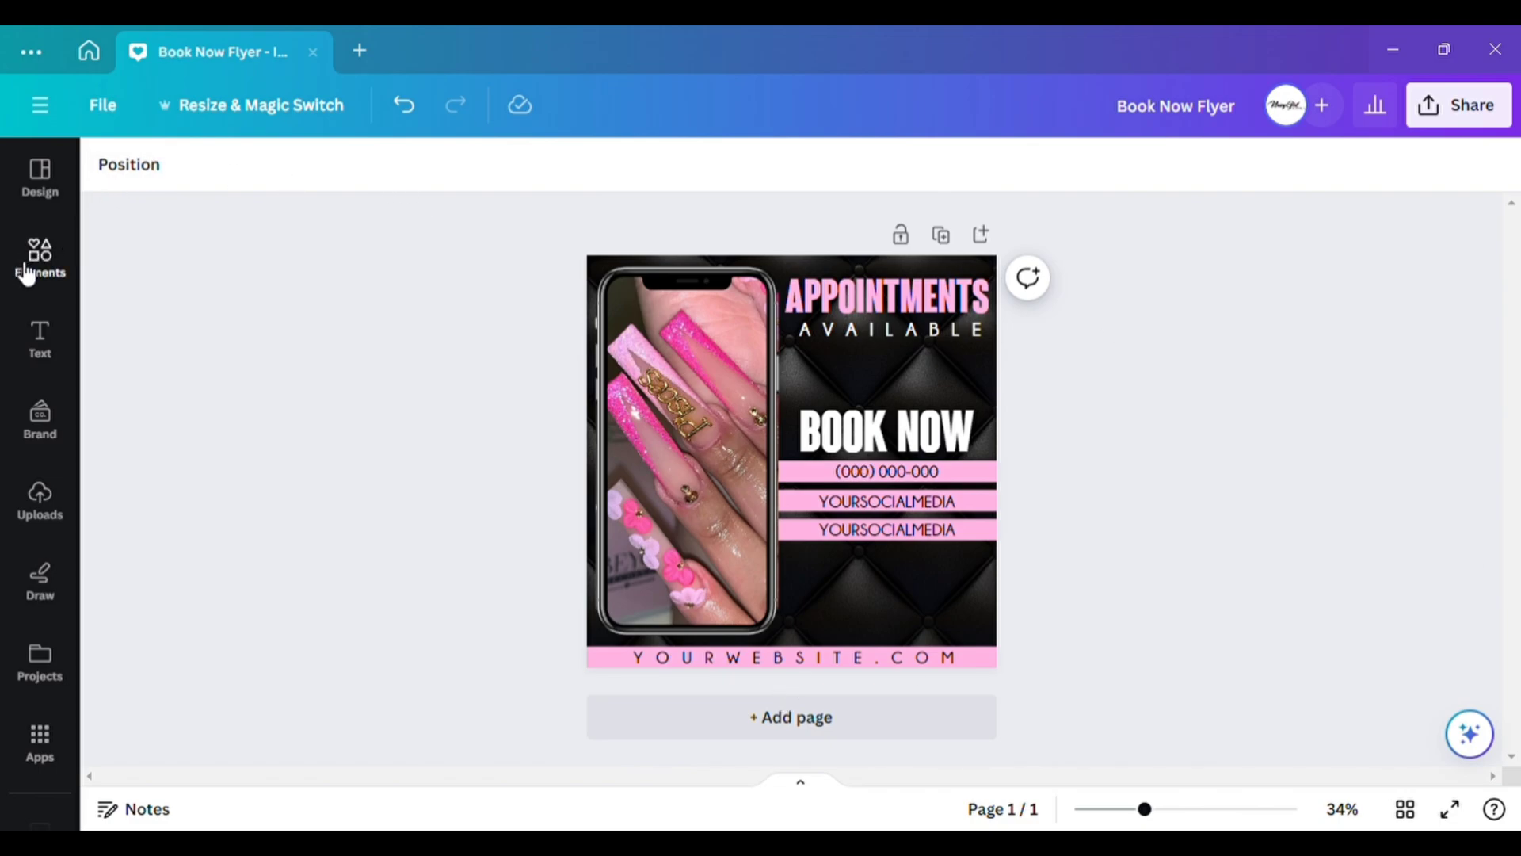
Place a row-of-hearts graphic between the lower "YOURSOCIALMEDIA" strip and the website strip, and color it light pink.
left_click_drag(859, 615, 914, 676)
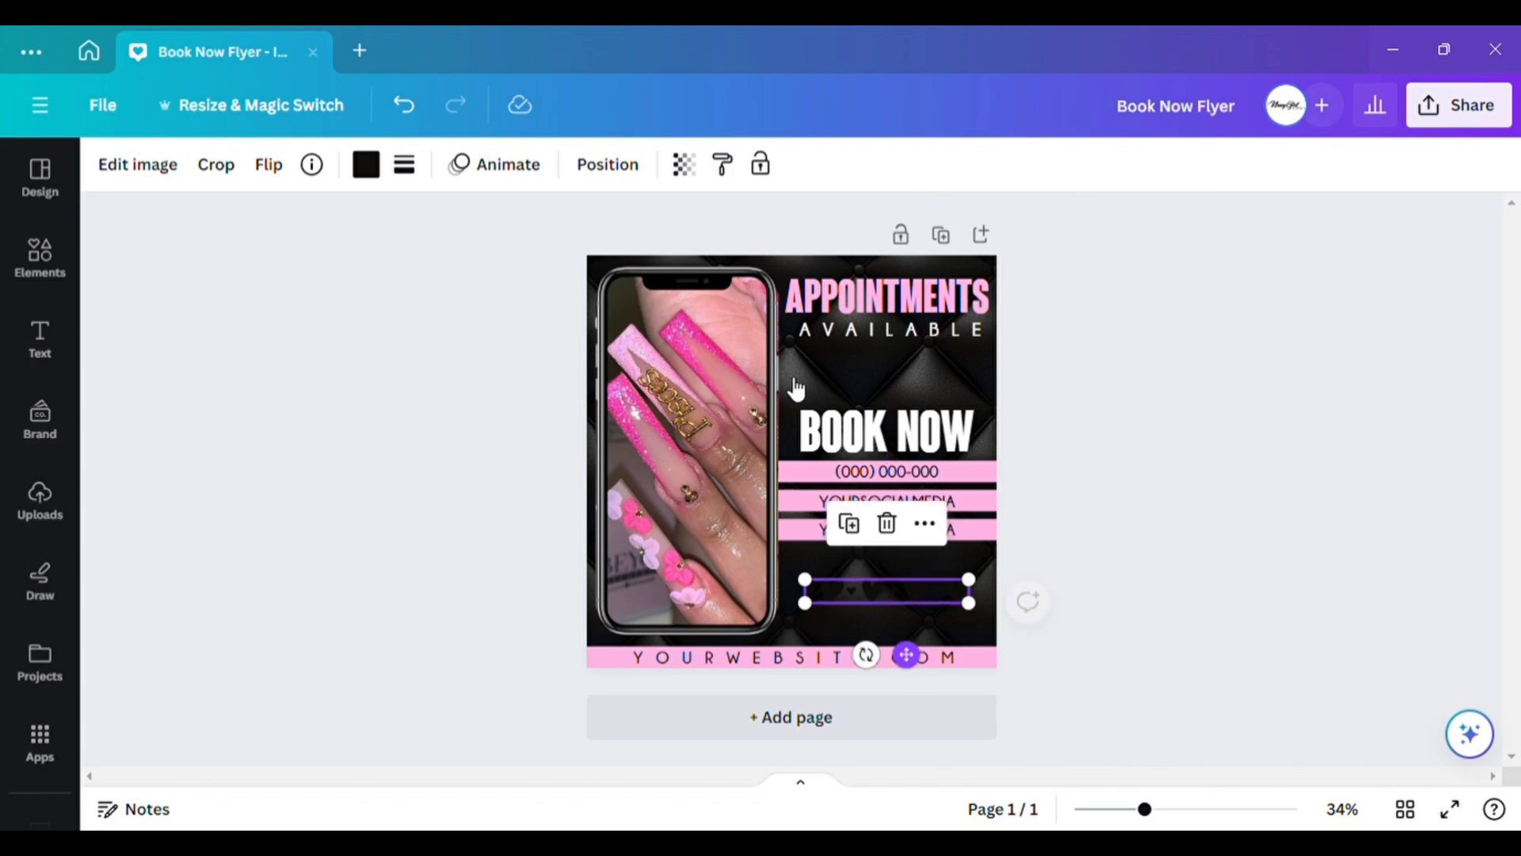
left_click(365, 164)
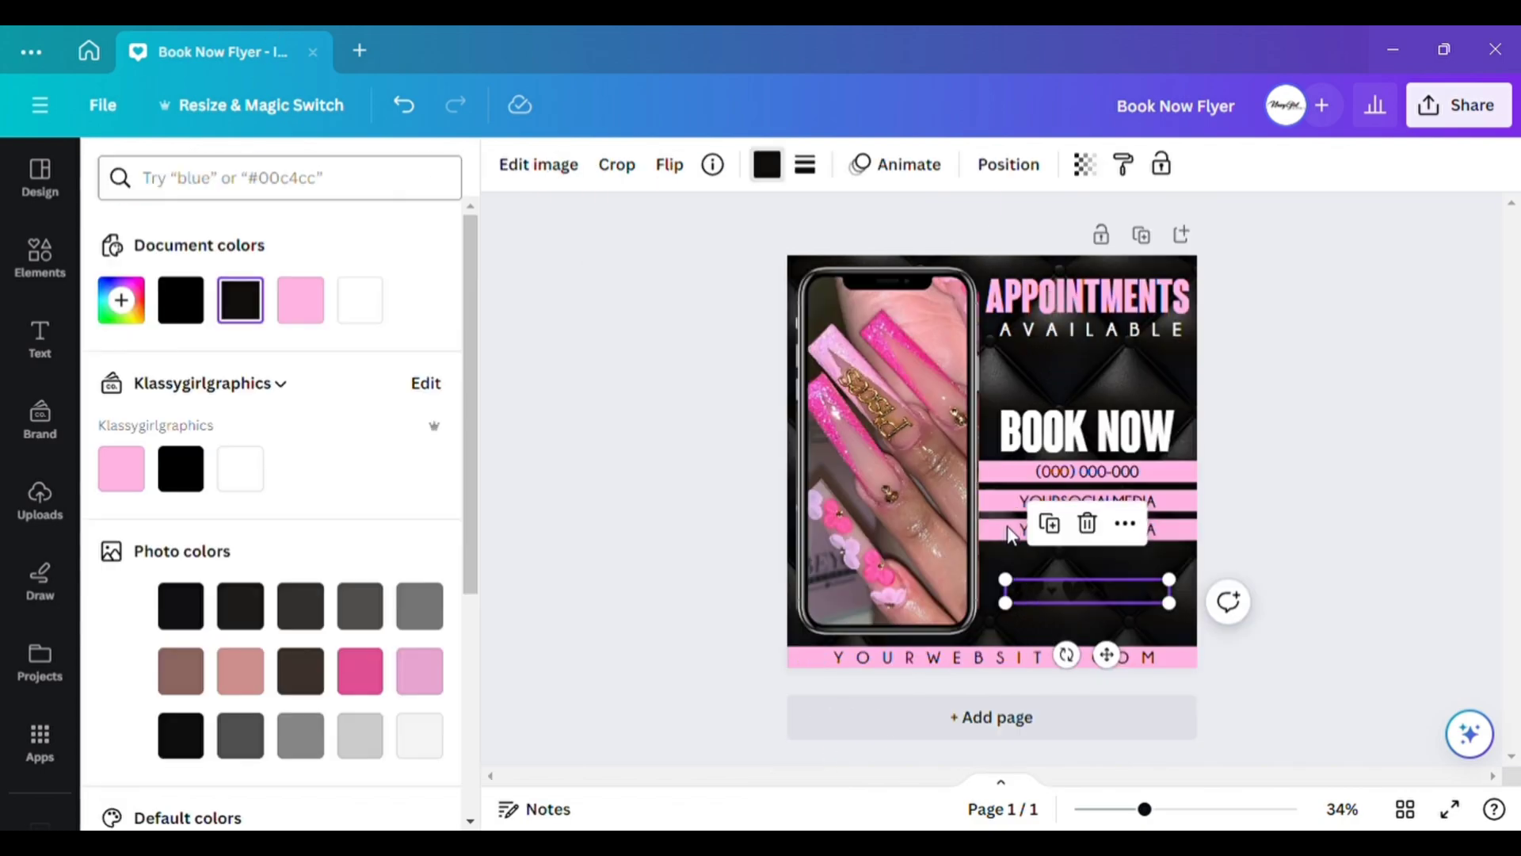
left_click(300, 301)
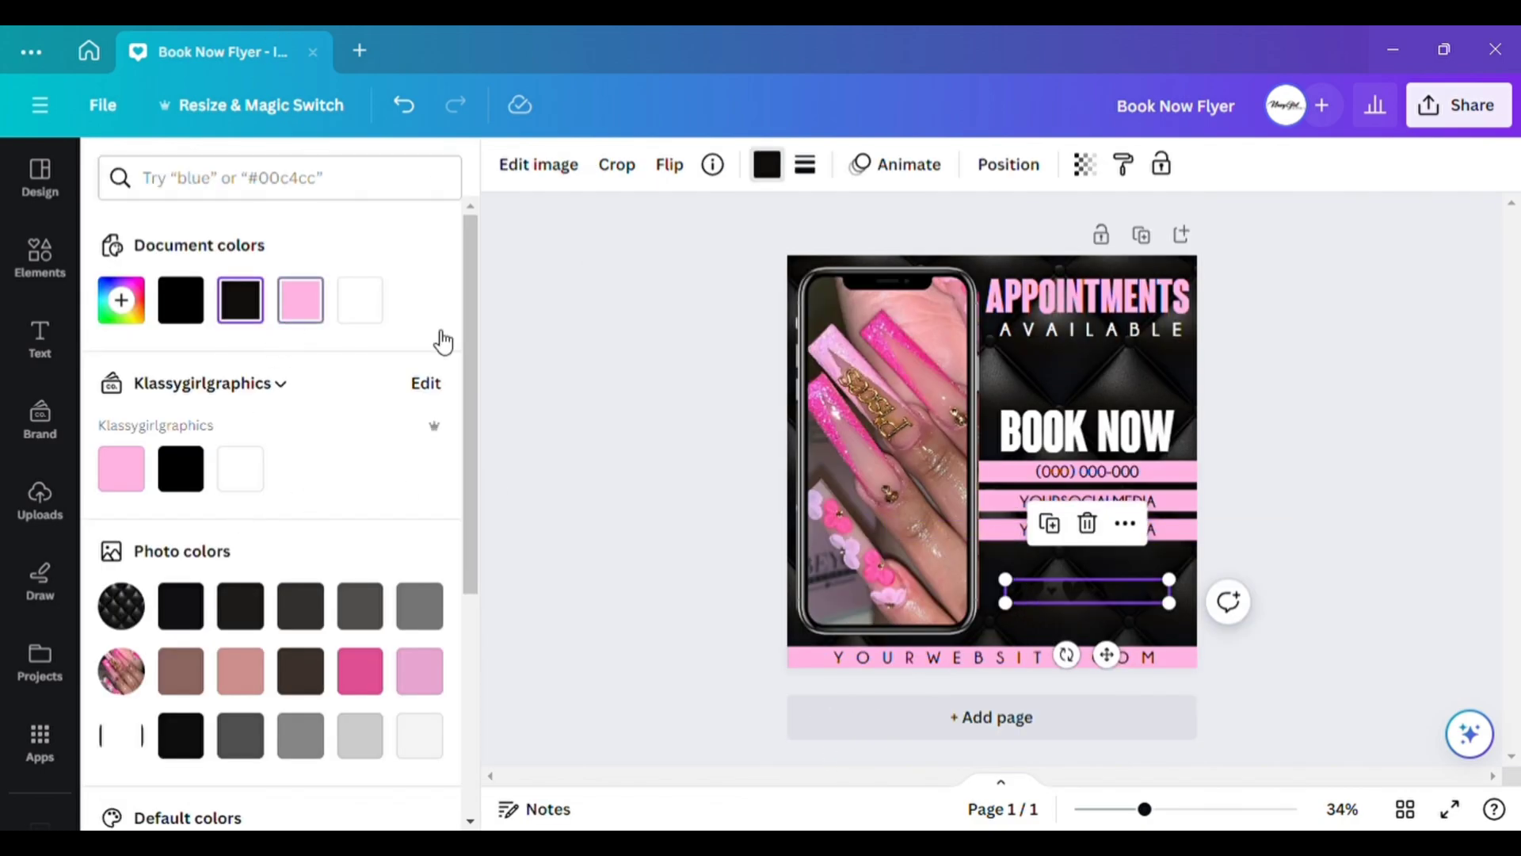
left_click(604, 523)
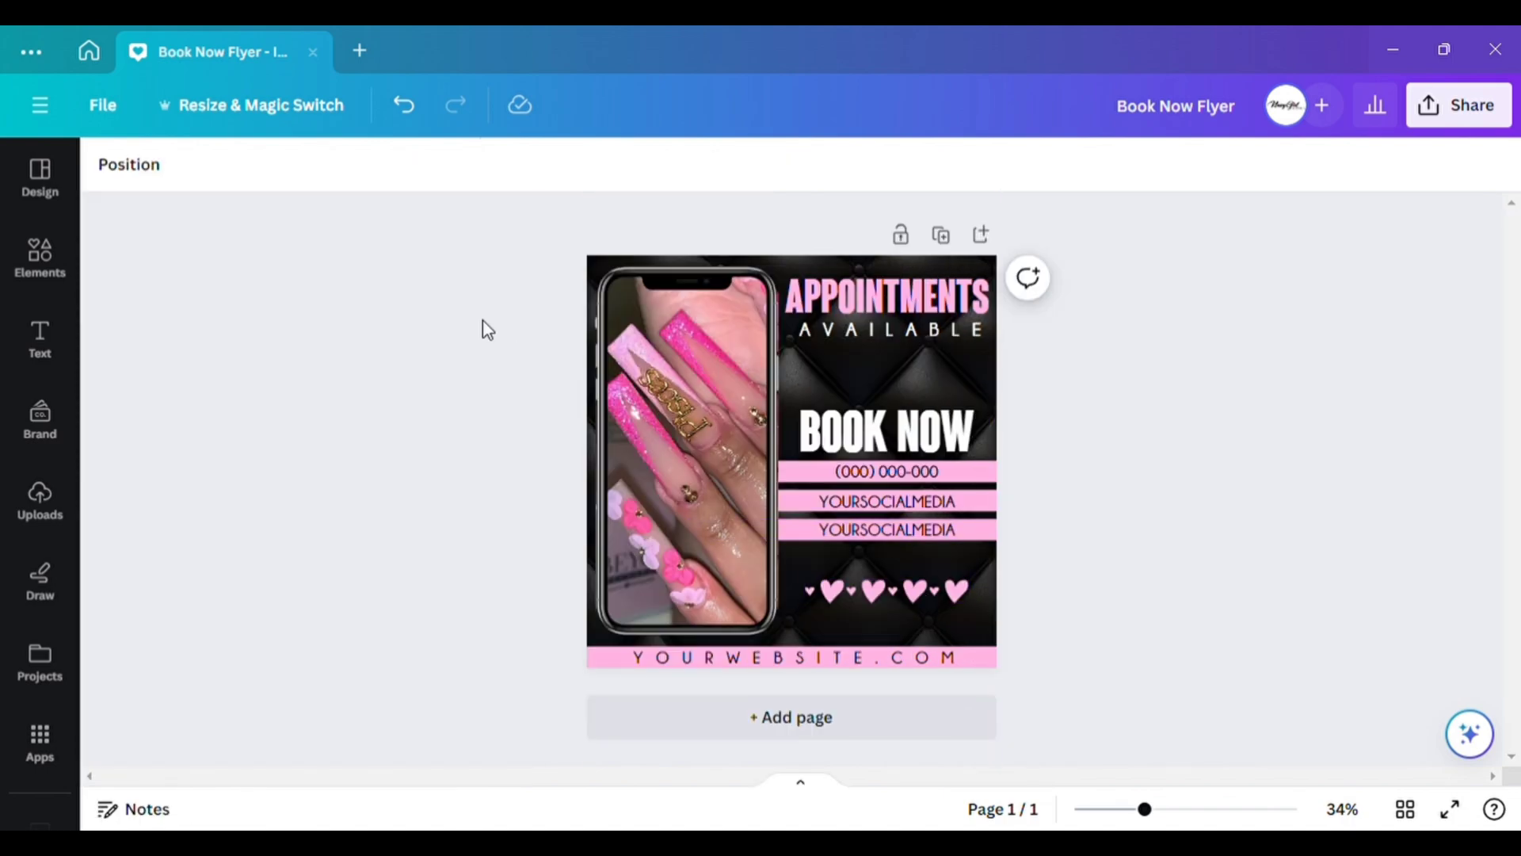
Recolor the row of hearts above the website strip white.
left_click(839, 602)
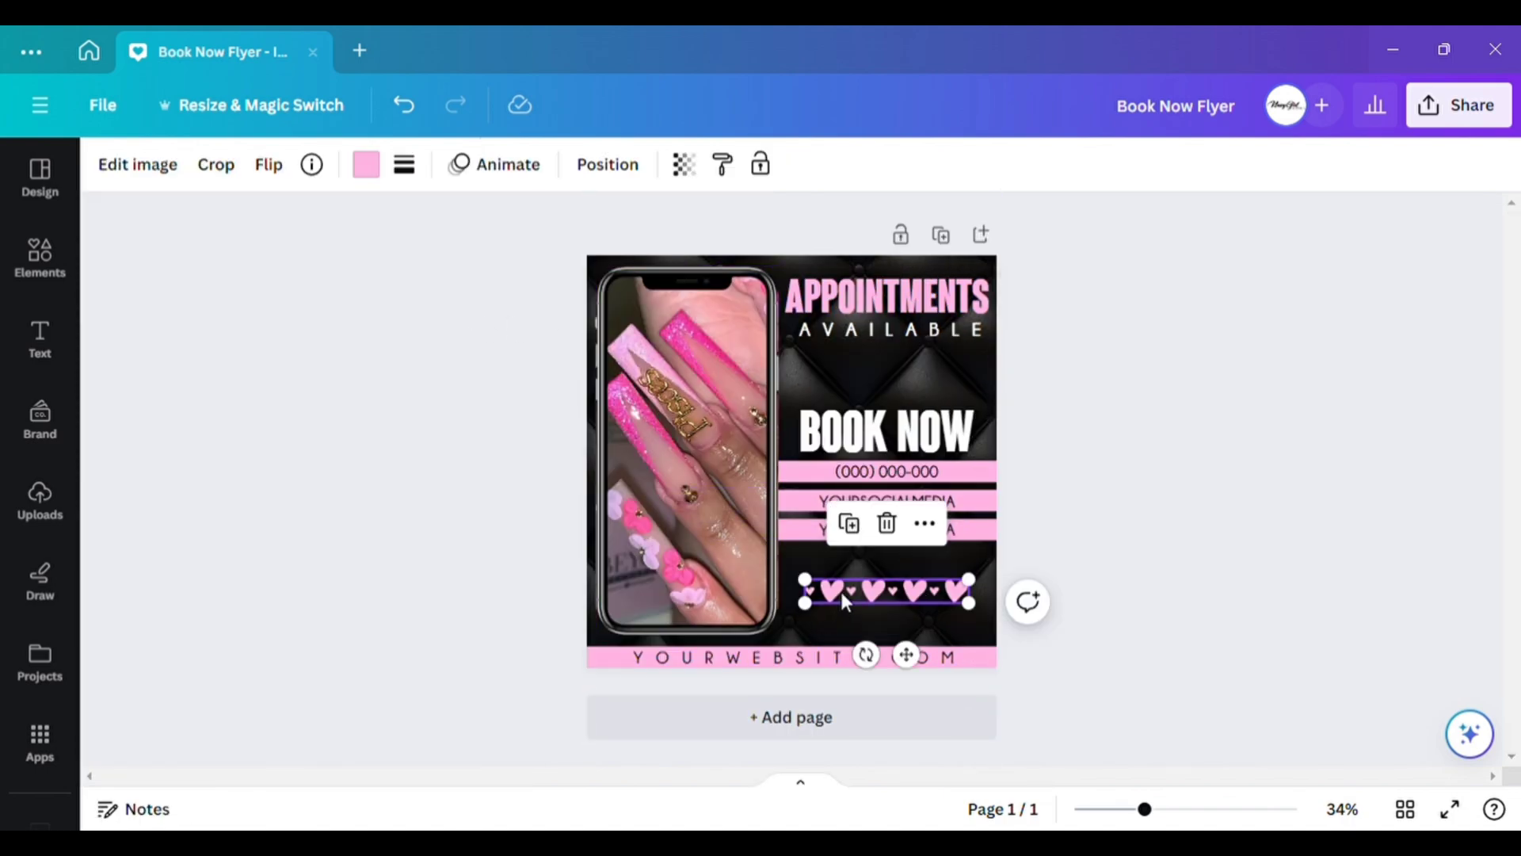
left_click(366, 166)
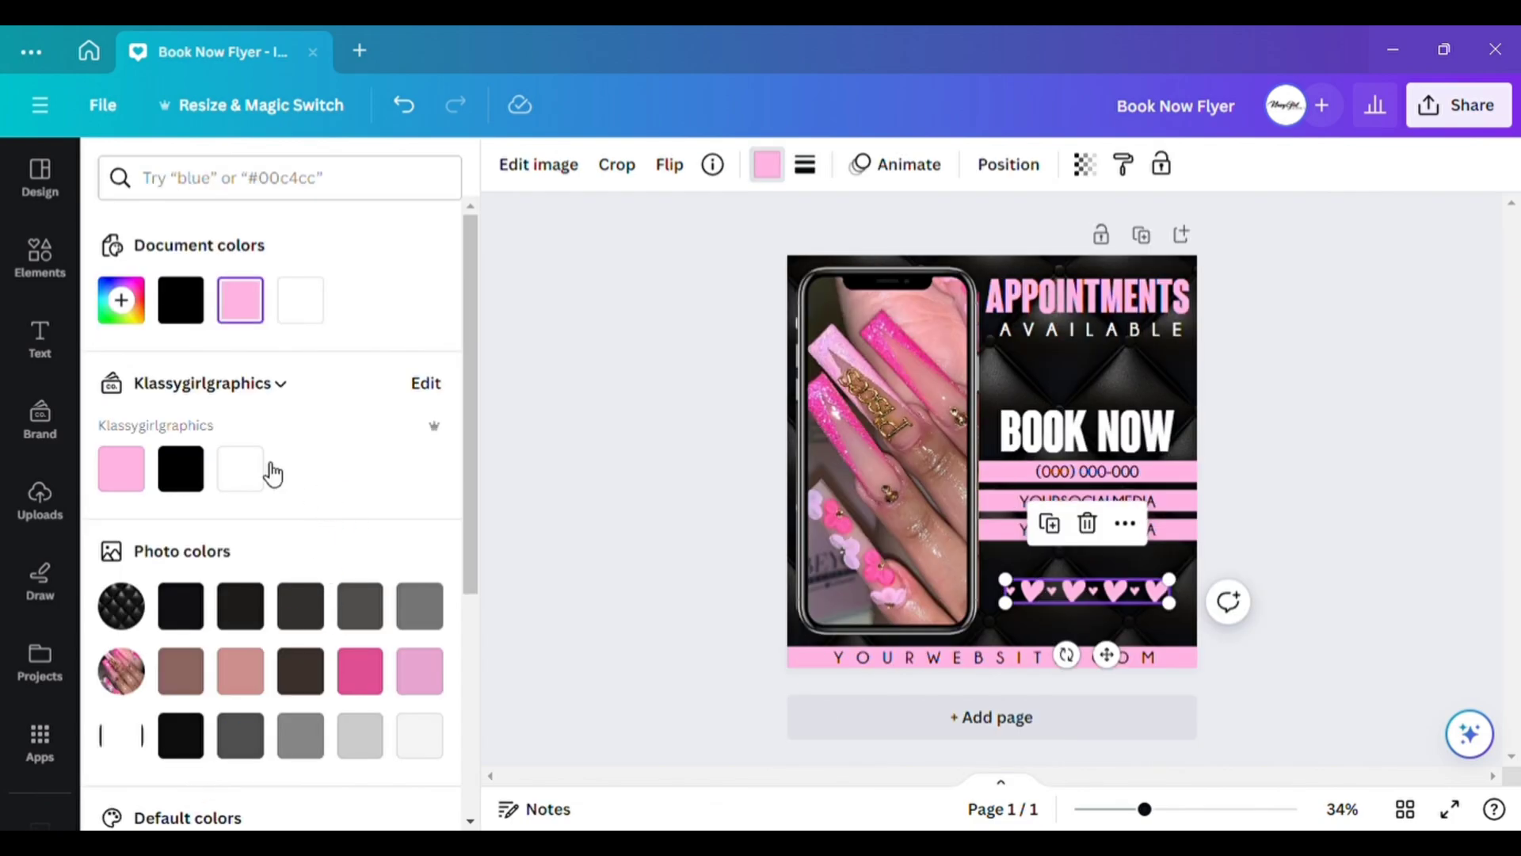
left_click(240, 468)
left_click(595, 463)
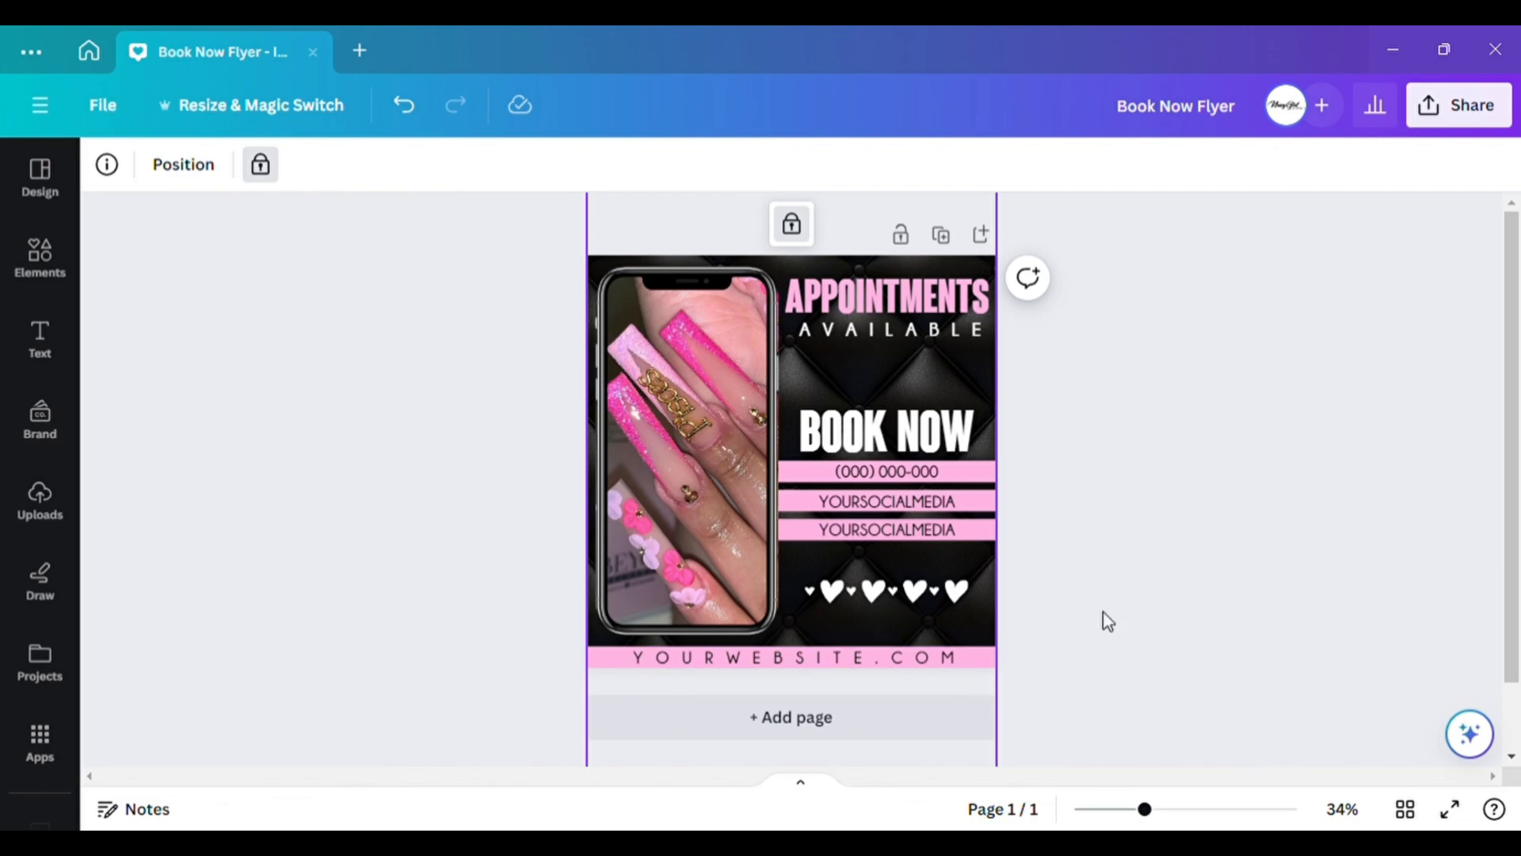